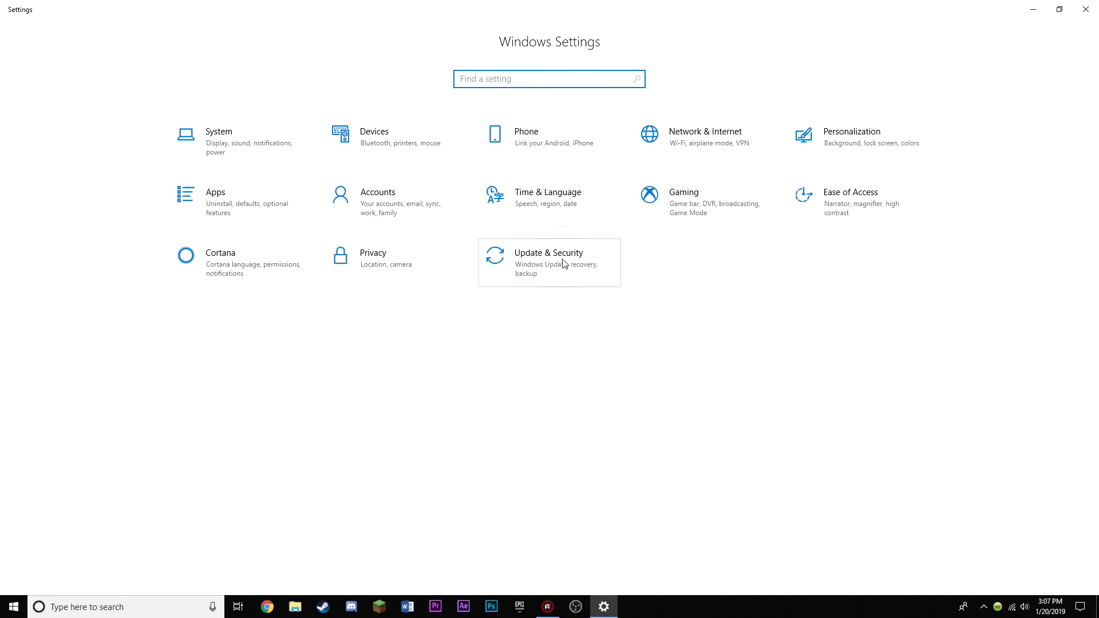
Open the Update & Security settings and check for Windows updates
{"action": "left_click", "coordinate": [564, 264]}
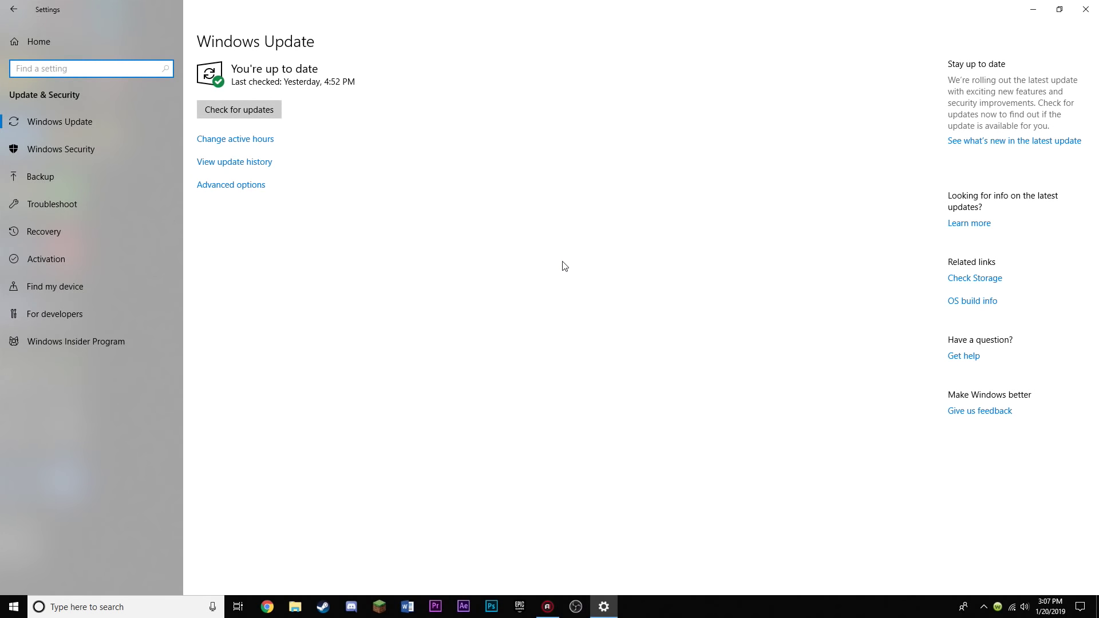
{"action": "left_click", "coordinate": [239, 109]}
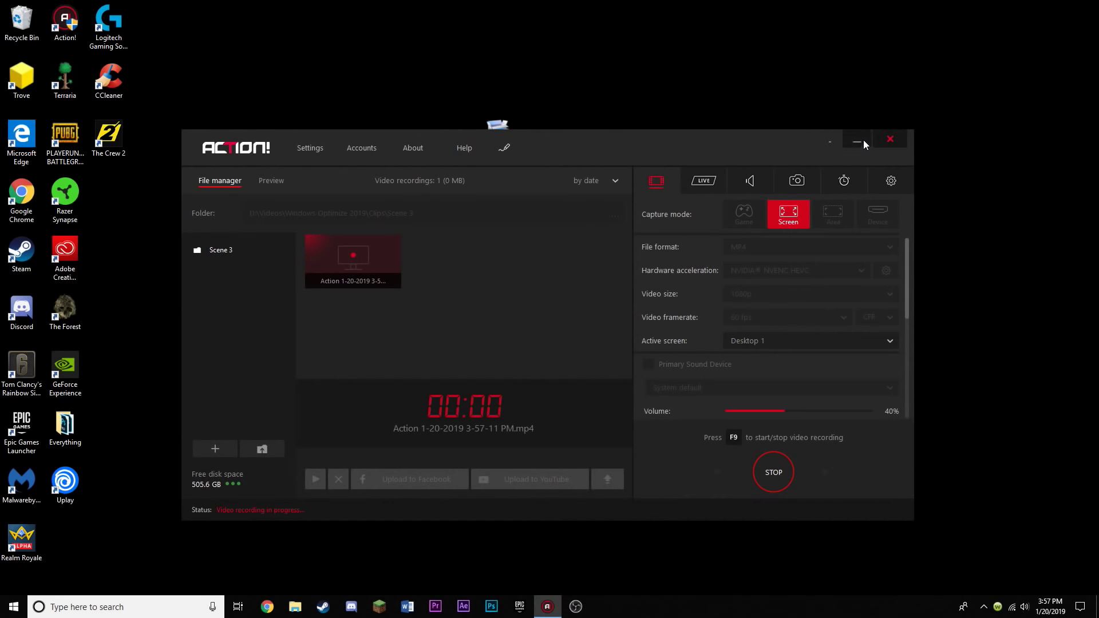
Minimize the recorder window and open Task Manager
{"action": "left_click", "coordinate": [864, 140]}
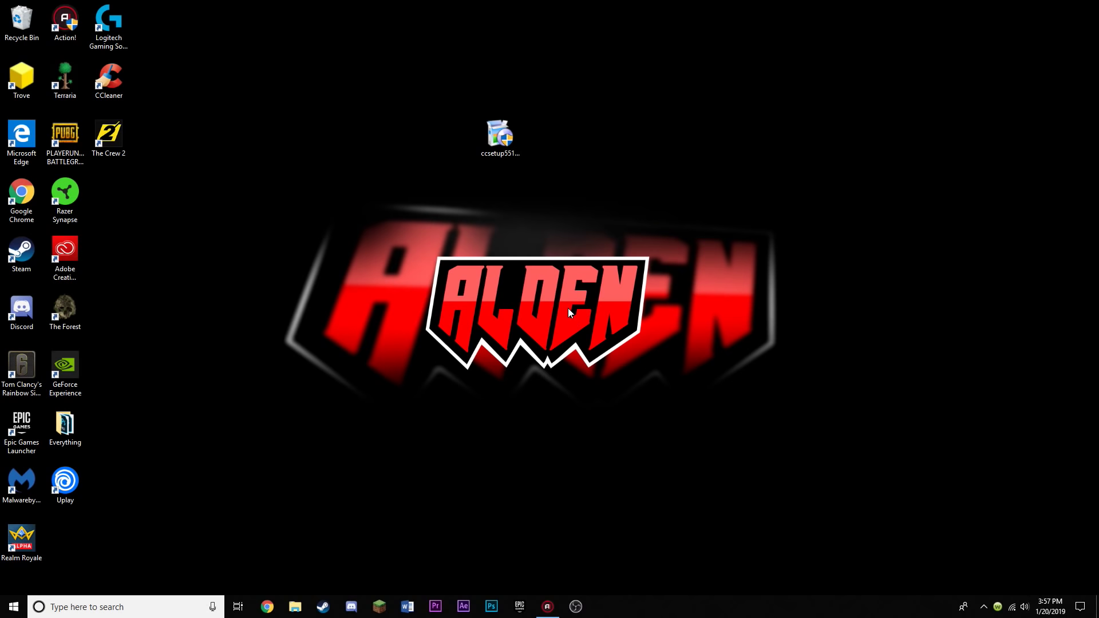
{"action": "key", "text": "ctrl+alt+Delete"}
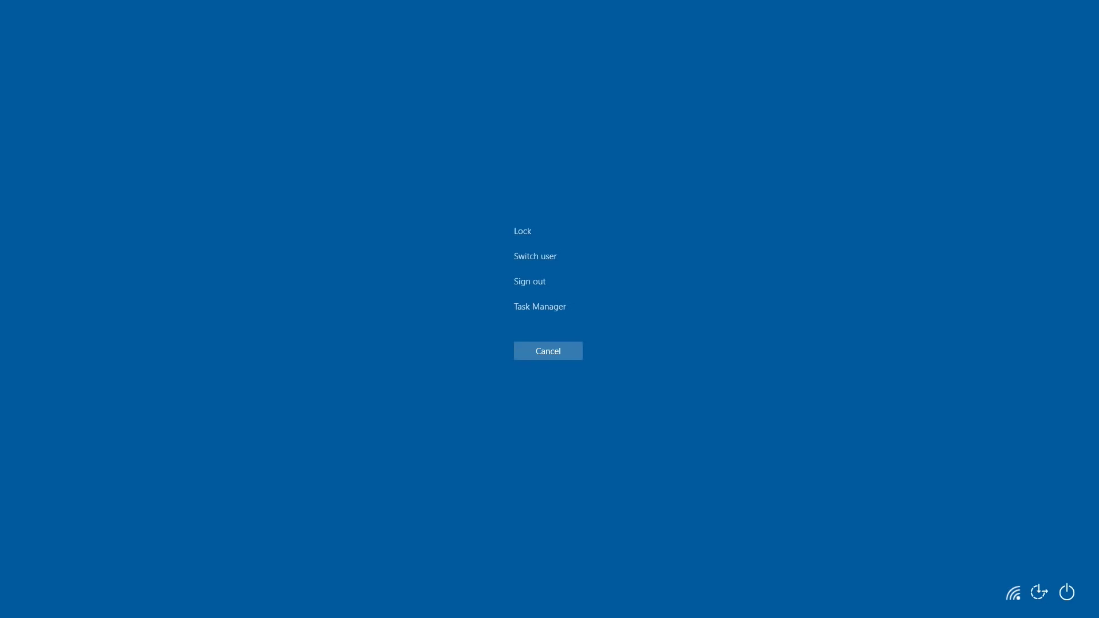
{"action": "left_click", "coordinate": [544, 358]}
{"action": "right_click", "coordinate": [683, 606]}
{"action": "left_click", "coordinate": [730, 558]}
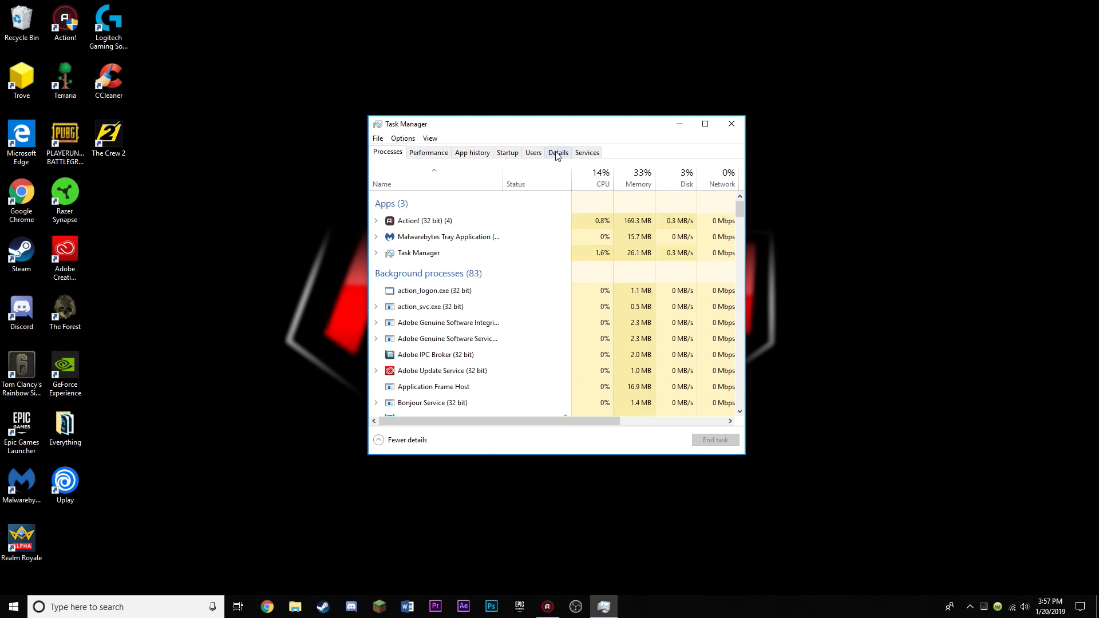
Find the Xbox services in Task Manager's services list and check the Stop option for XboxNetApiSvc, XboxGipSvc and XblGameSave
{"action": "left_click", "coordinate": [577, 154]}
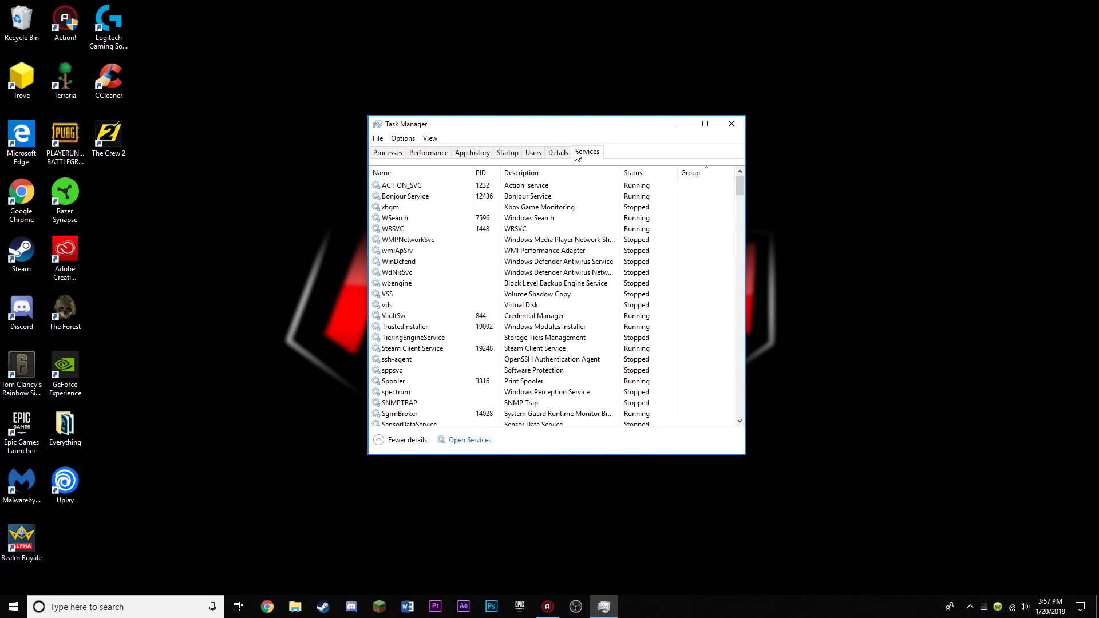
{"action": "scroll", "coordinate": [528, 266], "scroll_direction": "down", "scroll_amount": 15}
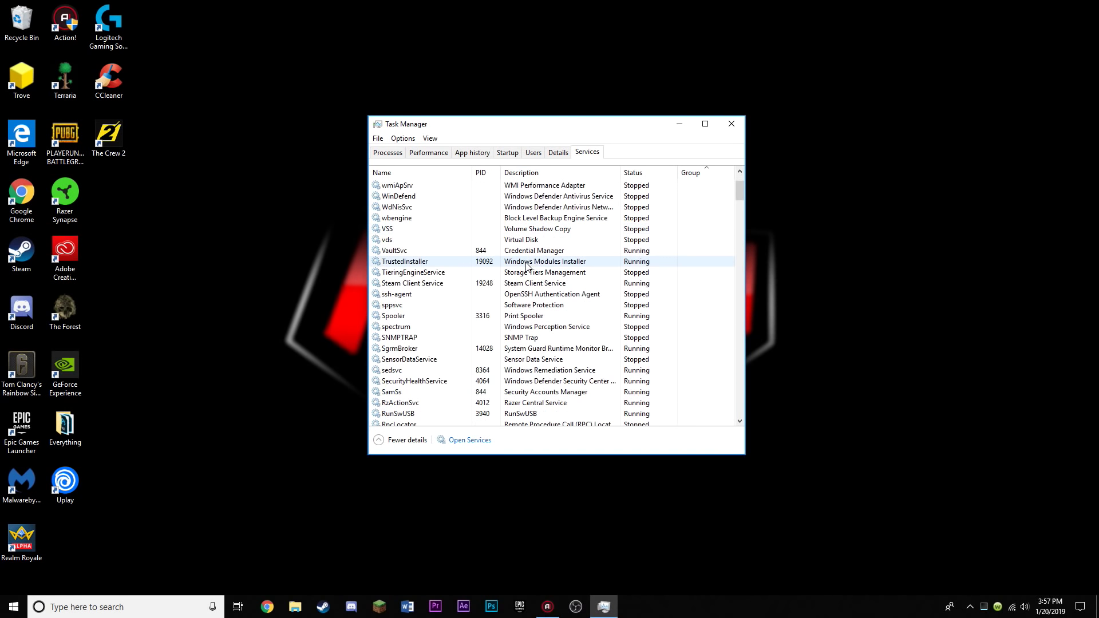
{"action": "scroll", "coordinate": [527, 266], "scroll_direction": "down", "scroll_amount": 15}
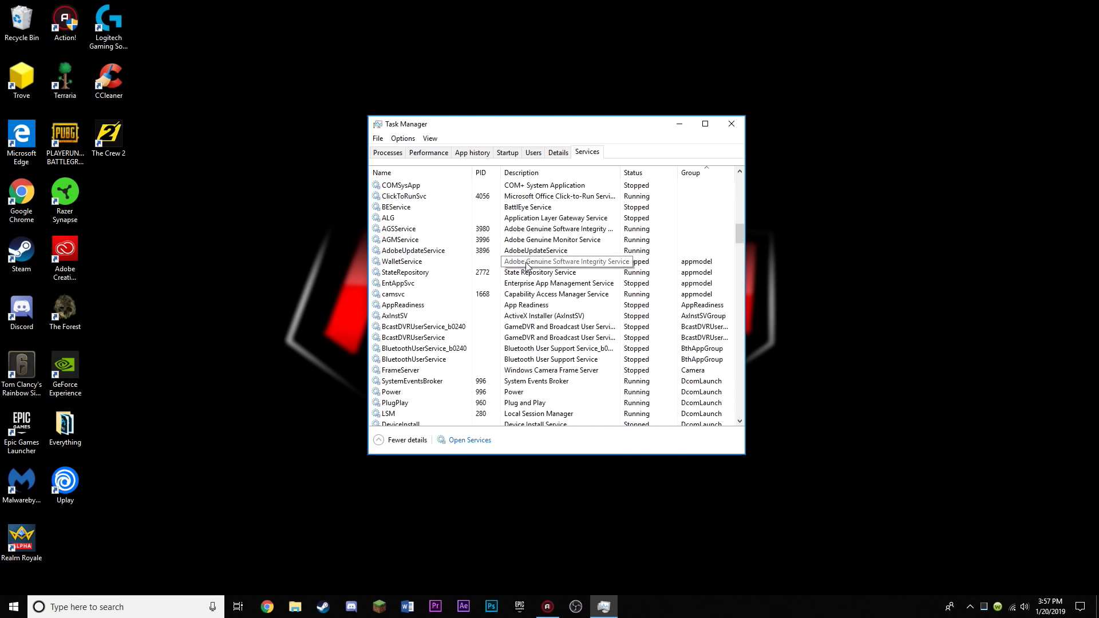
{"action": "scroll", "coordinate": [527, 266], "scroll_direction": "down", "scroll_amount": 15}
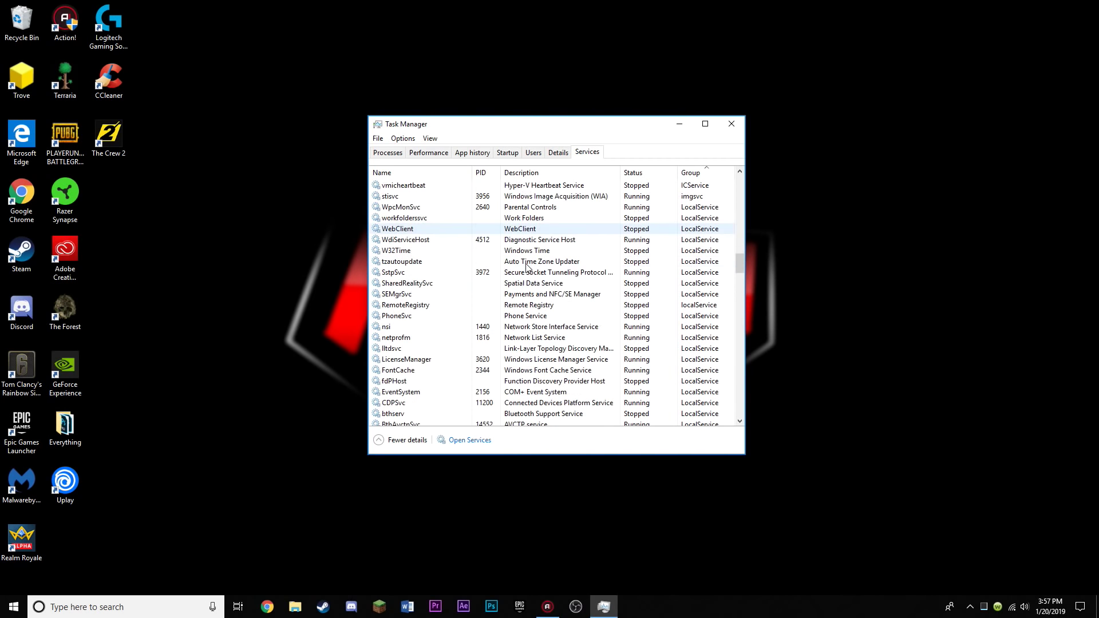
{"action": "scroll", "coordinate": [528, 267], "scroll_direction": "down", "scroll_amount": 7}
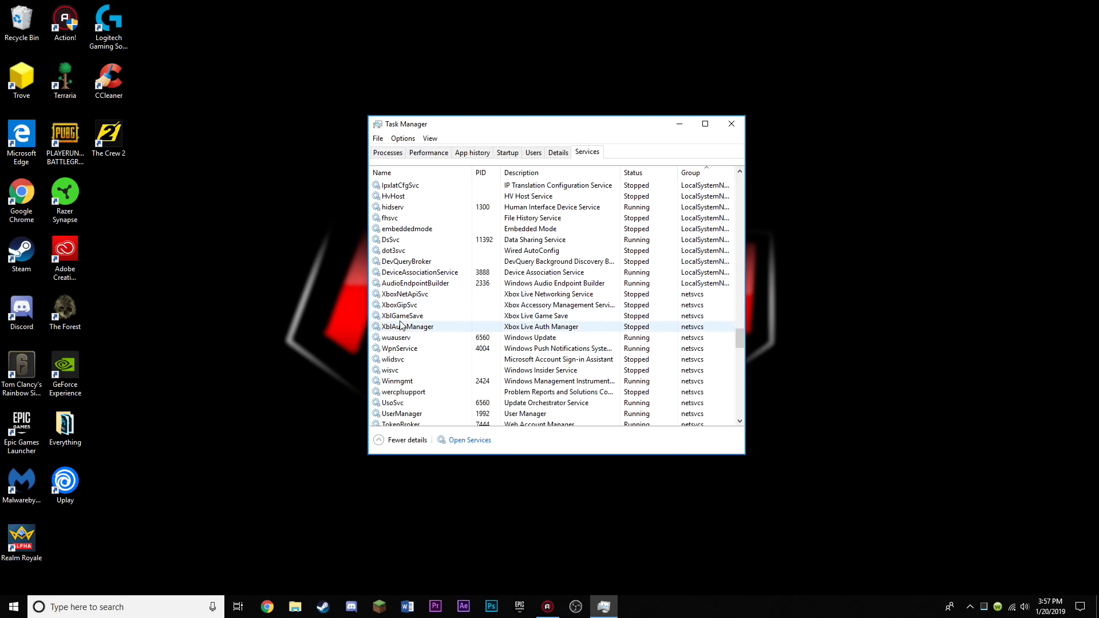
{"action": "right_click", "coordinate": [426, 298]}
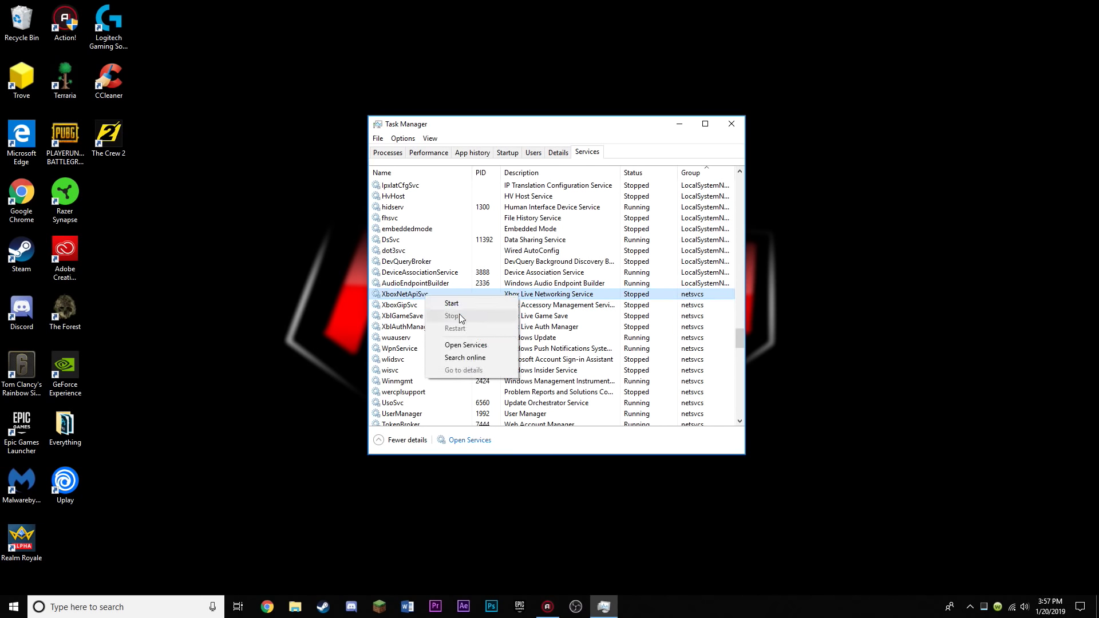
{"action": "left_click", "coordinate": [406, 309]}
{"action": "right_click", "coordinate": [406, 308]}
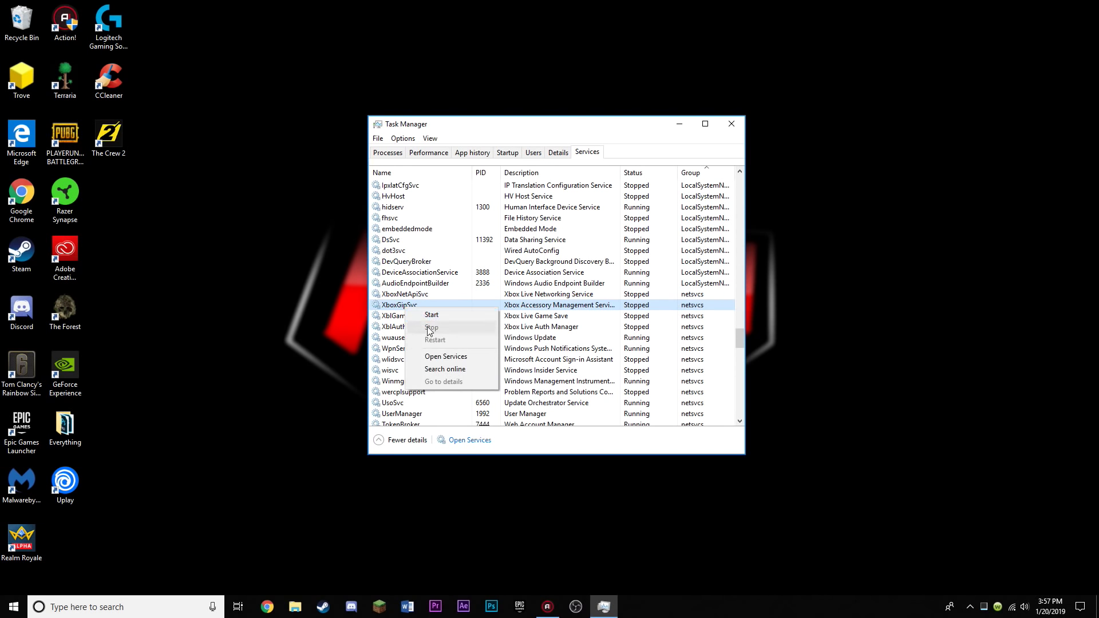
{"action": "right_click", "coordinate": [399, 330]}
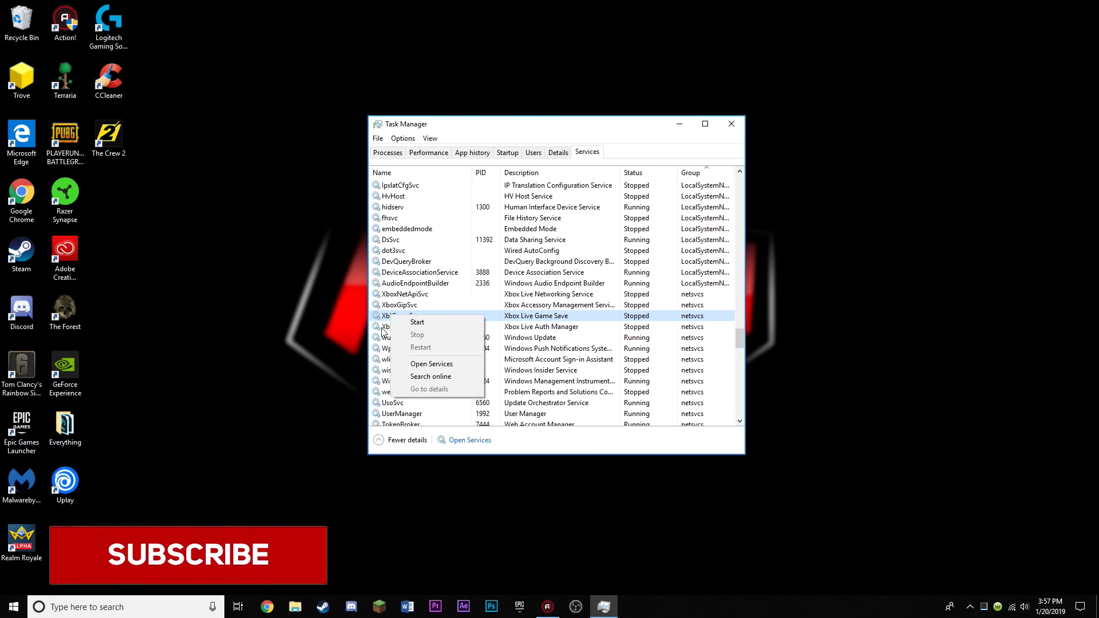
{"action": "left_click", "coordinate": [523, 304]}
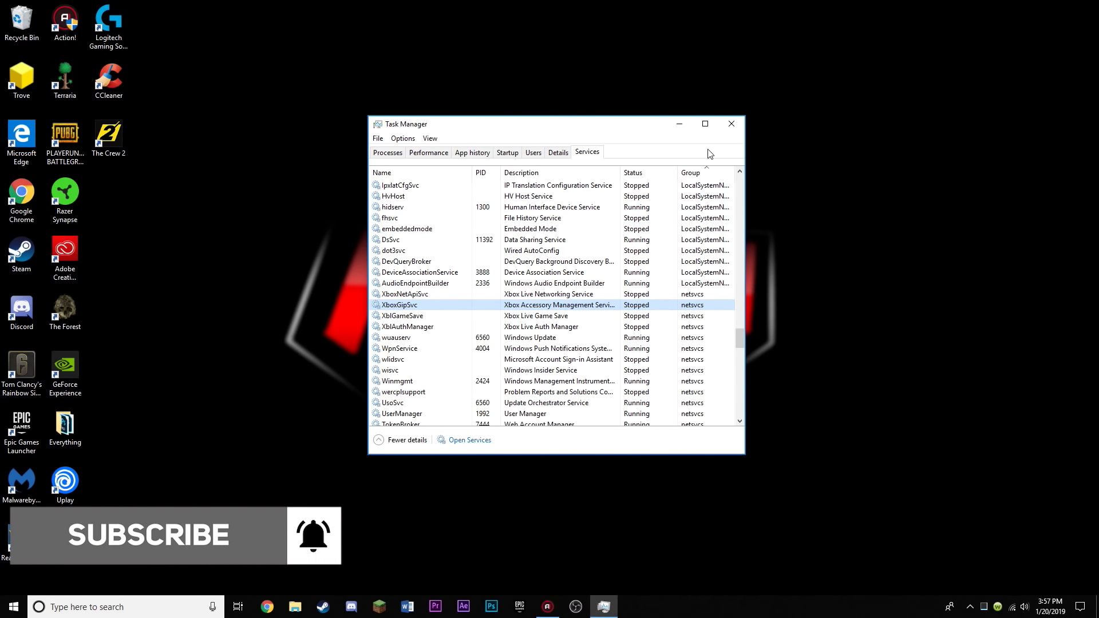
Disable Adobe Creative Cloud as a startup program and close Task Manager
{"action": "left_click", "coordinate": [507, 154]}
{"action": "right_click", "coordinate": [513, 218]}
{"action": "left_click", "coordinate": [610, 218]}
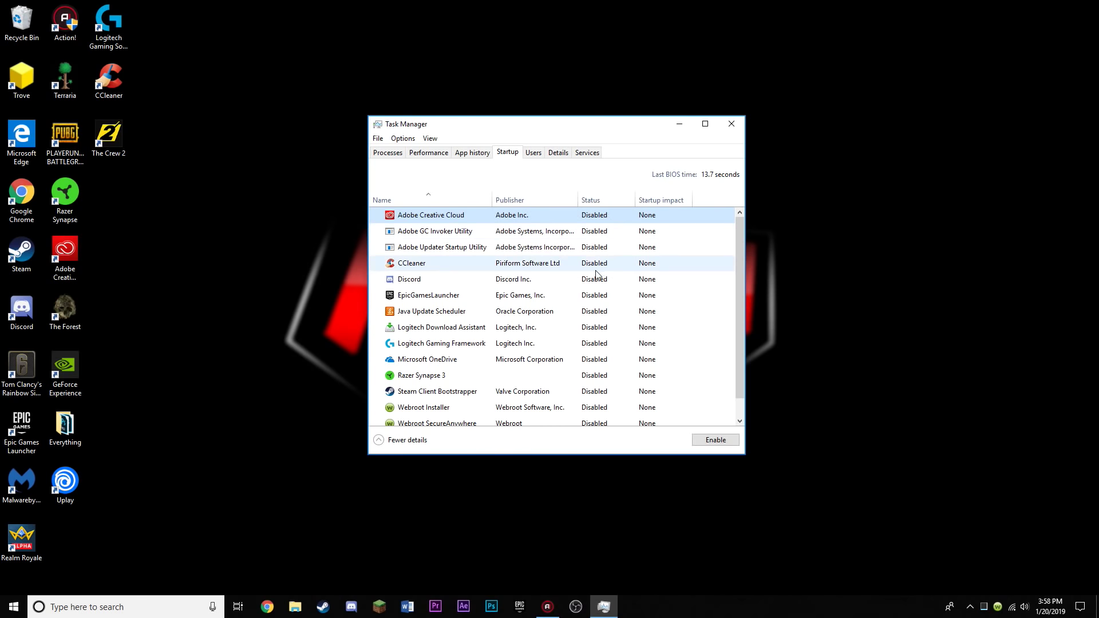
{"action": "right_click", "coordinate": [595, 222]}
{"action": "left_click", "coordinate": [626, 222]}
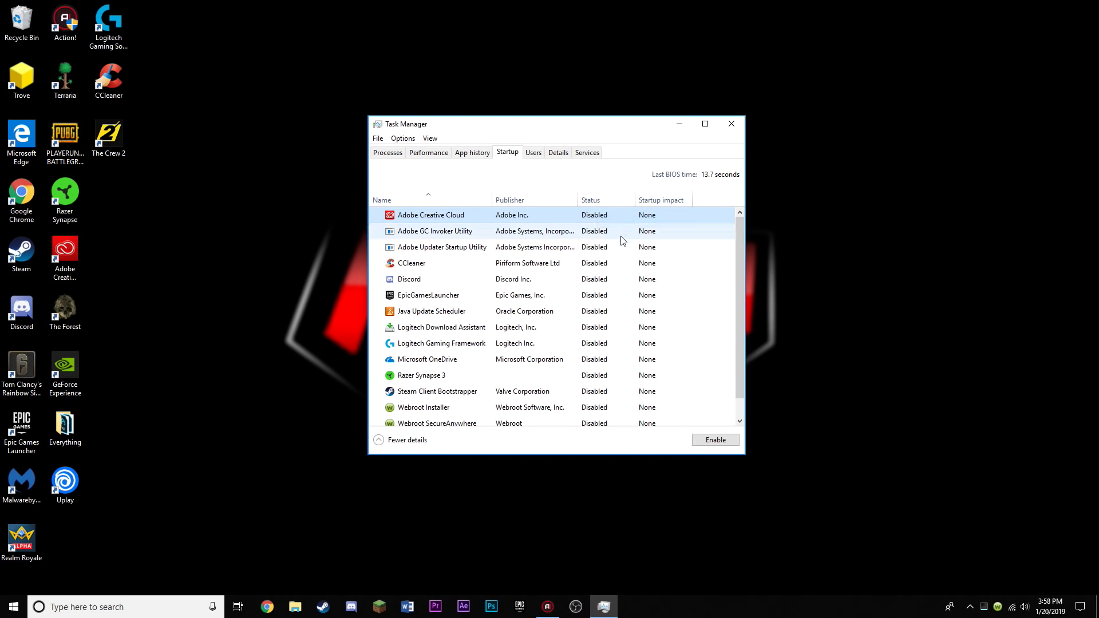
{"action": "right_click", "coordinate": [598, 218]}
{"action": "left_click", "coordinate": [617, 221]}
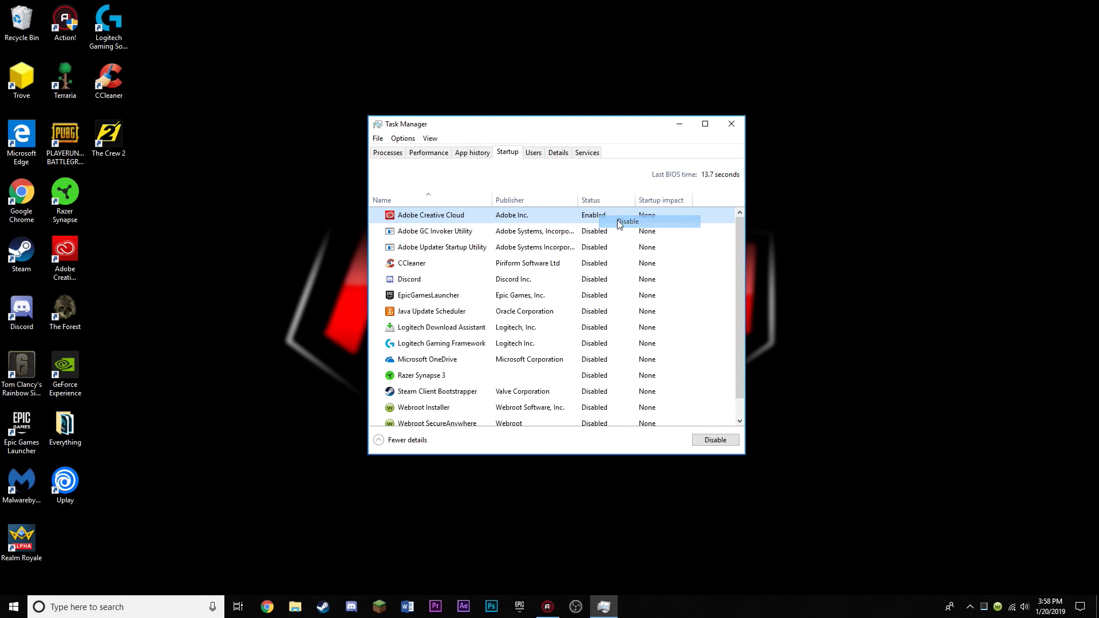
{"action": "scroll", "coordinate": [619, 226], "scroll_direction": "down", "scroll_amount": 1}
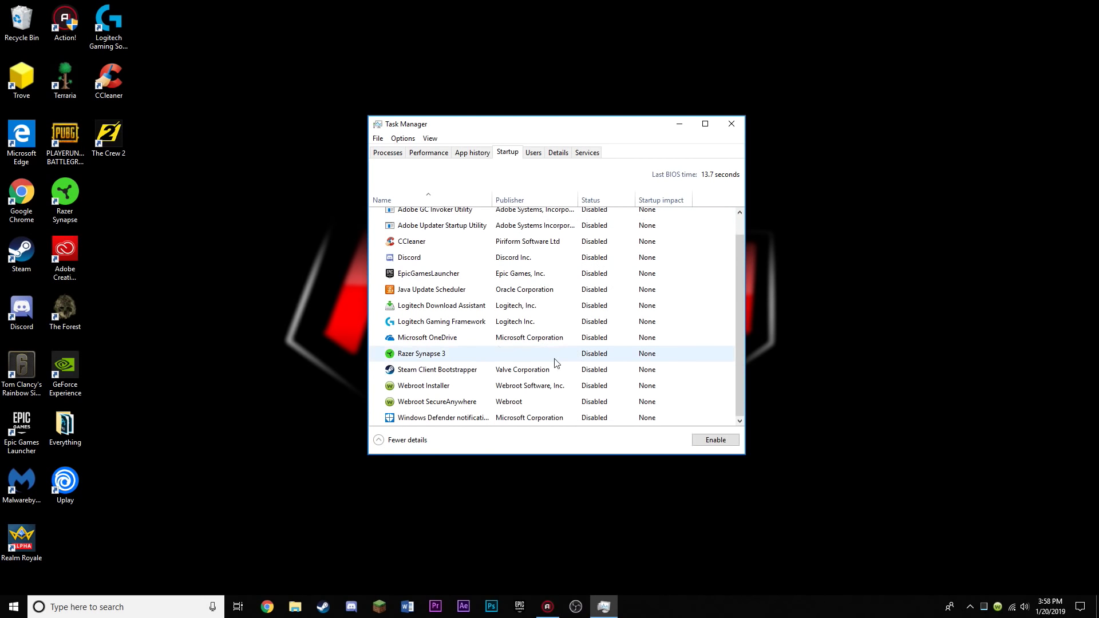
{"action": "scroll", "coordinate": [602, 274], "scroll_direction": "up", "scroll_amount": 1}
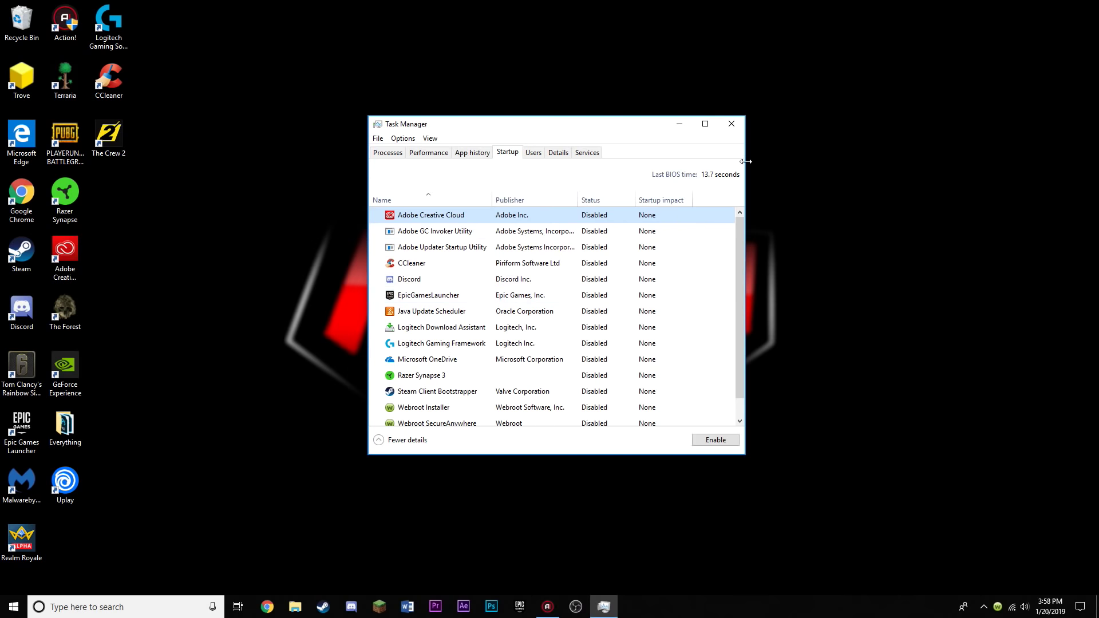
{"action": "left_click", "coordinate": [732, 124]}
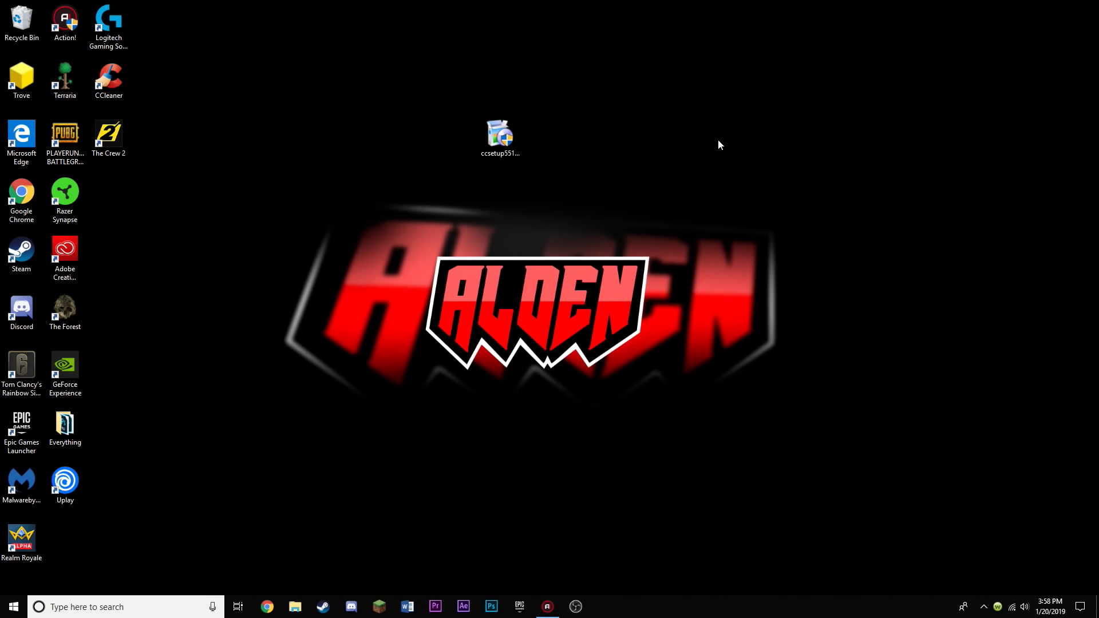
Open Cortana's settings and try to toggle the "Hey Cortana" response, dismissing the permission request
{"action": "left_click", "coordinate": [153, 598]}
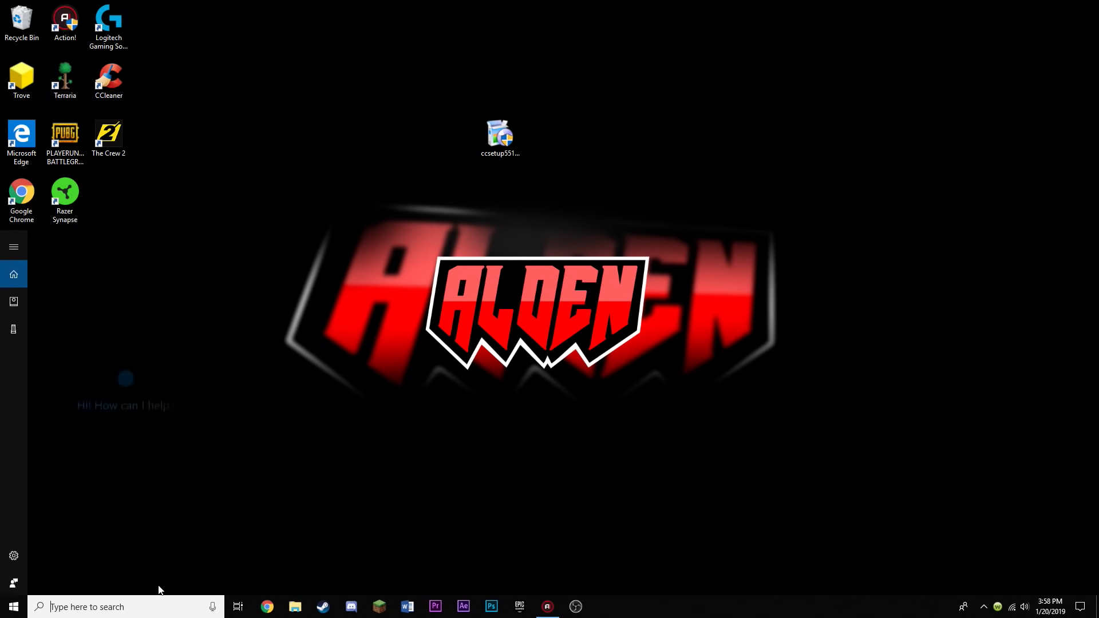
{"action": "left_click", "coordinate": [13, 555]}
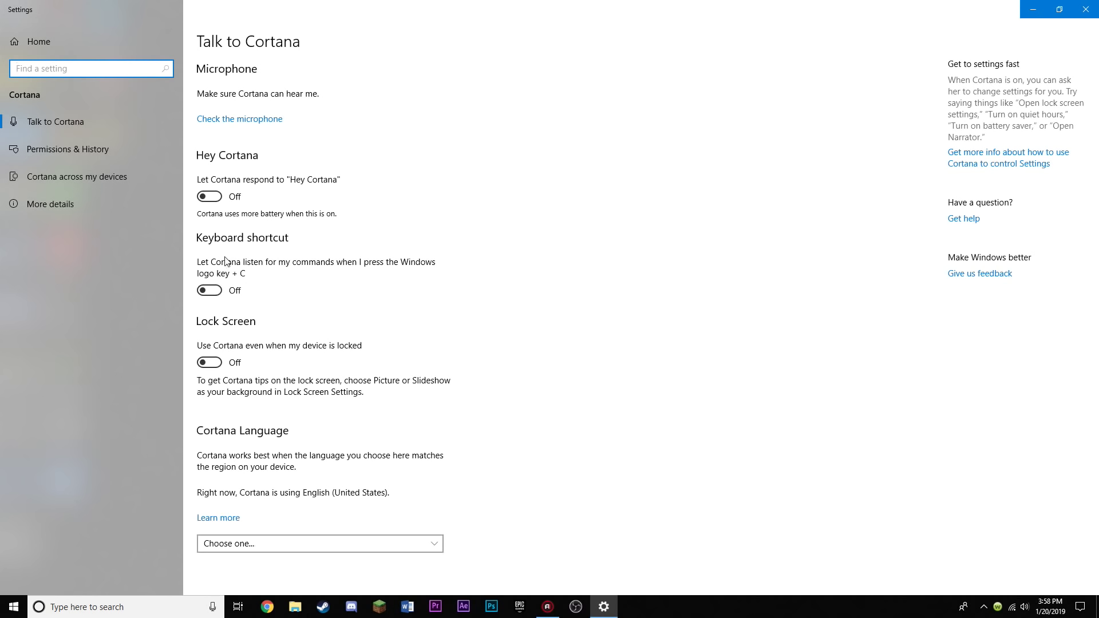
{"action": "left_click", "coordinate": [210, 196]}
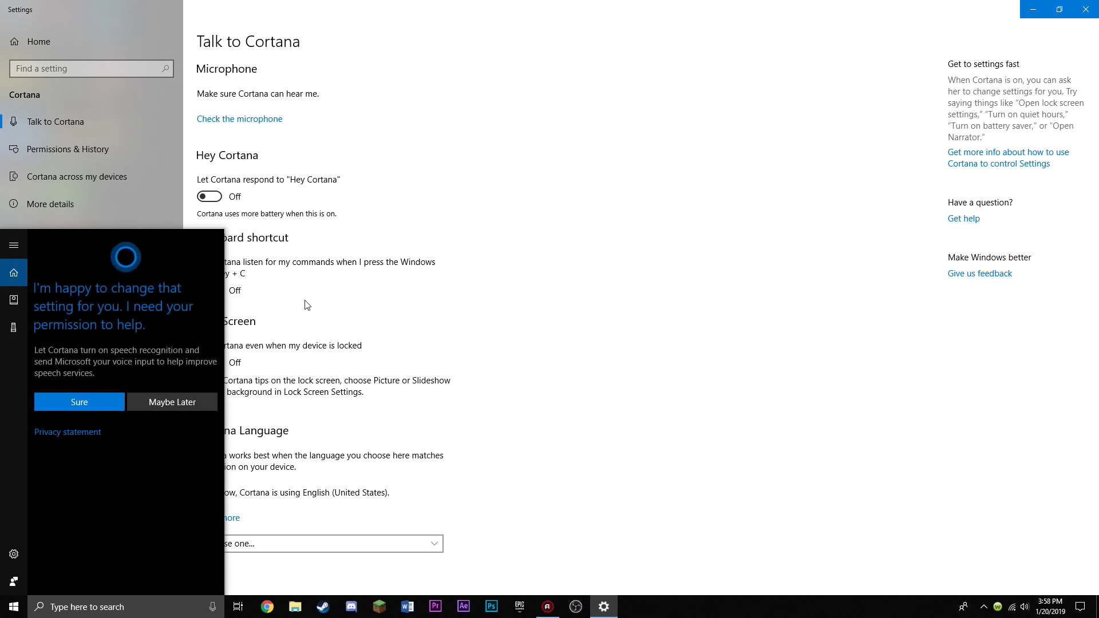
{"action": "left_click", "coordinate": [395, 439]}
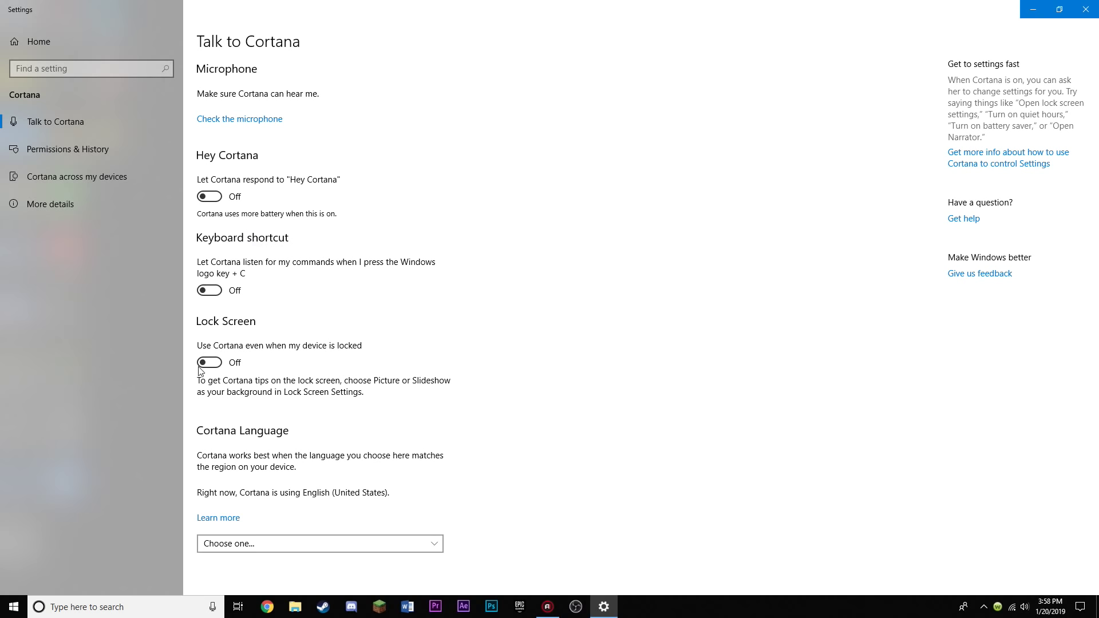
Check Cortana's Permissions & History, Cortana across my devices and More details settings
{"action": "left_click", "coordinate": [82, 150]}
{"action": "scroll", "coordinate": [232, 344], "scroll_direction": "down", "scroll_amount": 2}
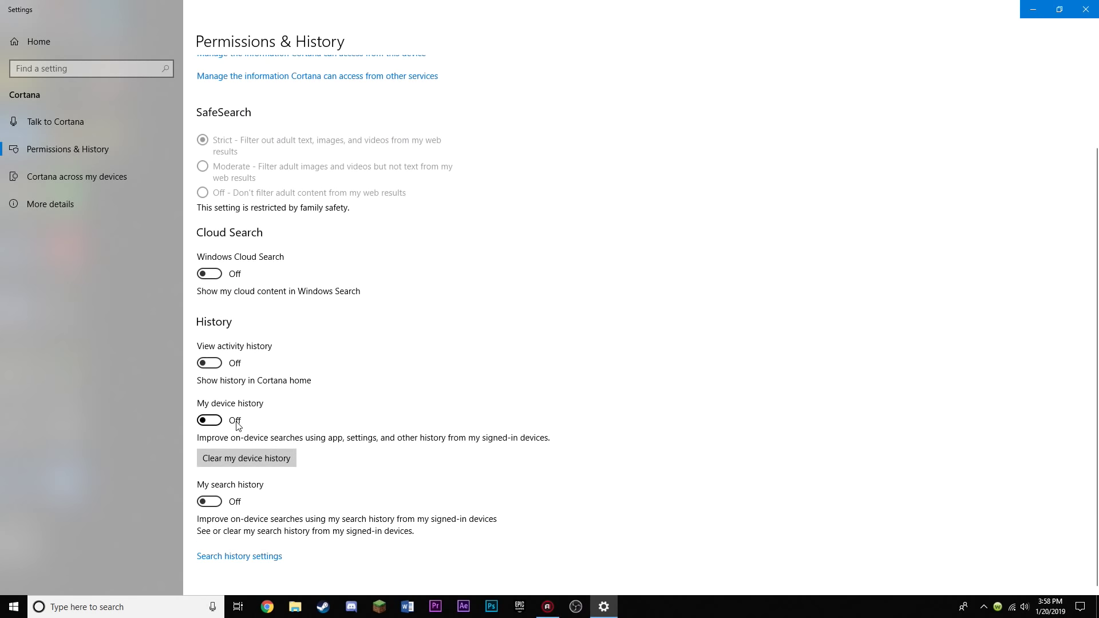
{"action": "left_click", "coordinate": [94, 175]}
{"action": "left_click", "coordinate": [54, 202]}
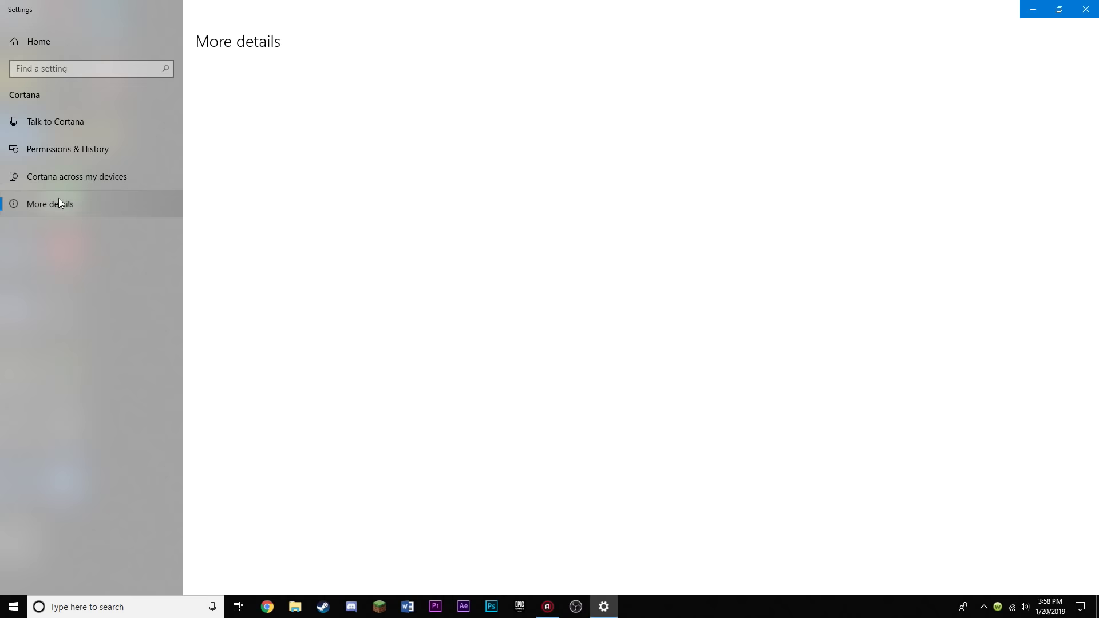
Review the Gaming settings for Game bar, Game DVR, Game Mode, TruePlay and Xbox Networking
{"action": "left_click", "coordinate": [31, 39]}
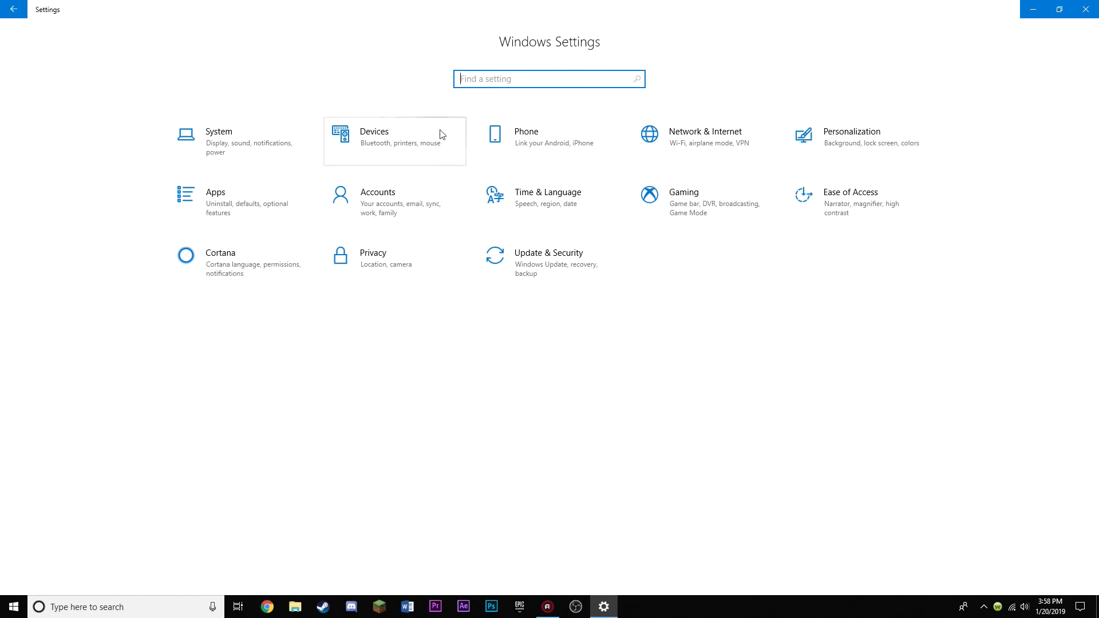
{"action": "left_click", "coordinate": [718, 202]}
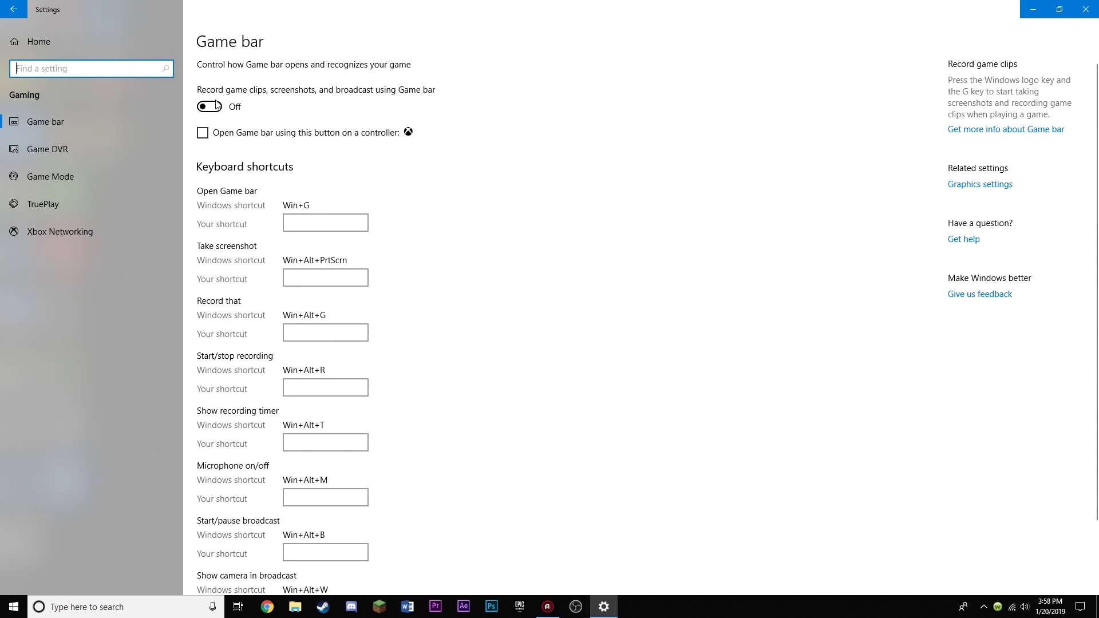
{"action": "scroll", "coordinate": [220, 111], "scroll_direction": "down", "scroll_amount": 3}
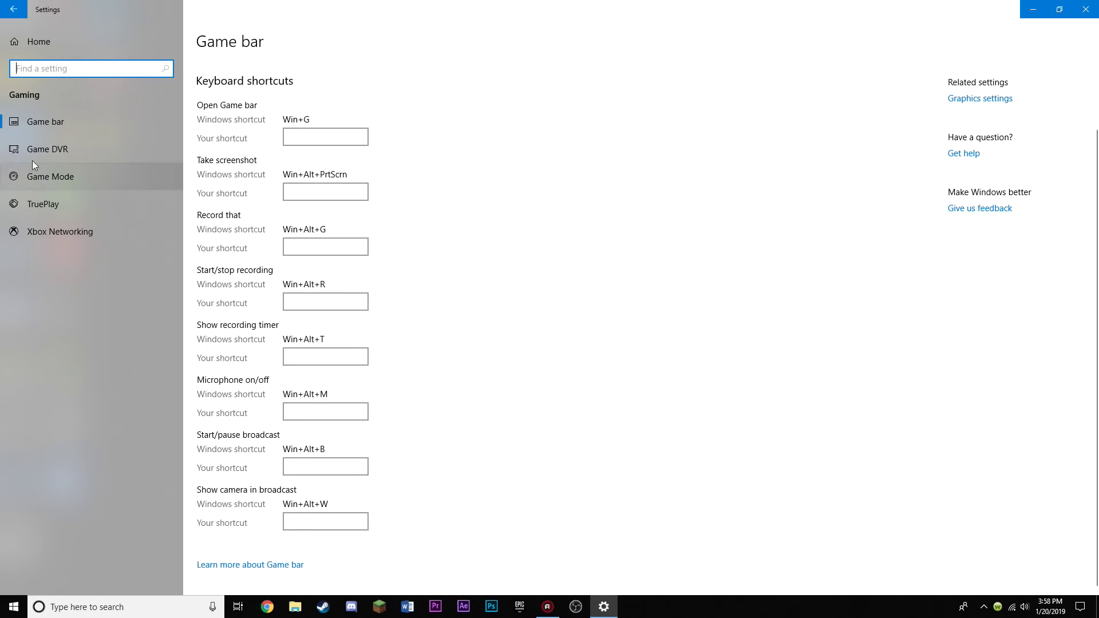
{"action": "left_click", "coordinate": [101, 137]}
{"action": "scroll", "coordinate": [229, 355], "scroll_direction": "down", "scroll_amount": 2}
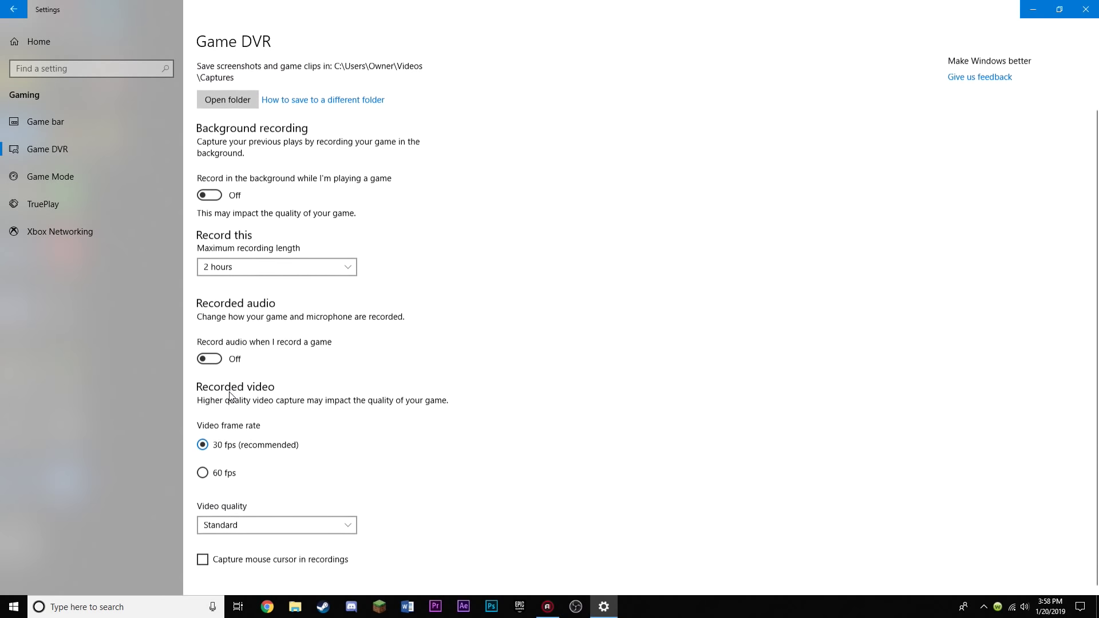
{"action": "left_click", "coordinate": [78, 177]}
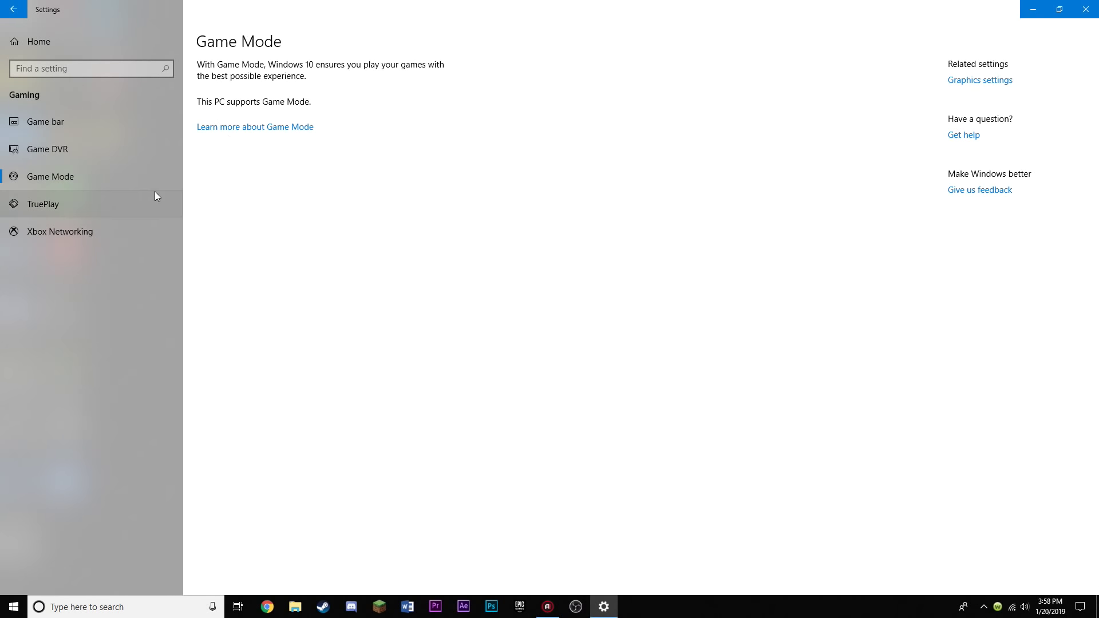
{"action": "left_click", "coordinate": [92, 205]}
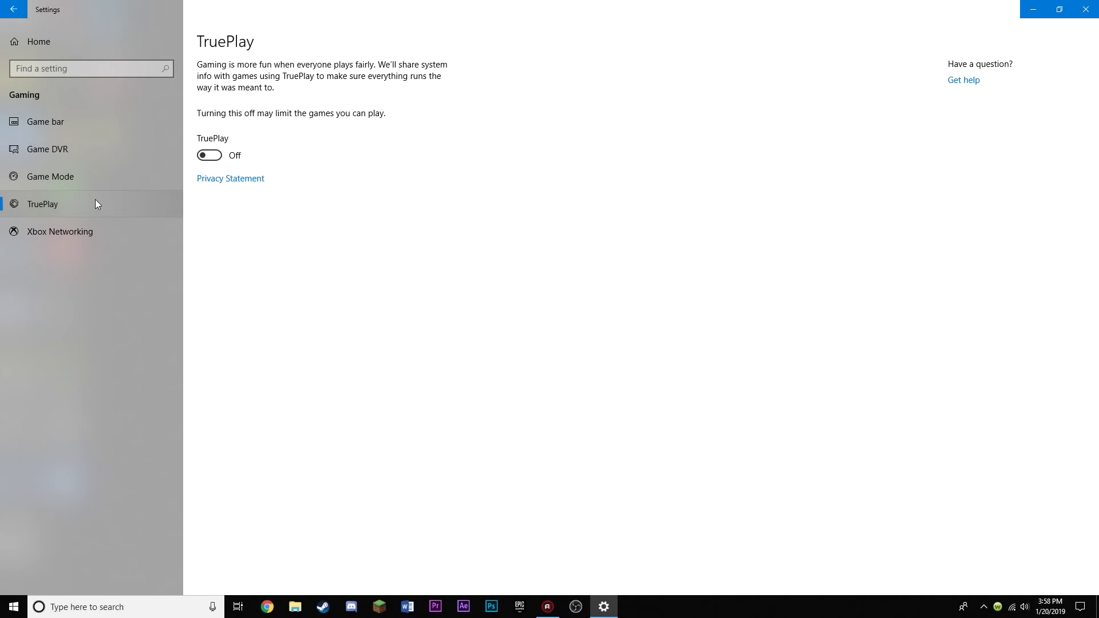
{"action": "left_click", "coordinate": [68, 232]}
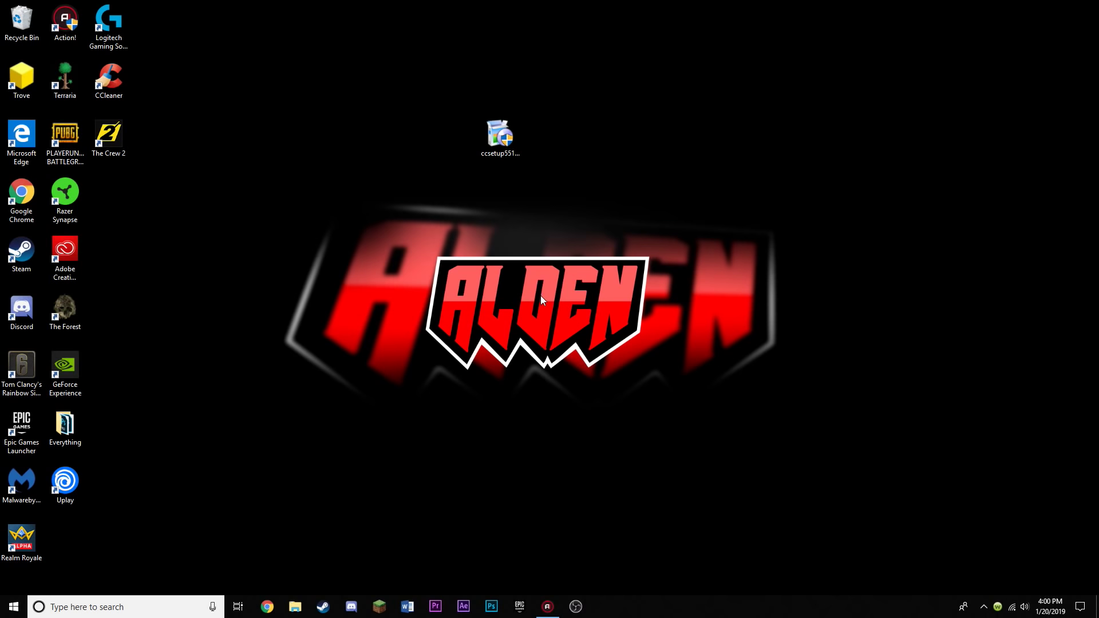
Search Windows for %temp% and open the matching file folder
{"action": "left_click", "coordinate": [139, 614]}
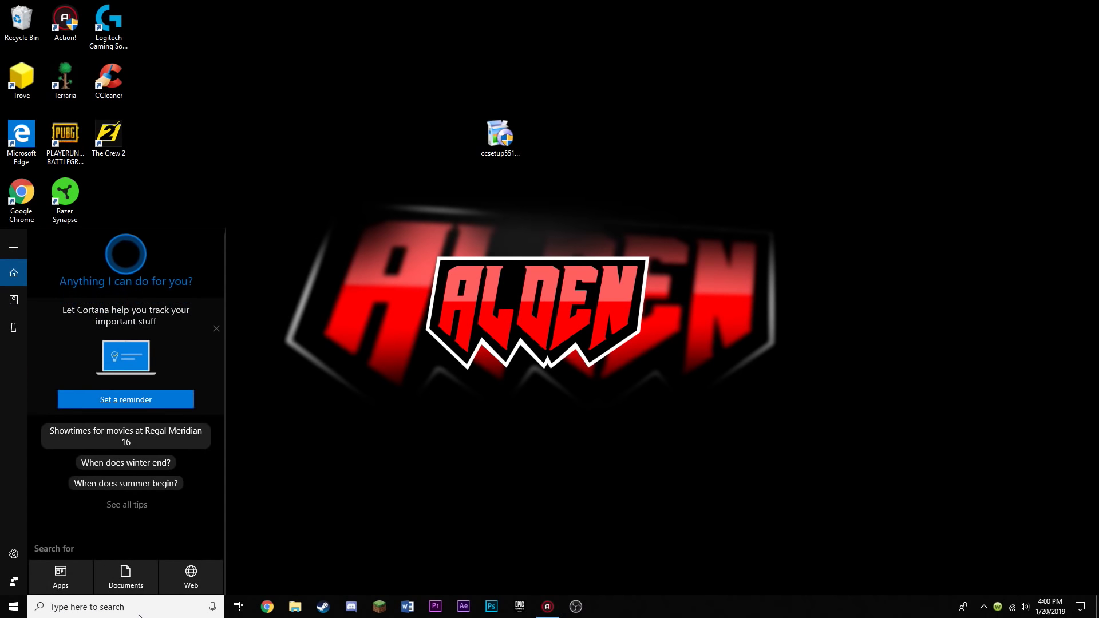
{"action": "type", "text": "%temp"}
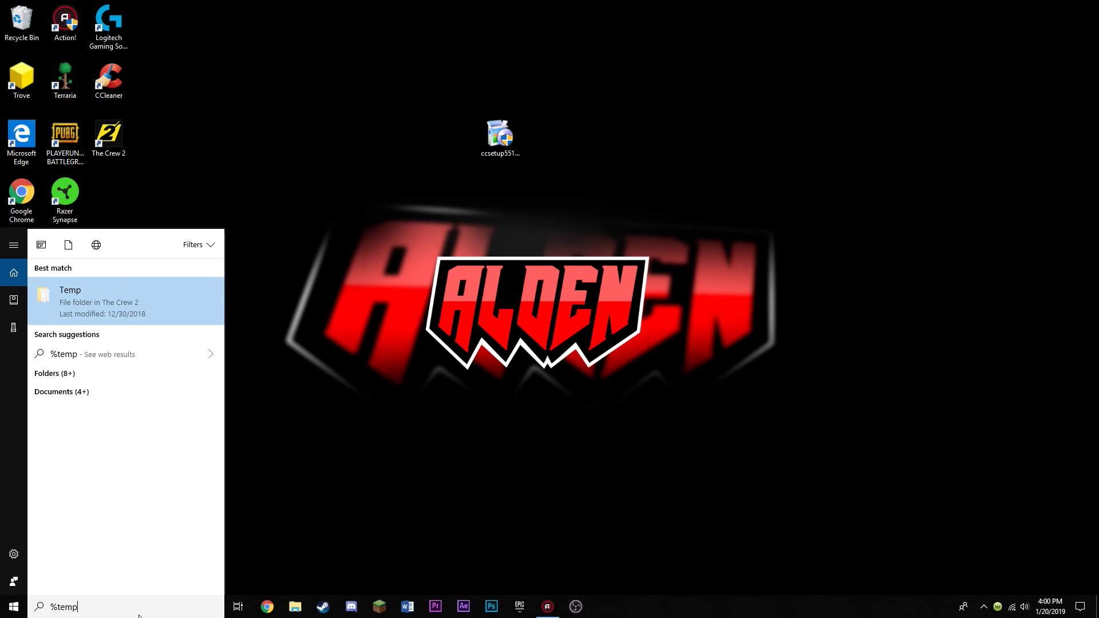
{"action": "type", "text": "%"}
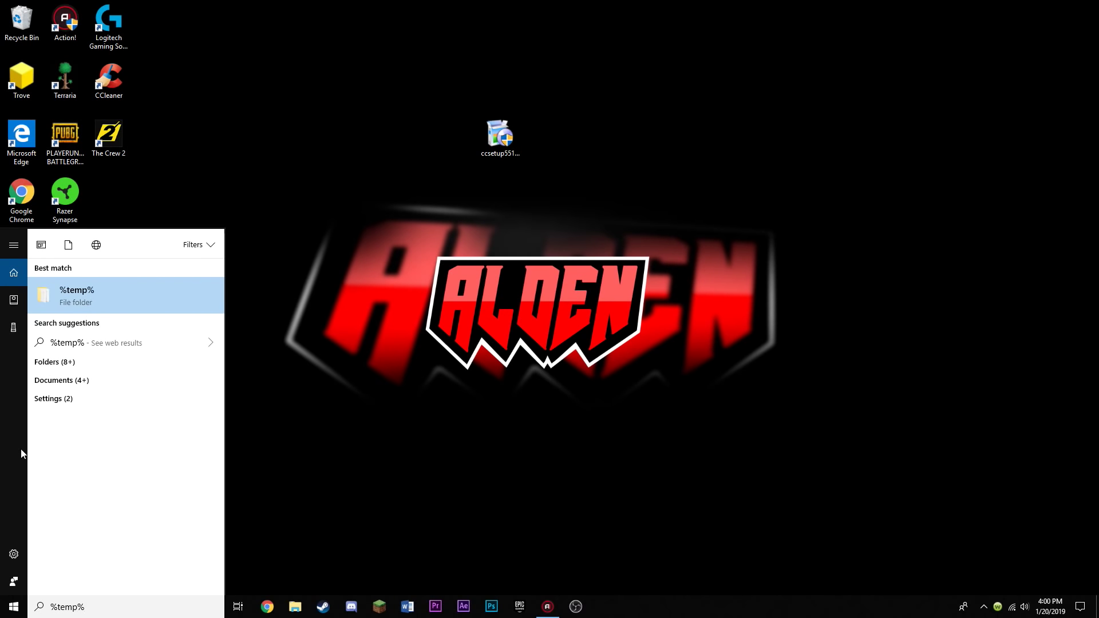
{"action": "left_click", "coordinate": [94, 295]}
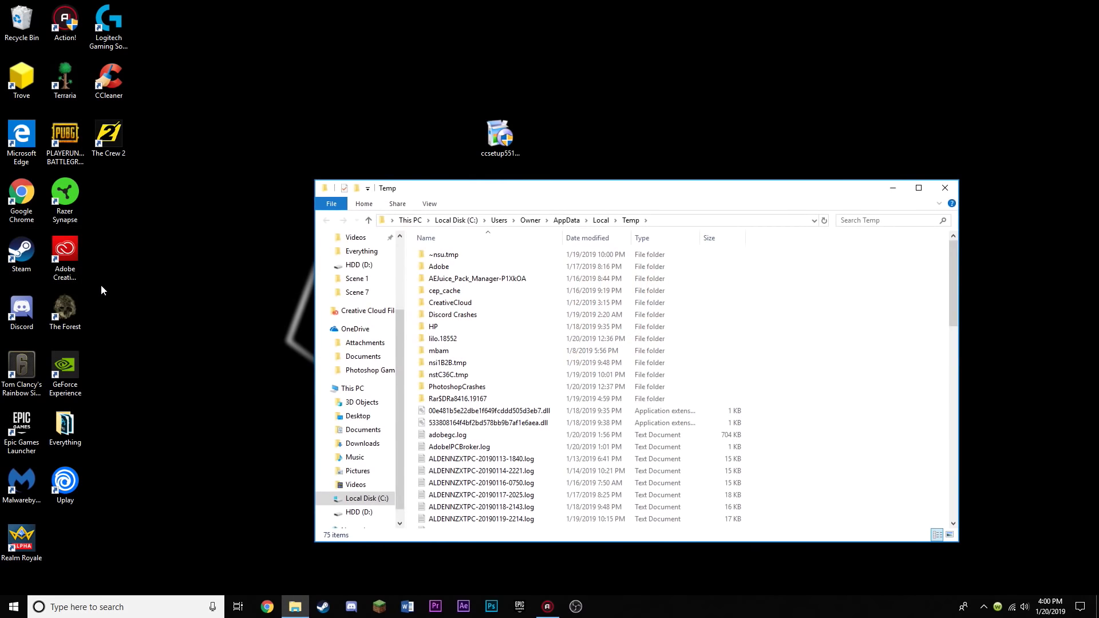
Permanently delete all items in the Temp folder, skipping every file in use, and close the folder window
{"action": "left_click_drag", "start_coordinate": [409, 252], "coordinate": [514, 555]}
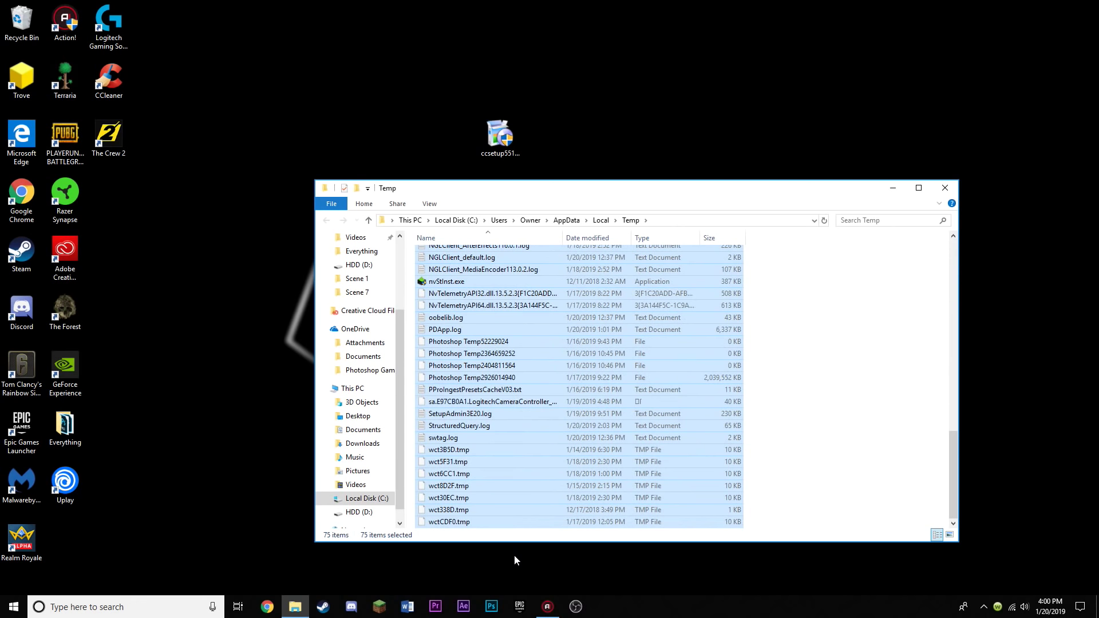
{"action": "right_click", "coordinate": [500, 401]}
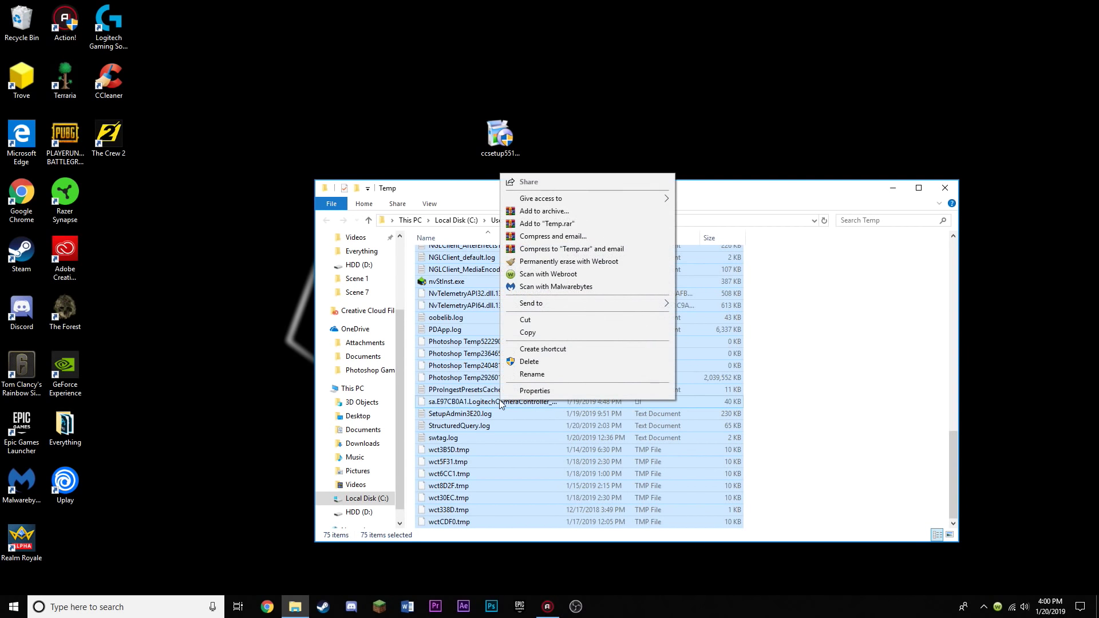
{"action": "left_click", "coordinate": [533, 362]}
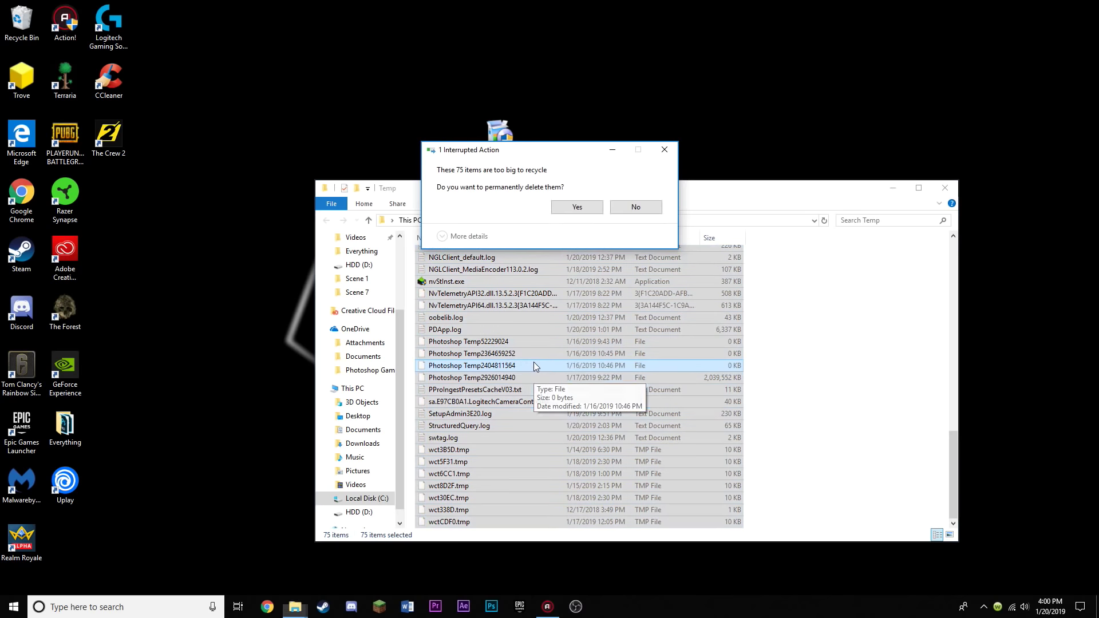
{"action": "left_click", "coordinate": [570, 208]}
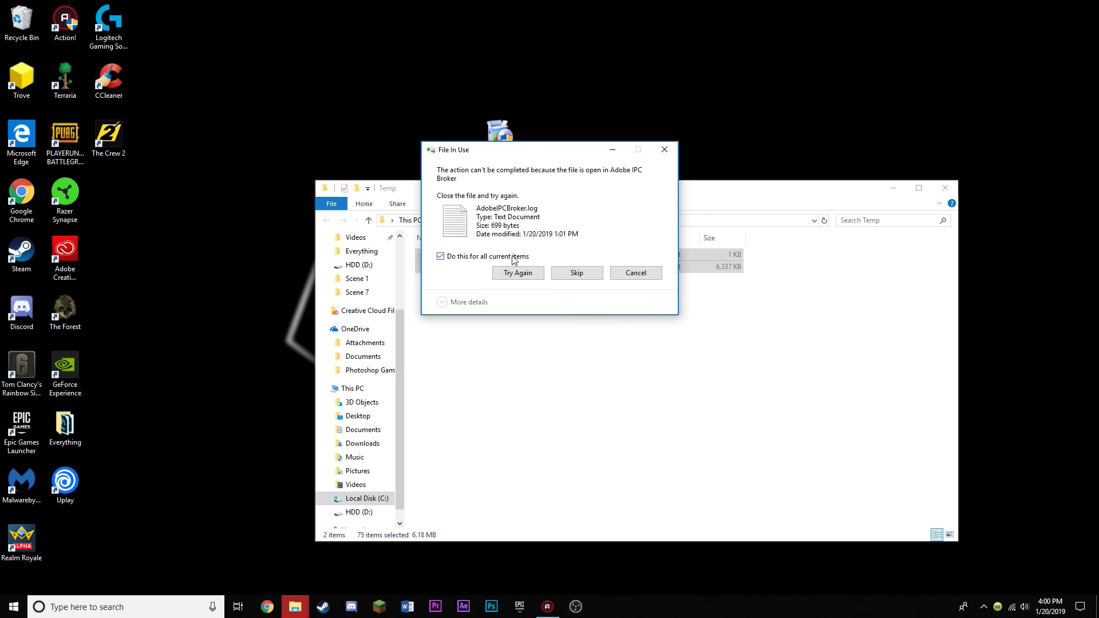
{"action": "left_click", "coordinate": [576, 274]}
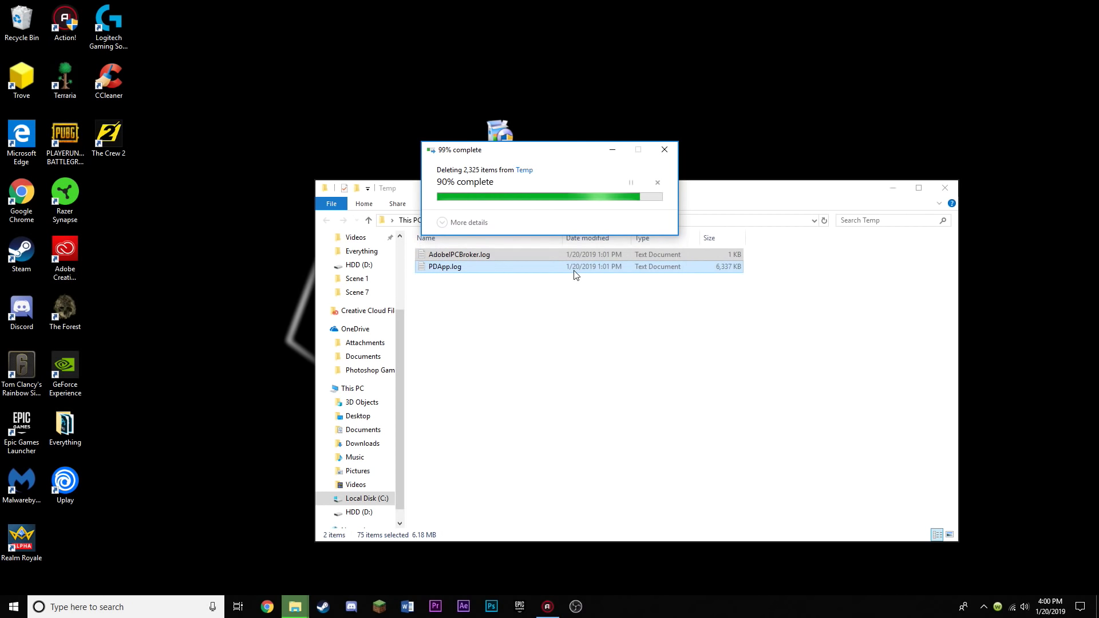
{"action": "left_click", "coordinate": [556, 310]}
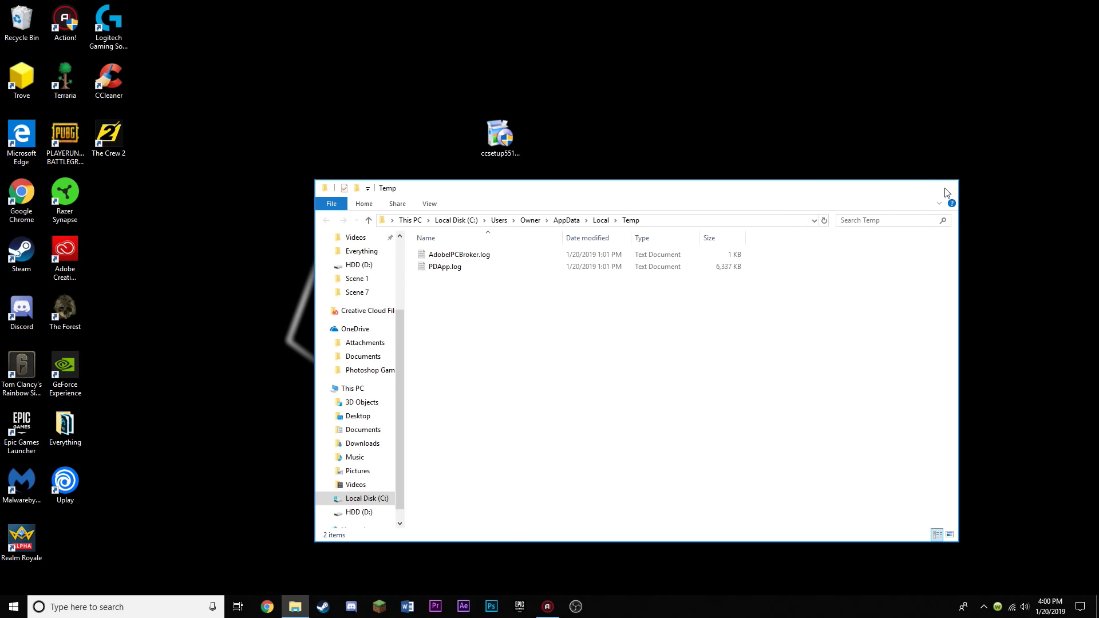
{"action": "left_click", "coordinate": [945, 191]}
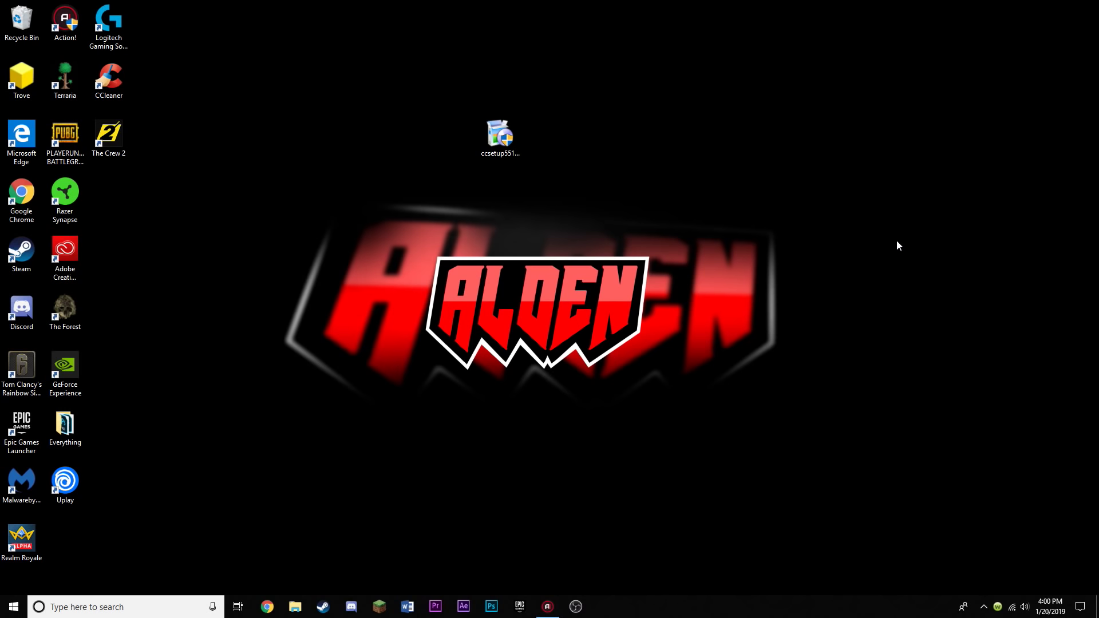
Empty the Recycle Bin, permanently deleting its contents
{"action": "right_click", "coordinate": [18, 24]}
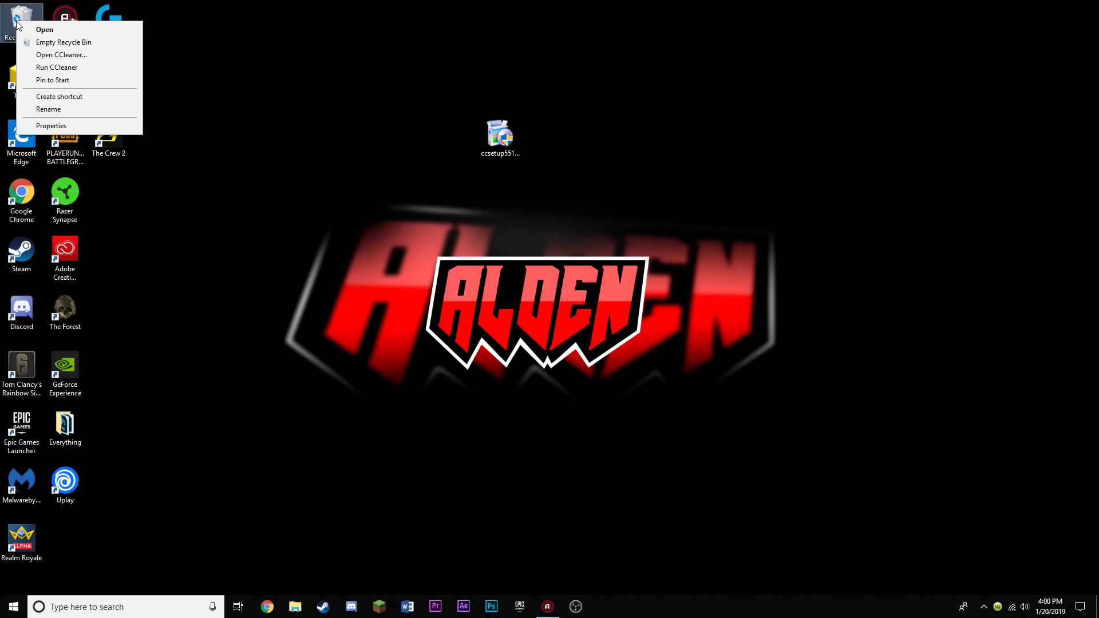
{"action": "left_click", "coordinate": [73, 44]}
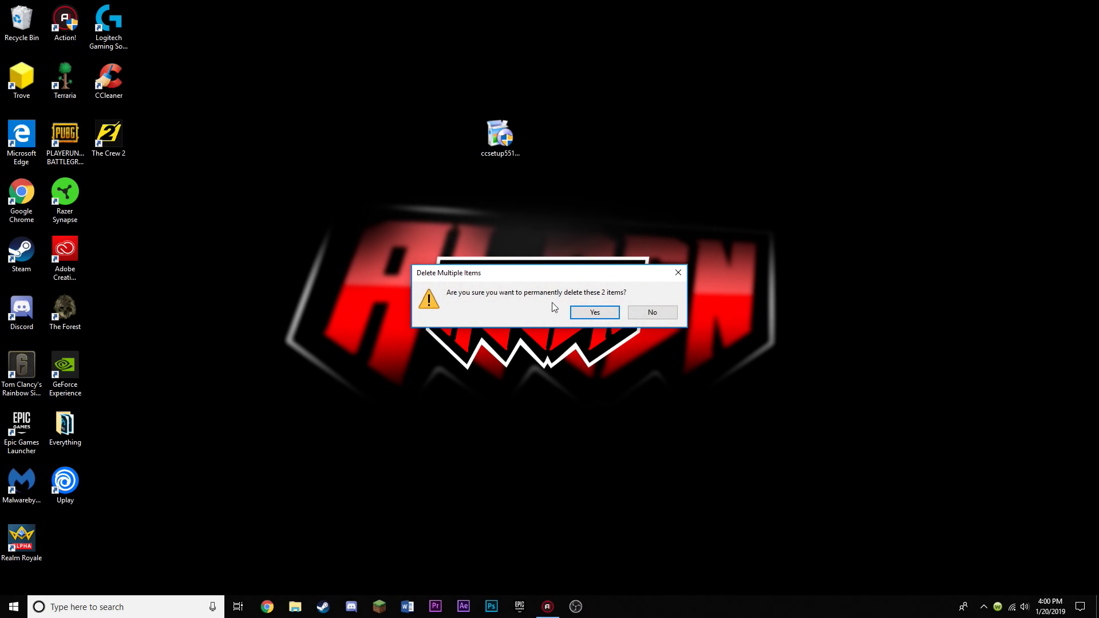
{"action": "left_click", "coordinate": [593, 313]}
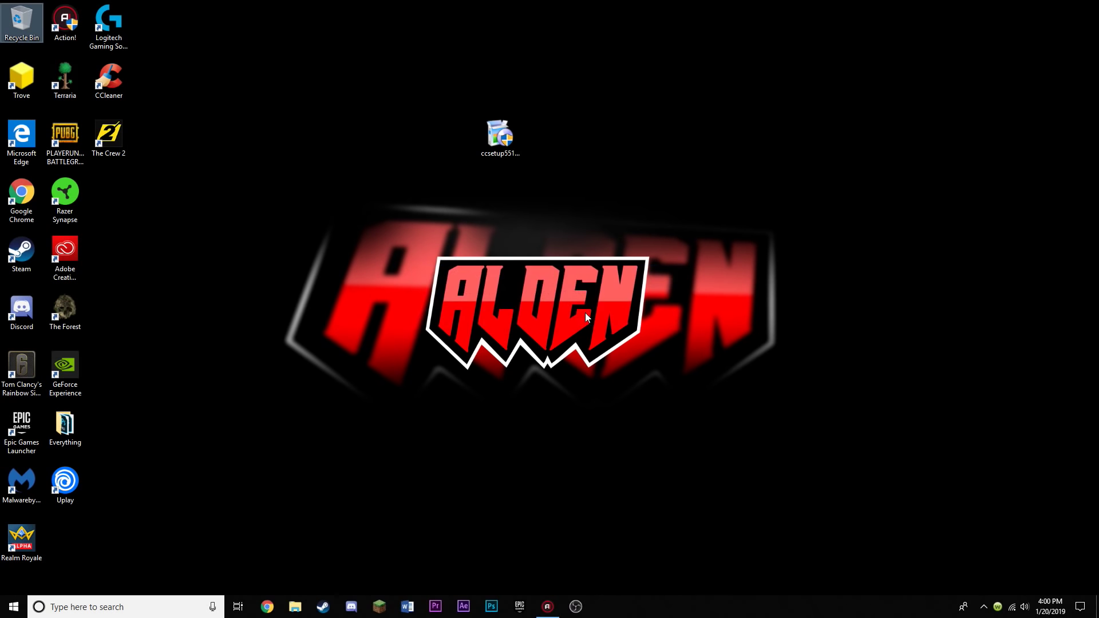
{"action": "left_click", "coordinate": [585, 313]}
Switch to Google Chrome, search for ccleaner and open the CCleaner.com result
{"action": "left_click", "coordinate": [267, 607]}
{"action": "type", "text": "cclea"}
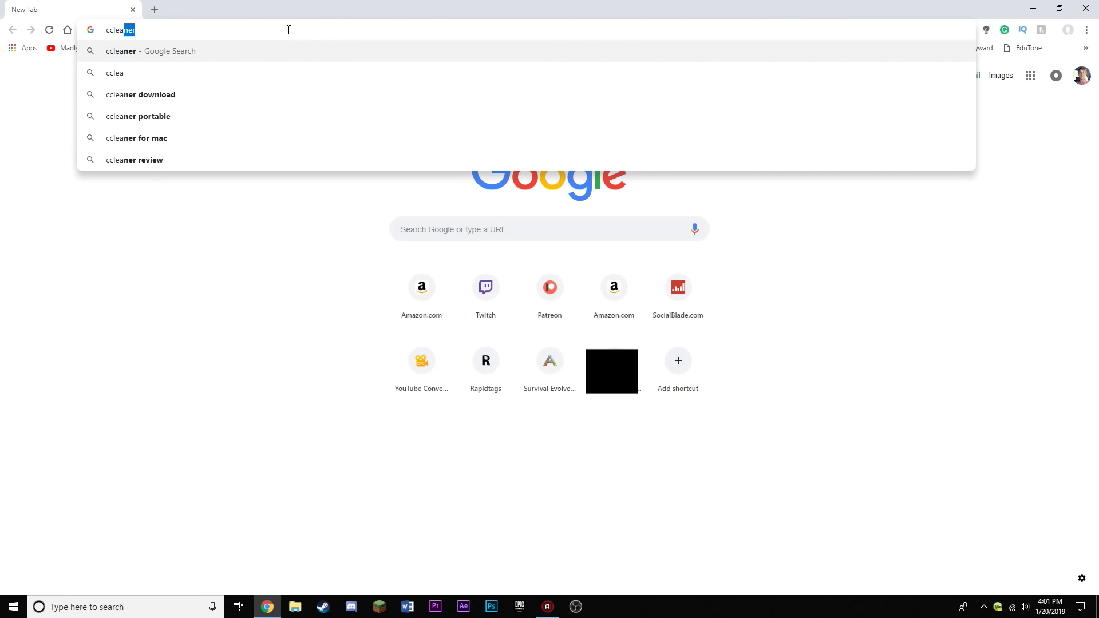
{"action": "key", "text": "Return"}
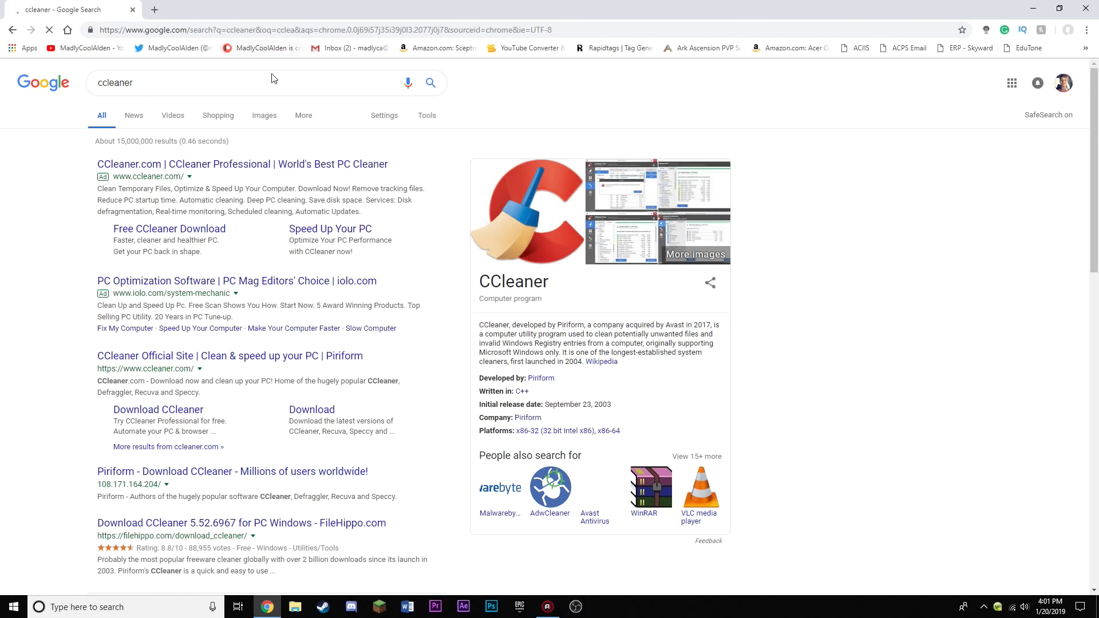
{"action": "left_click", "coordinate": [239, 165]}
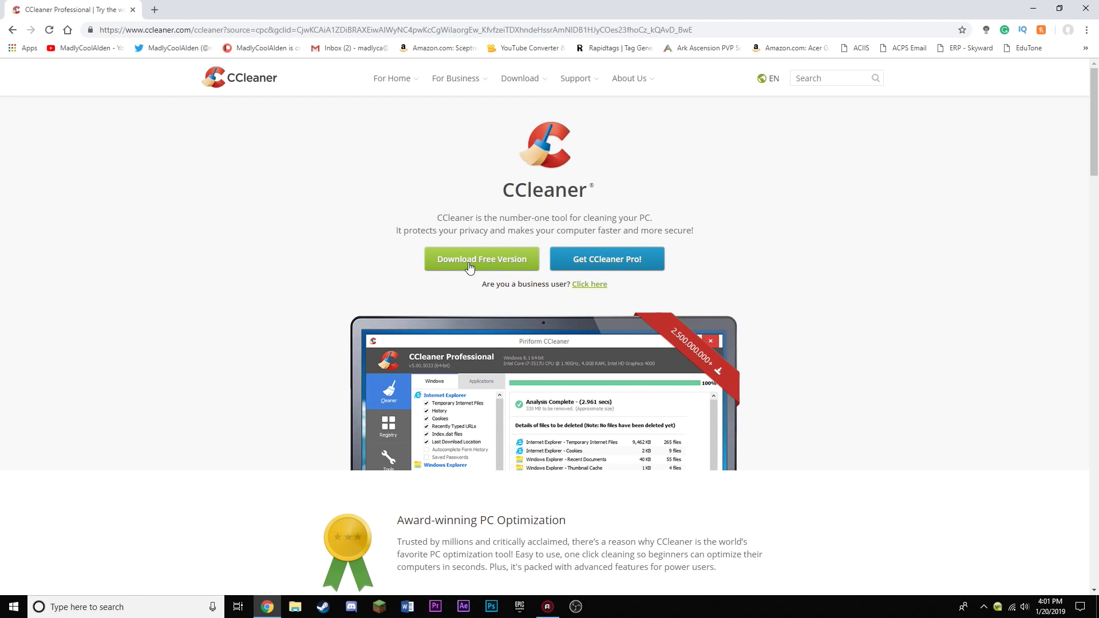
Choose the free CCleaner version on the website and download it from the version comparison page
{"action": "scroll", "coordinate": [469, 266], "scroll_direction": "down", "scroll_amount": 14}
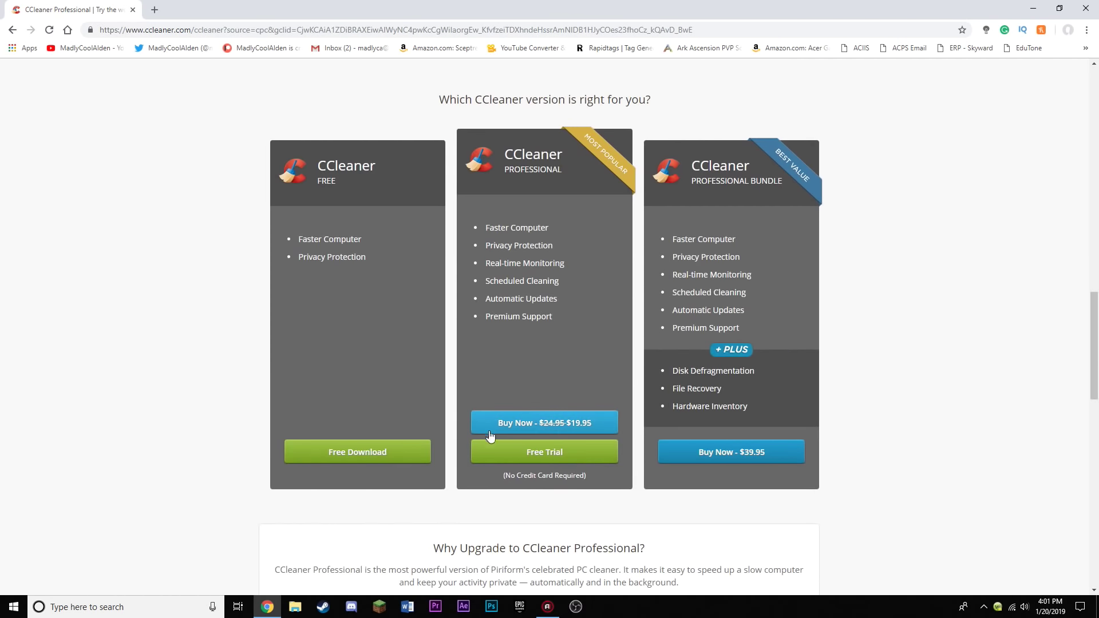
{"action": "left_click", "coordinate": [394, 456]}
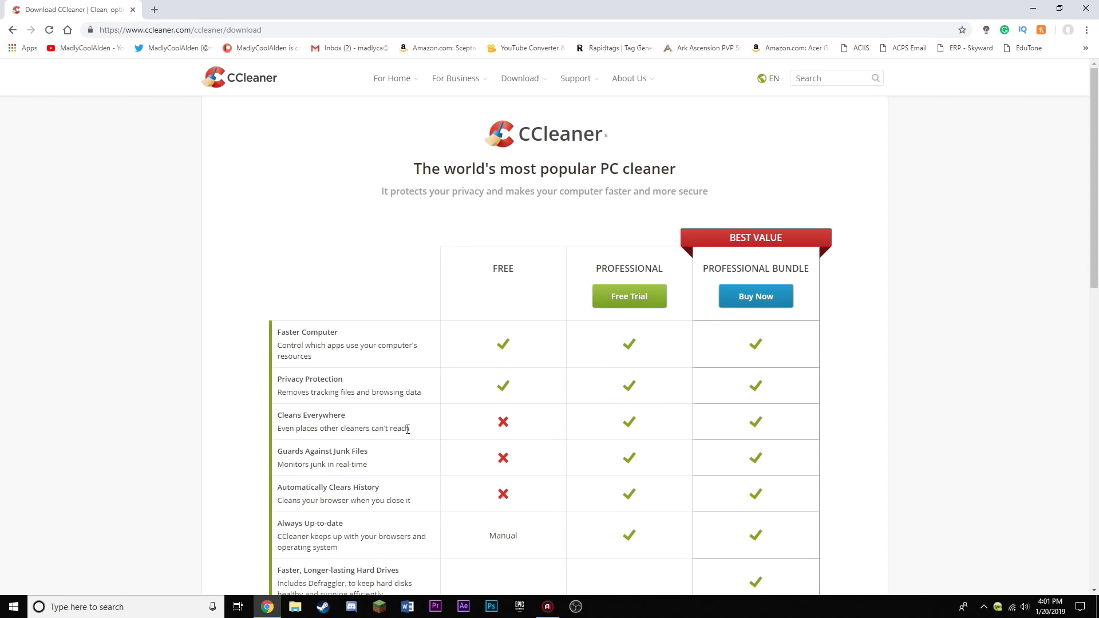
{"action": "scroll", "coordinate": [595, 327], "scroll_direction": "down", "scroll_amount": 5}
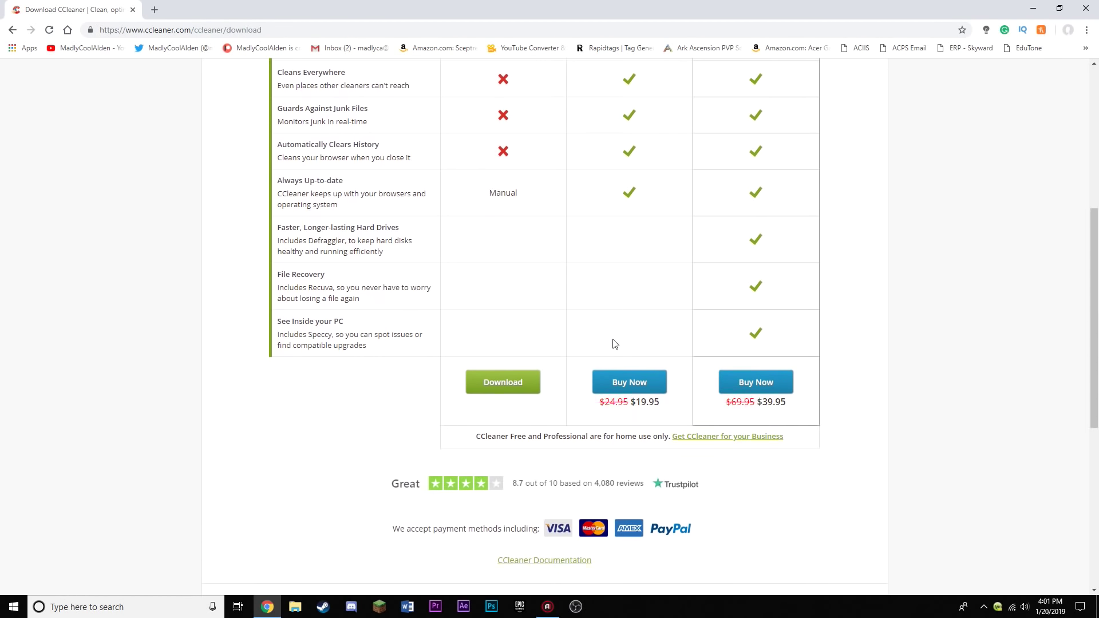
{"action": "left_click", "coordinate": [509, 380]}
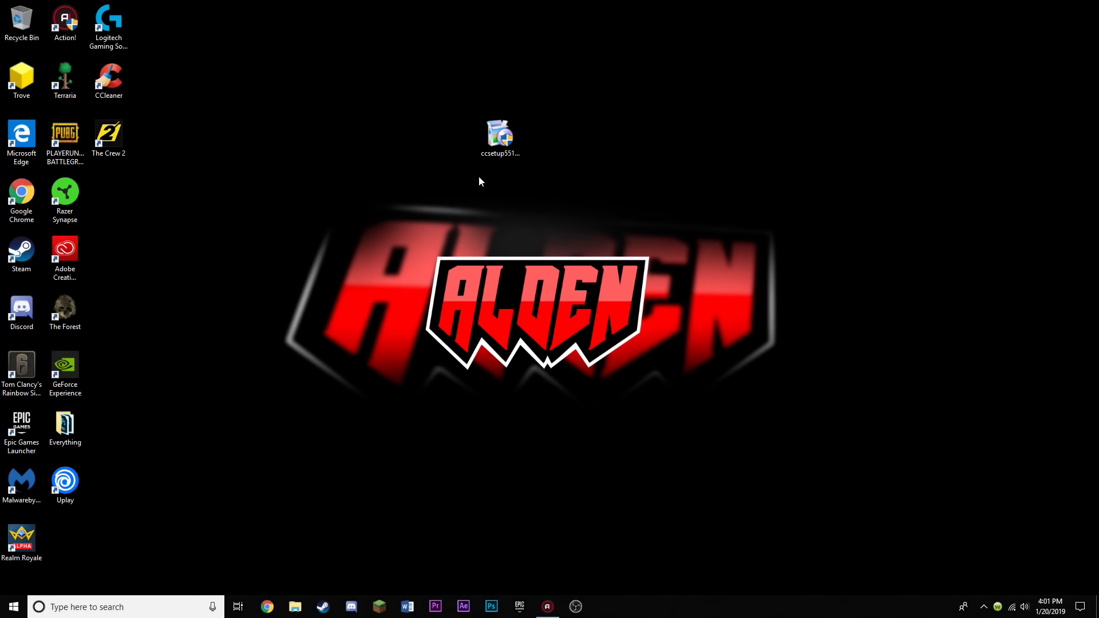
Run the ccsetup551 installer from the desktop, allow it to make changes and install CCleaner v5.51
{"action": "double_click", "coordinate": [505, 136]}
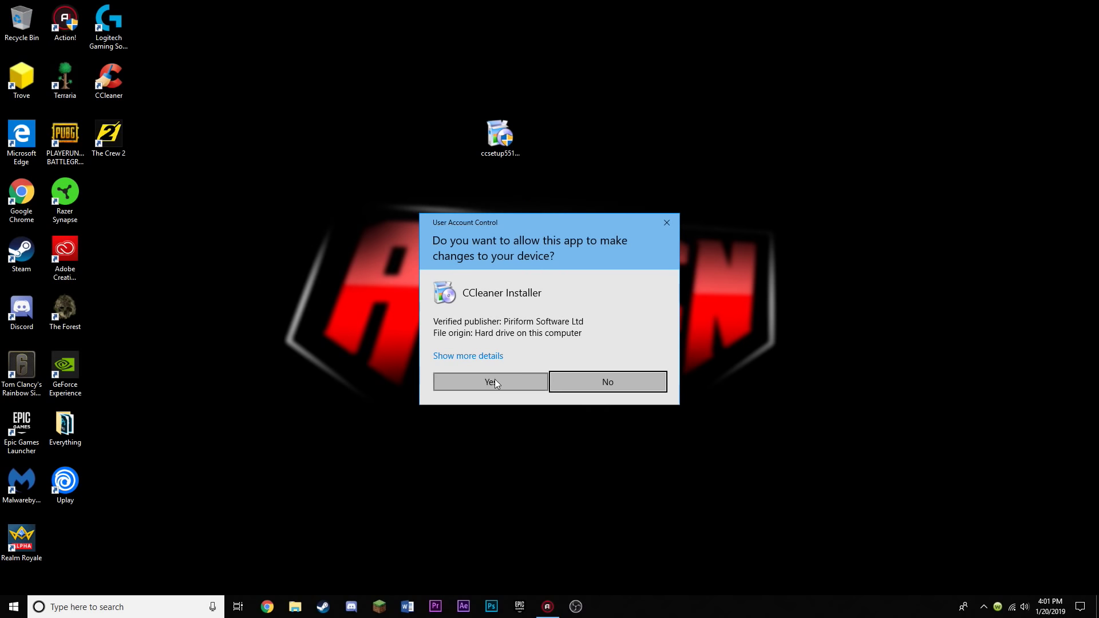
{"action": "left_click", "coordinate": [495, 381]}
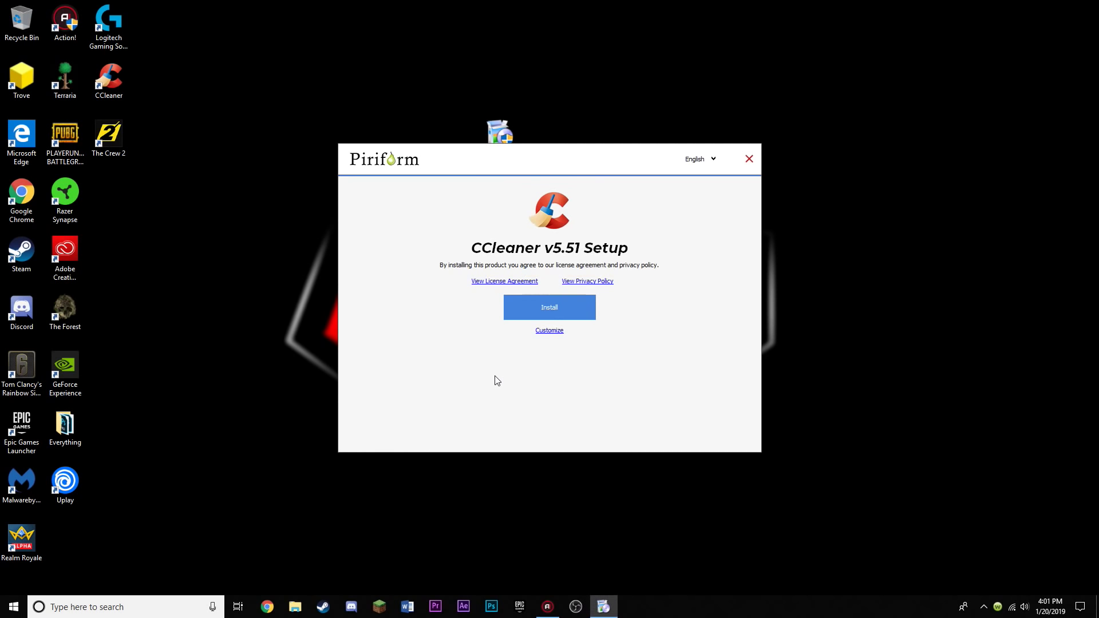
{"action": "left_click", "coordinate": [520, 307]}
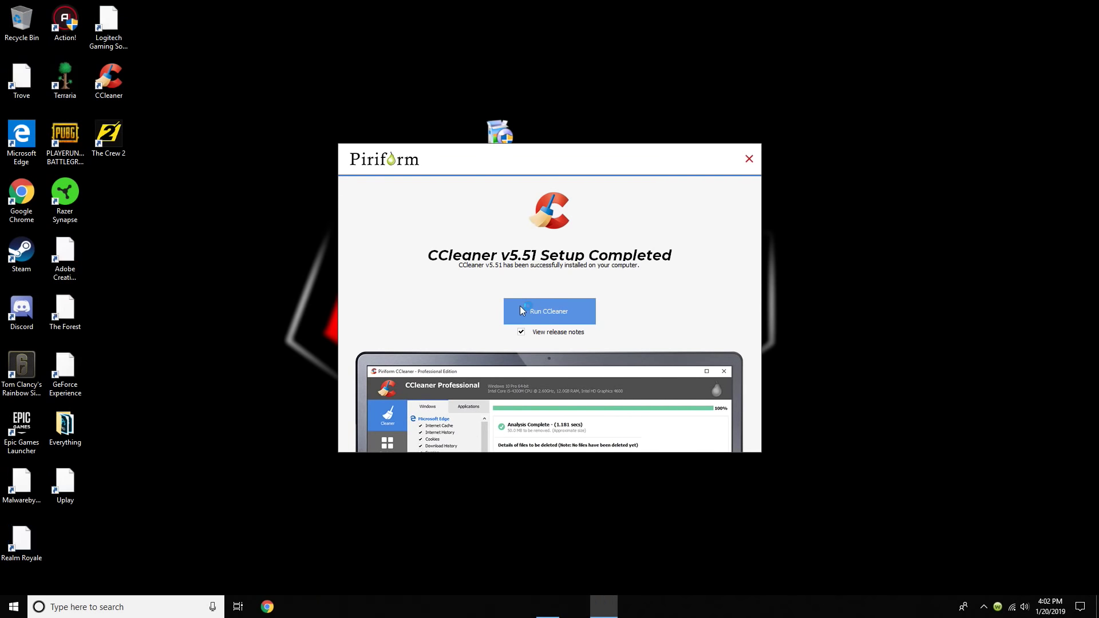
Launch CCleaner from the completed setup, analyze the computer with Quick Clean and clean all trackers and junk
{"action": "left_click", "coordinate": [521, 308]}
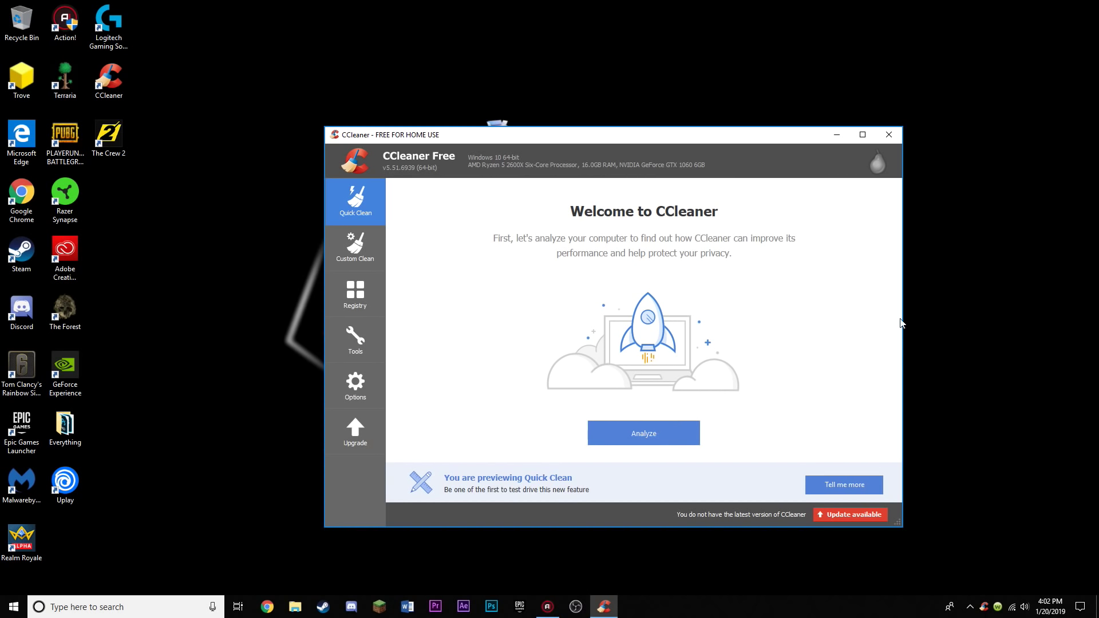
{"action": "left_click", "coordinate": [642, 438]}
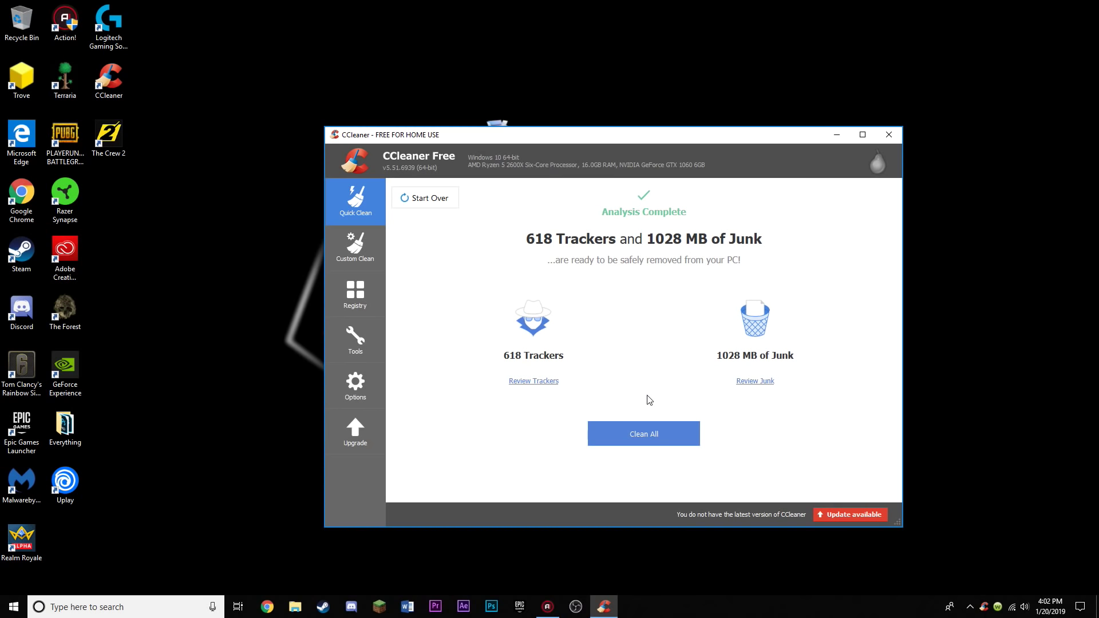
{"action": "left_click", "coordinate": [648, 438]}
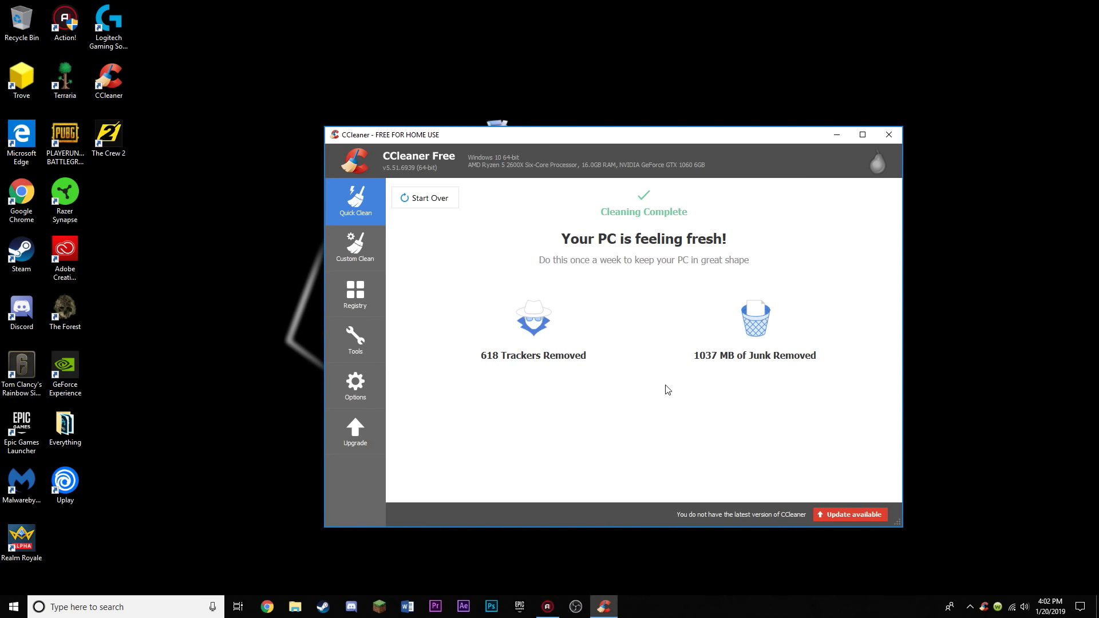
Scan the registry for issues, fix all selected issues without backing up the registry, and close CCleaner
{"action": "left_click", "coordinate": [368, 289]}
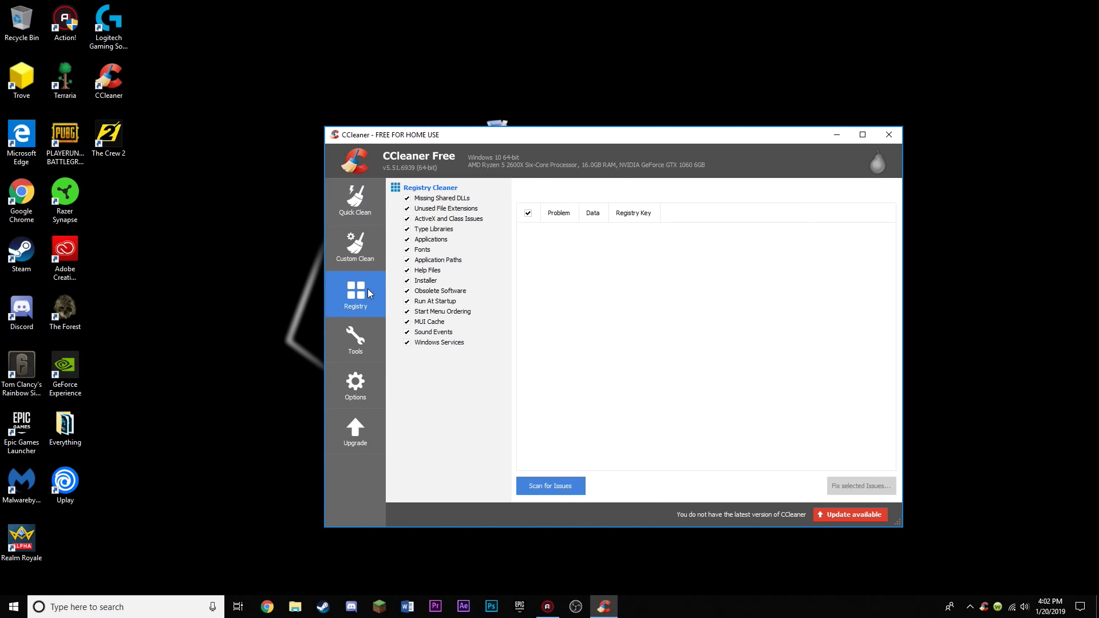
{"action": "left_click", "coordinate": [552, 487]}
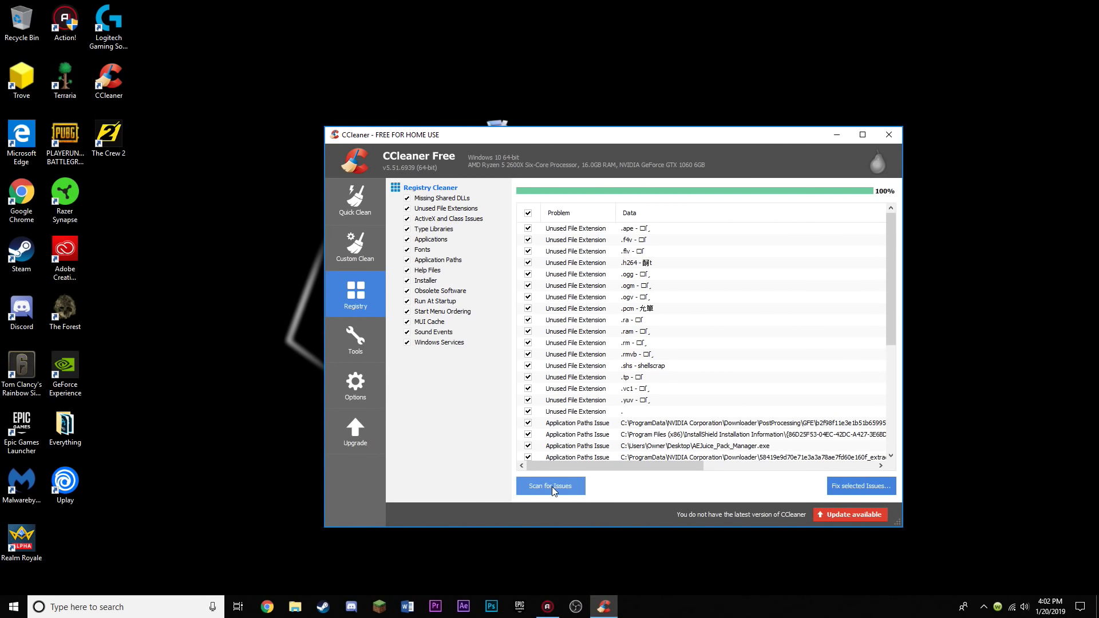
{"action": "left_click", "coordinate": [862, 487]}
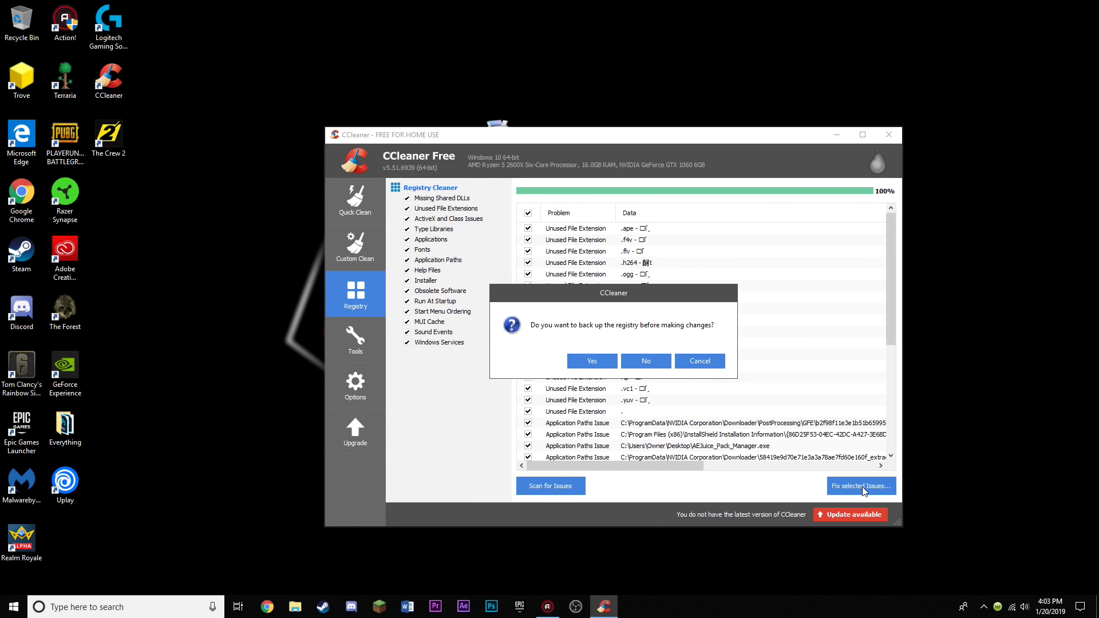
{"action": "left_click", "coordinate": [639, 361]}
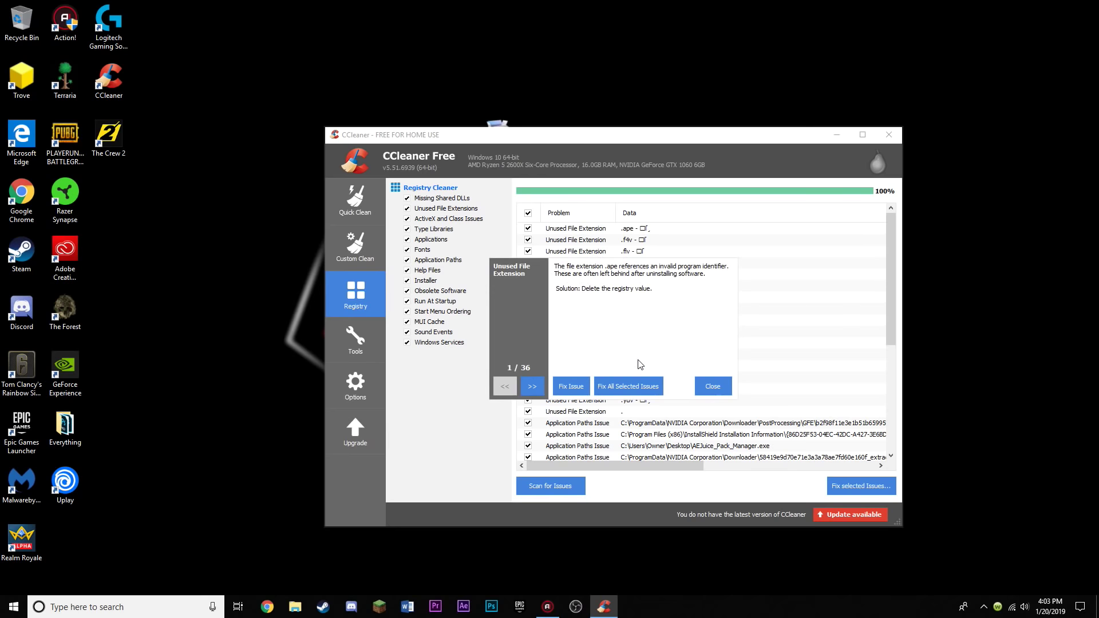
{"action": "left_click", "coordinate": [627, 387]}
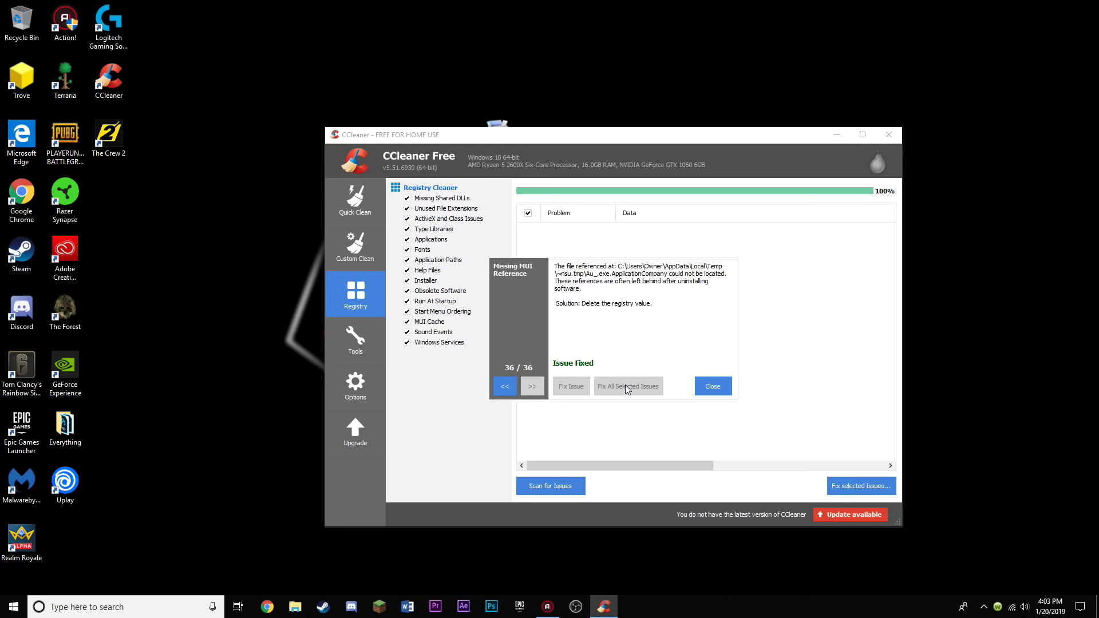
{"action": "left_click", "coordinate": [724, 387]}
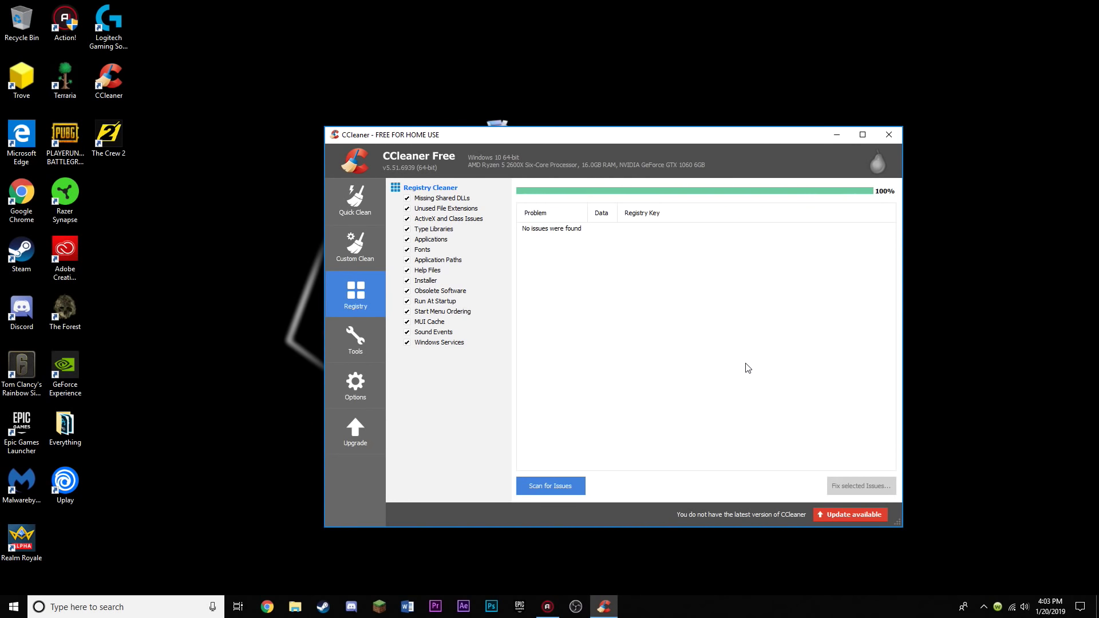
{"action": "left_click", "coordinate": [889, 135]}
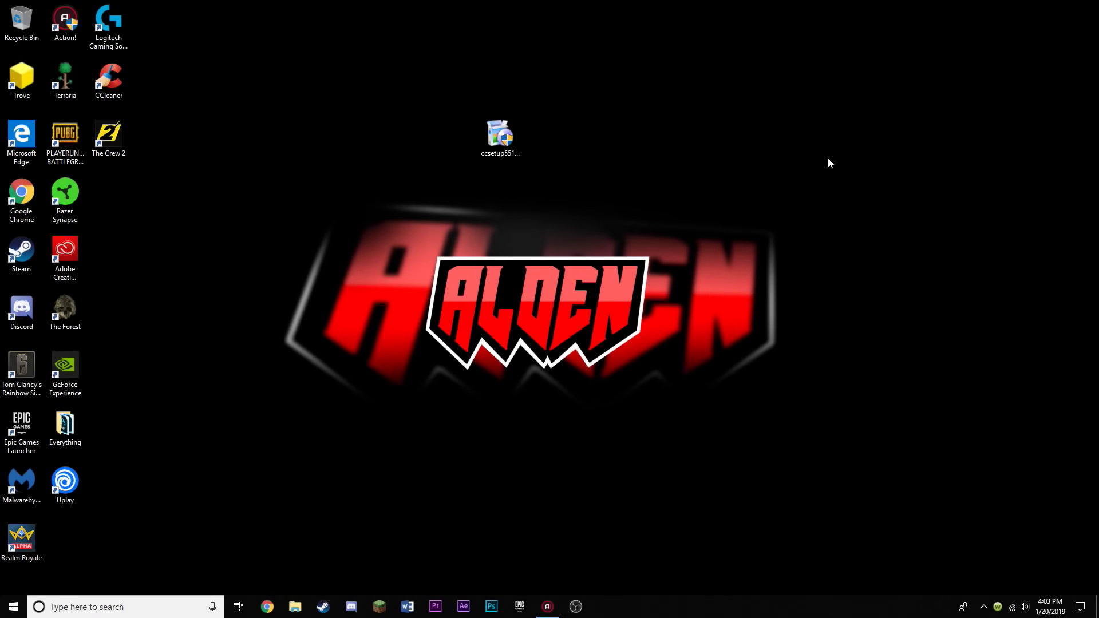
Open the Performance Options from the advanced system settings in This PC's properties
{"action": "left_click", "coordinate": [126, 608]}
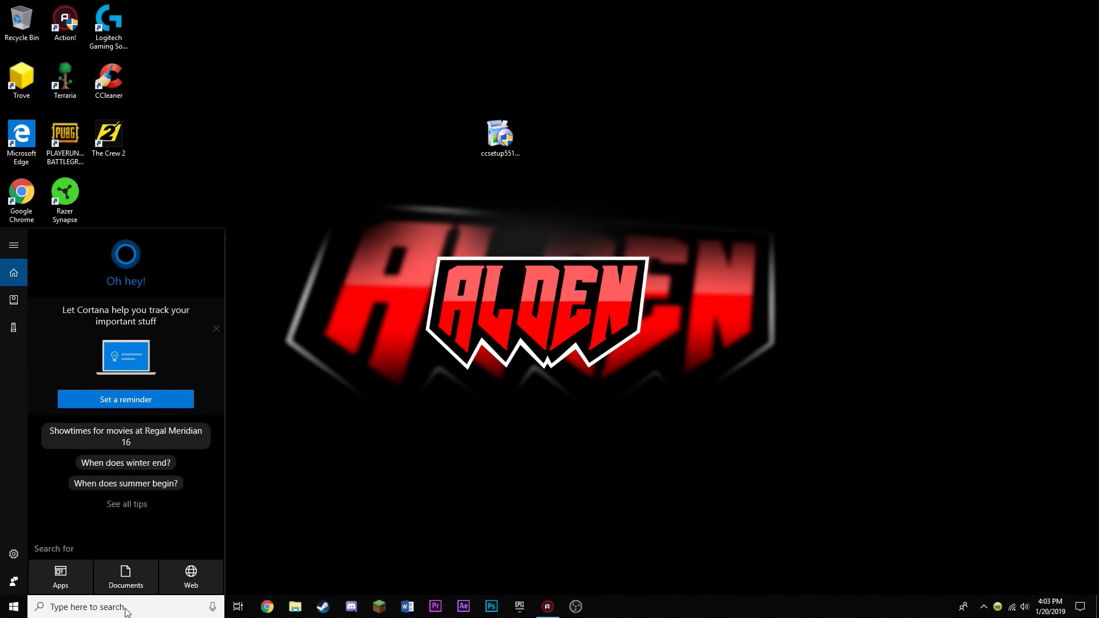
{"action": "type", "text": "This PC"}
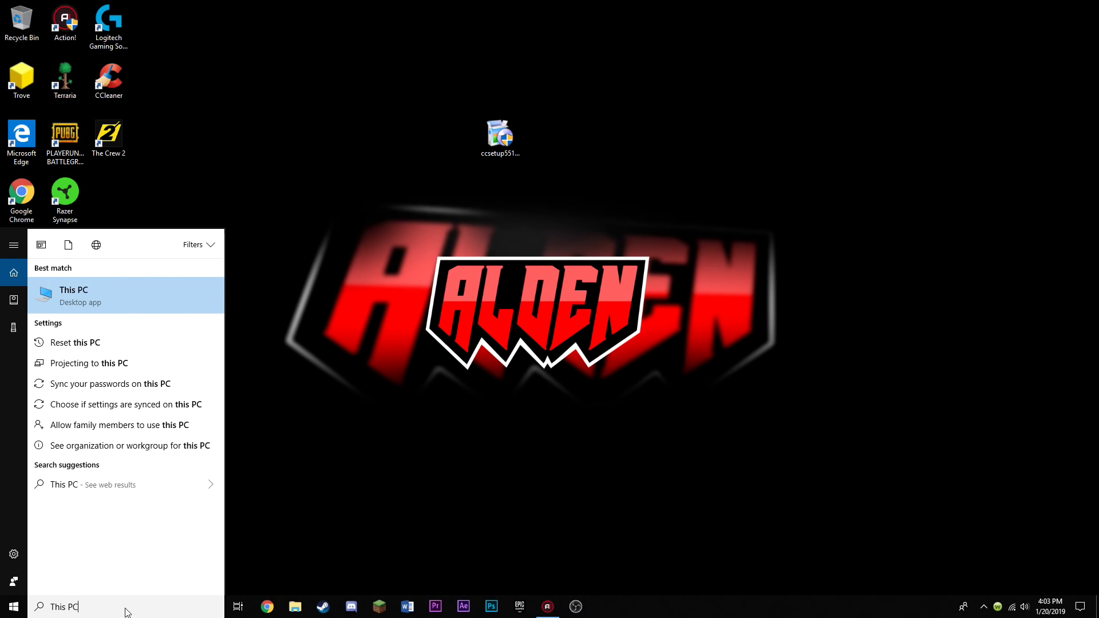
{"action": "right_click", "coordinate": [101, 291]}
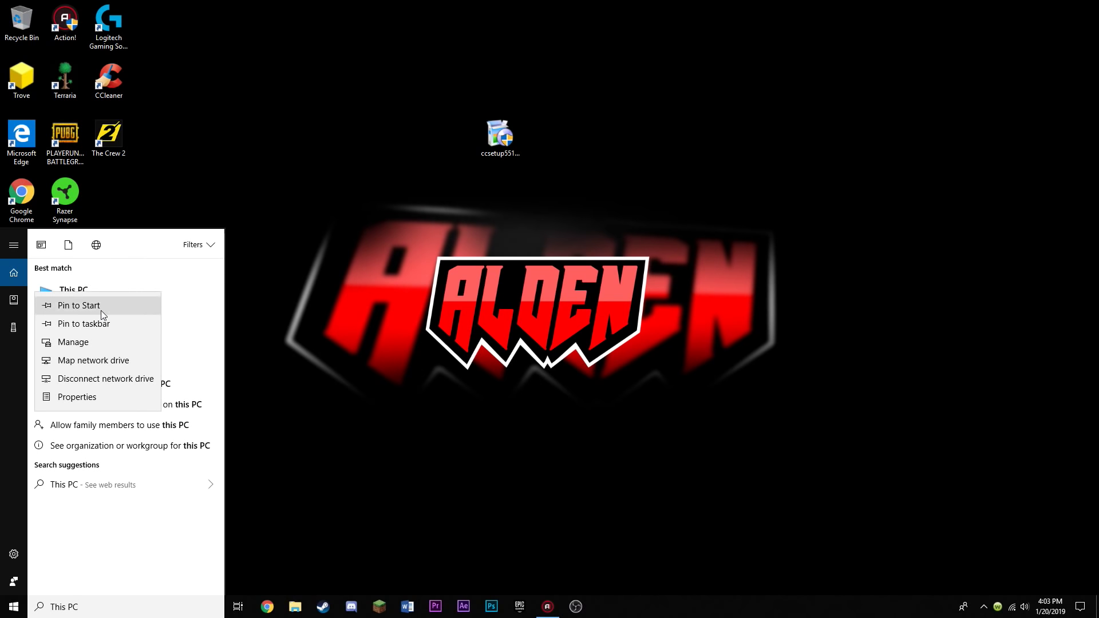
{"action": "left_click", "coordinate": [75, 398]}
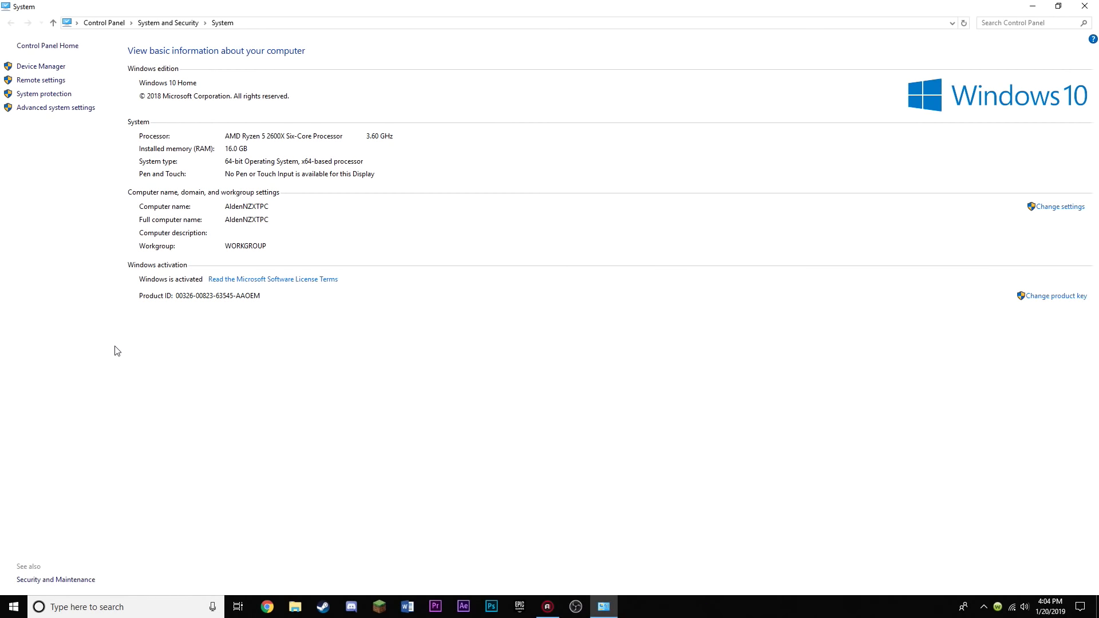
{"action": "left_click", "coordinate": [70, 108]}
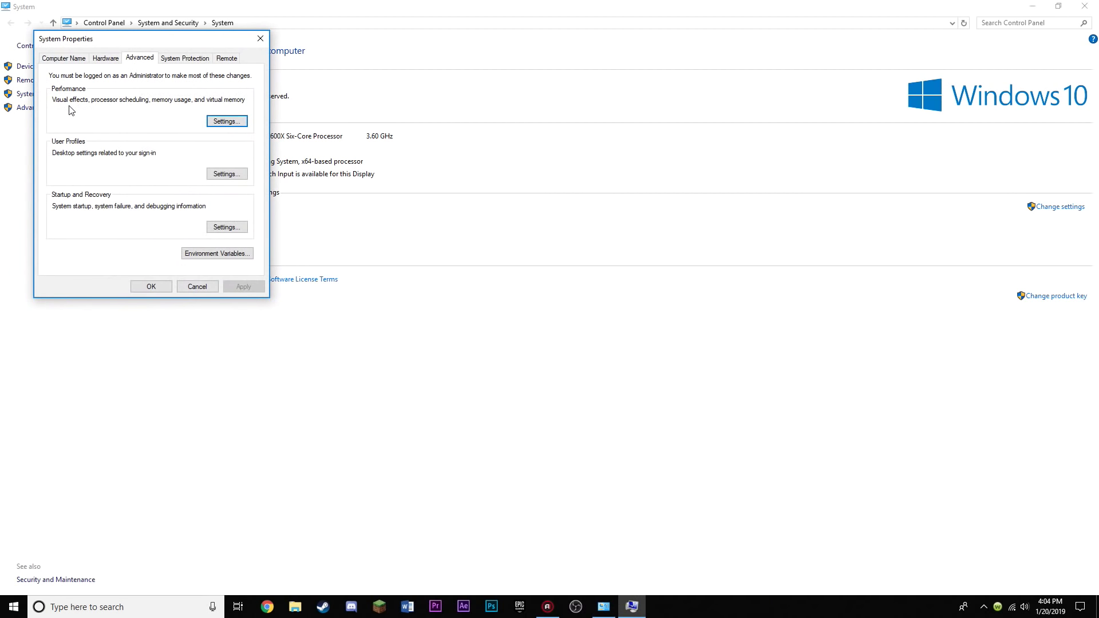
{"action": "left_click_drag", "start_coordinate": [157, 42], "coordinate": [532, 136]}
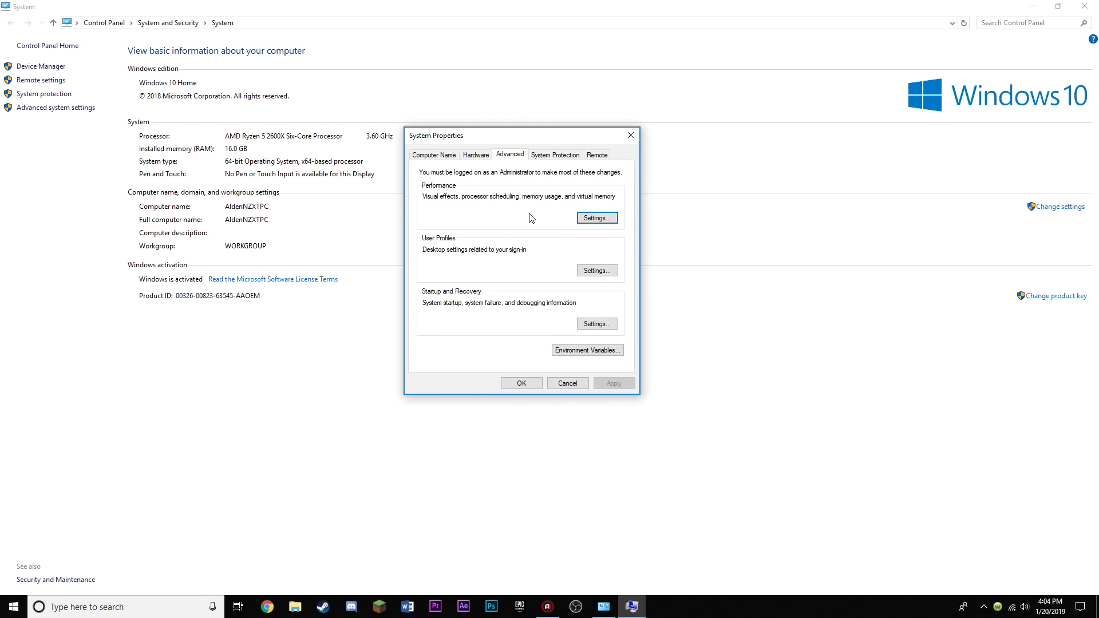
{"action": "left_click", "coordinate": [597, 219]}
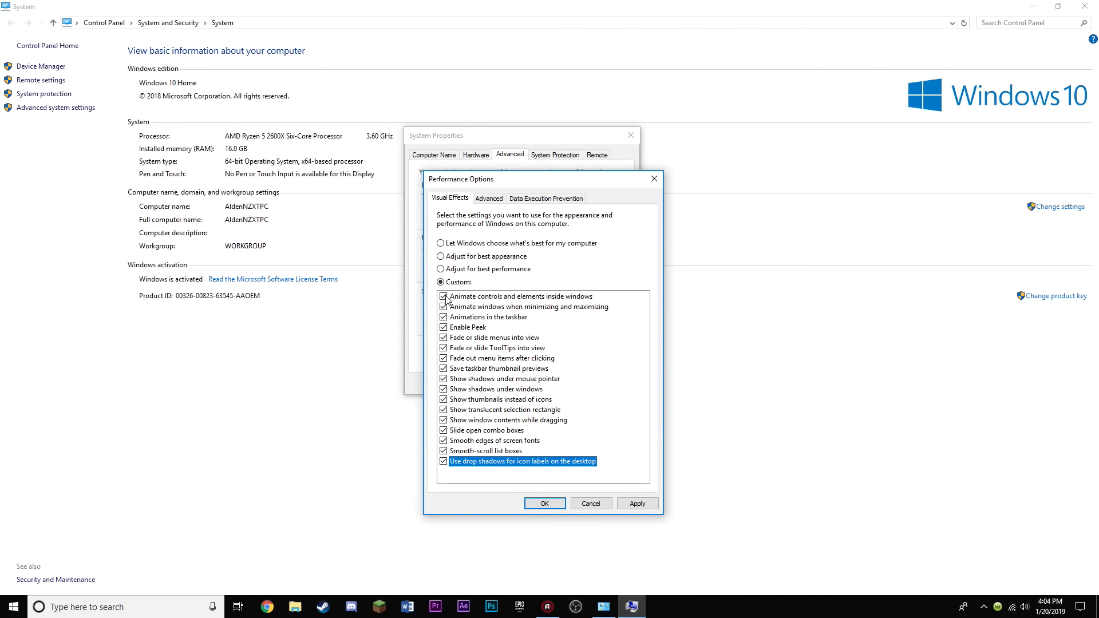
Disable every visual effect except showing thumbnails instead of icons and smoothing edges of screen fonts, and apply the performance changes
{"action": "left_click", "coordinate": [444, 297]}
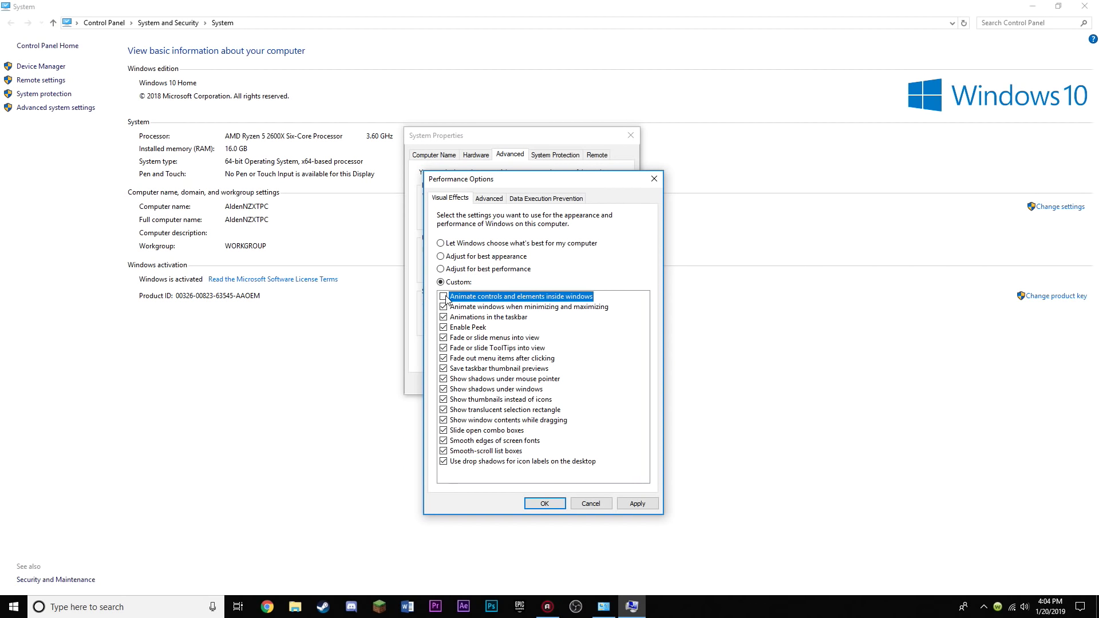
{"action": "left_click", "coordinate": [444, 307]}
{"action": "left_click", "coordinate": [444, 318]}
{"action": "left_click", "coordinate": [444, 328]}
{"action": "left_click", "coordinate": [444, 339]}
{"action": "left_click", "coordinate": [444, 349]}
{"action": "left_click", "coordinate": [445, 359]}
{"action": "left_click", "coordinate": [444, 369]}
{"action": "left_click", "coordinate": [445, 380]}
{"action": "left_click", "coordinate": [445, 390]}
{"action": "left_click", "coordinate": [445, 411]}
{"action": "left_click", "coordinate": [444, 420]}
{"action": "left_click", "coordinate": [444, 431]}
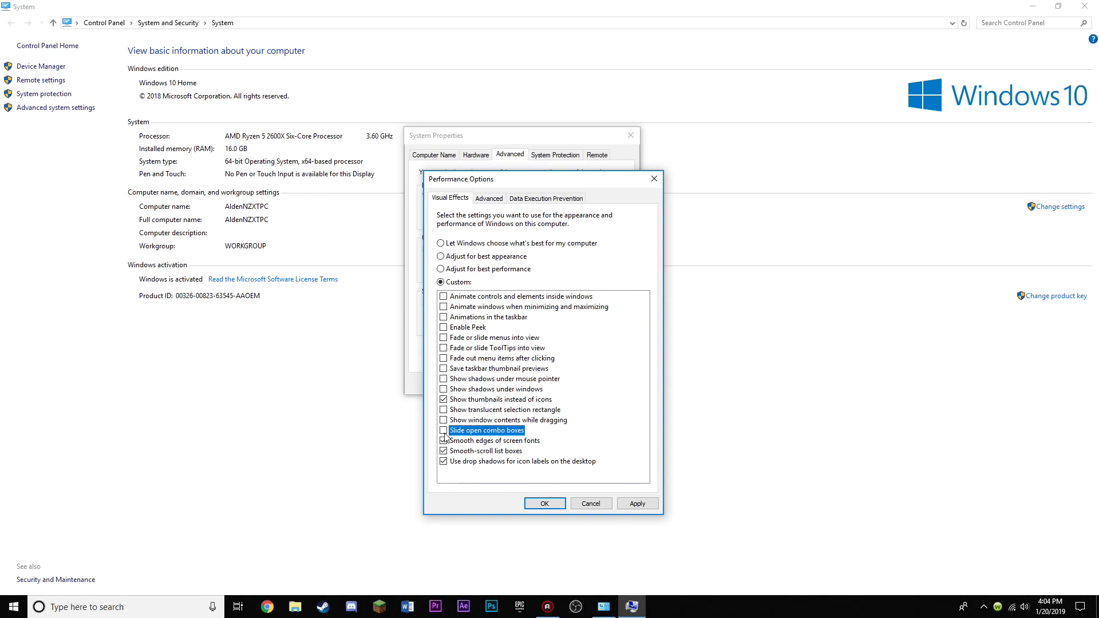
{"action": "left_click", "coordinate": [444, 452]}
{"action": "left_click", "coordinate": [444, 462]}
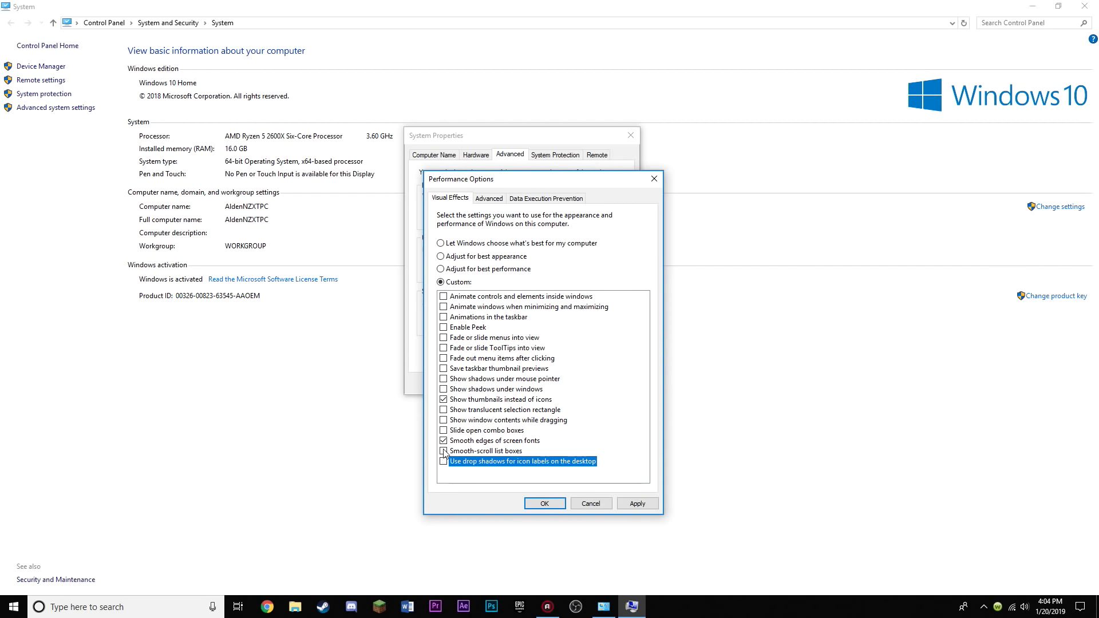
{"action": "left_click", "coordinate": [444, 445]}
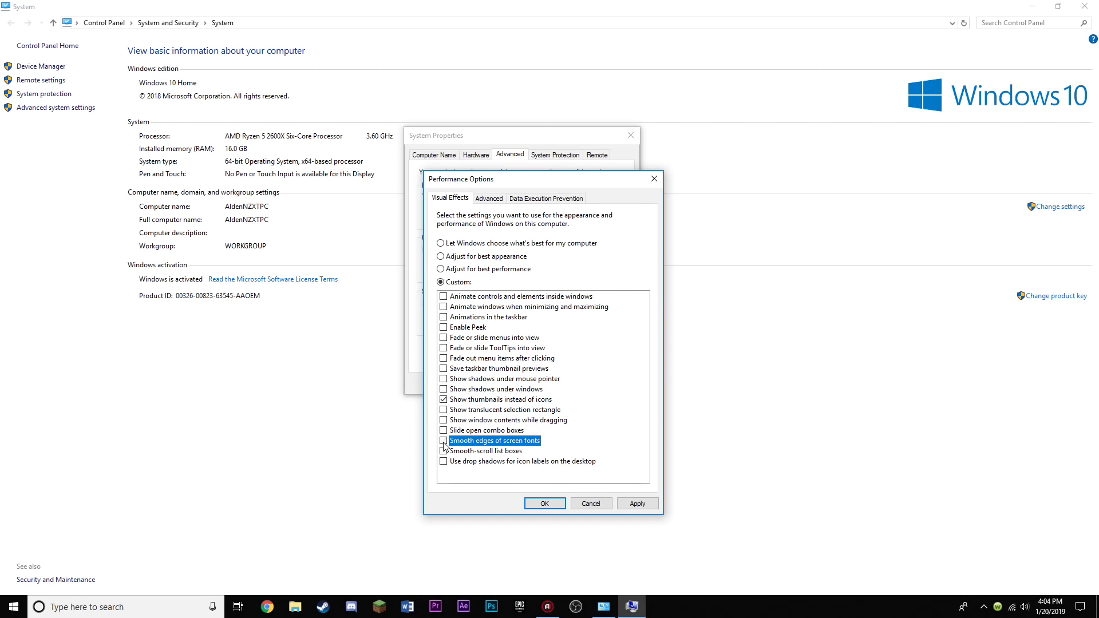
{"action": "left_click", "coordinate": [444, 443]}
{"action": "left_click", "coordinate": [493, 197]}
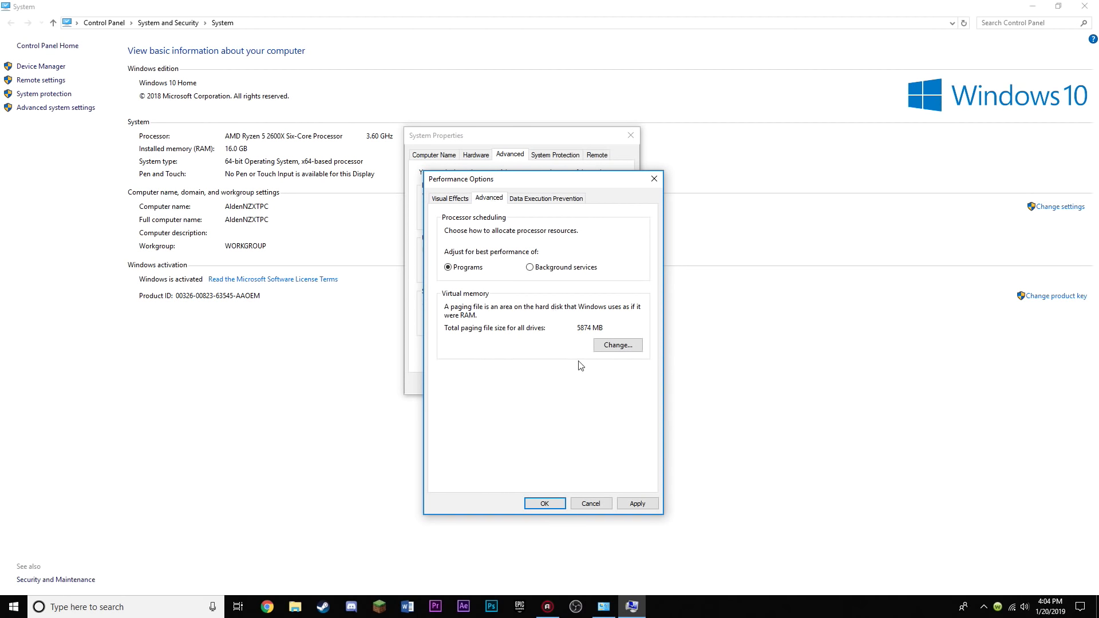
{"action": "left_click", "coordinate": [637, 503]}
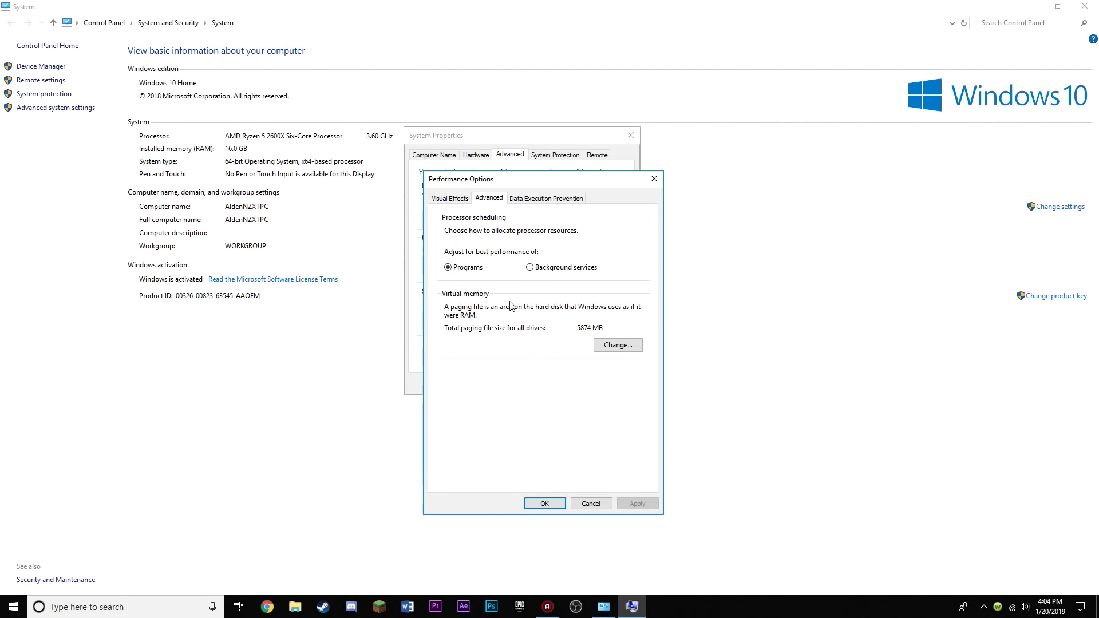
Set processor scheduling to Programs and give drive C: a custom paging file of 2937 MB initial and maximum size, without automatic management
{"action": "left_click", "coordinate": [463, 268]}
{"action": "left_click", "coordinate": [613, 355]}
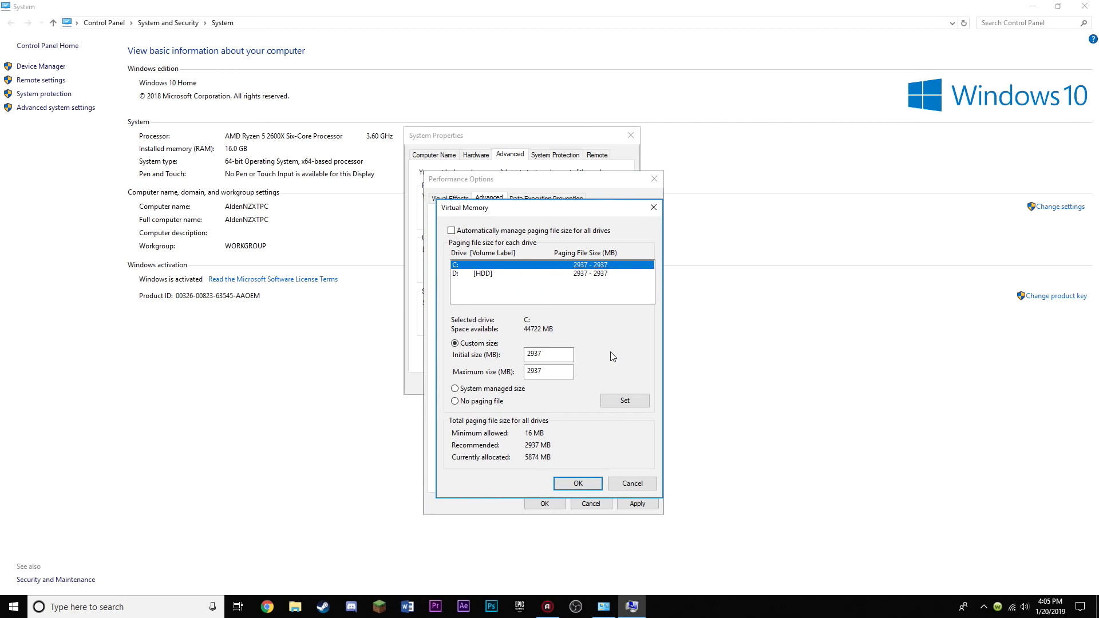
{"action": "left_click", "coordinate": [522, 230]}
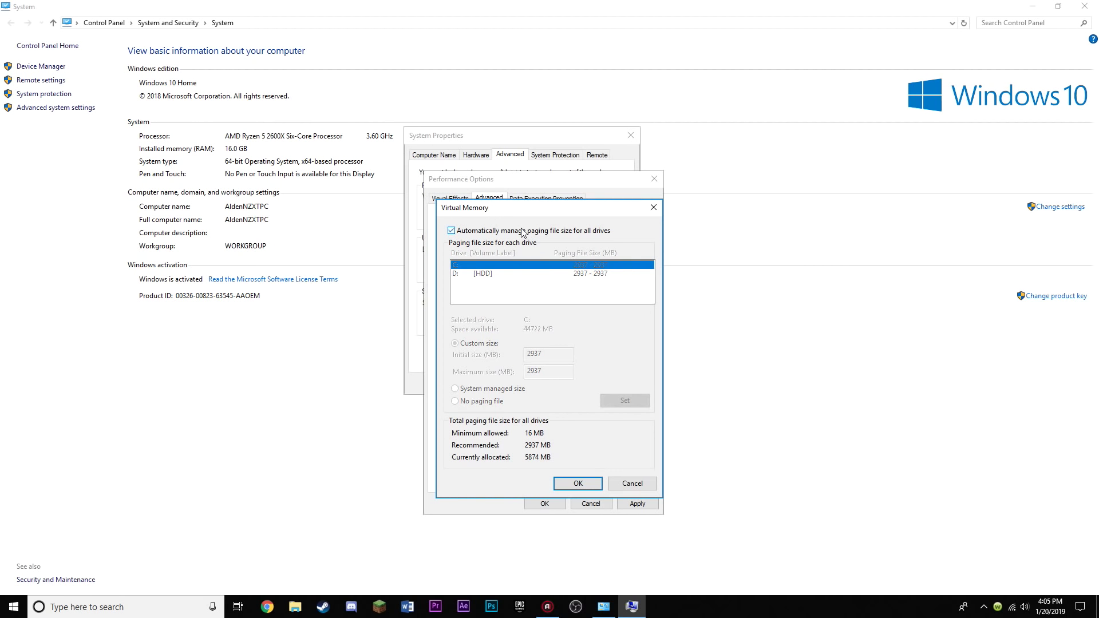
{"action": "left_click", "coordinate": [457, 232]}
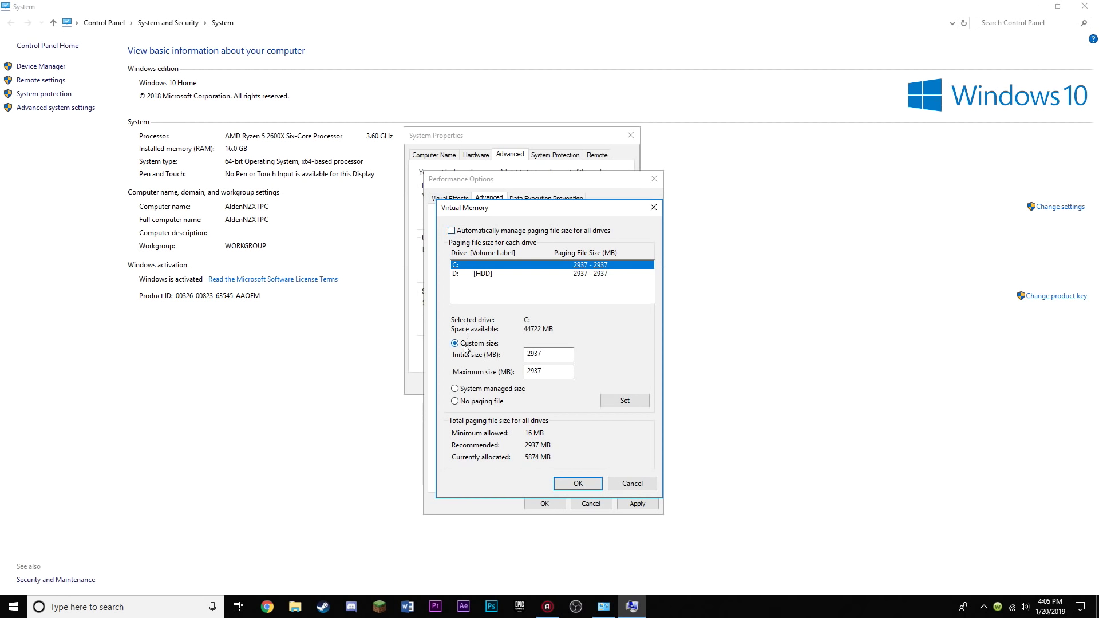
{"action": "left_click", "coordinate": [478, 275]}
{"action": "left_click", "coordinate": [477, 268]}
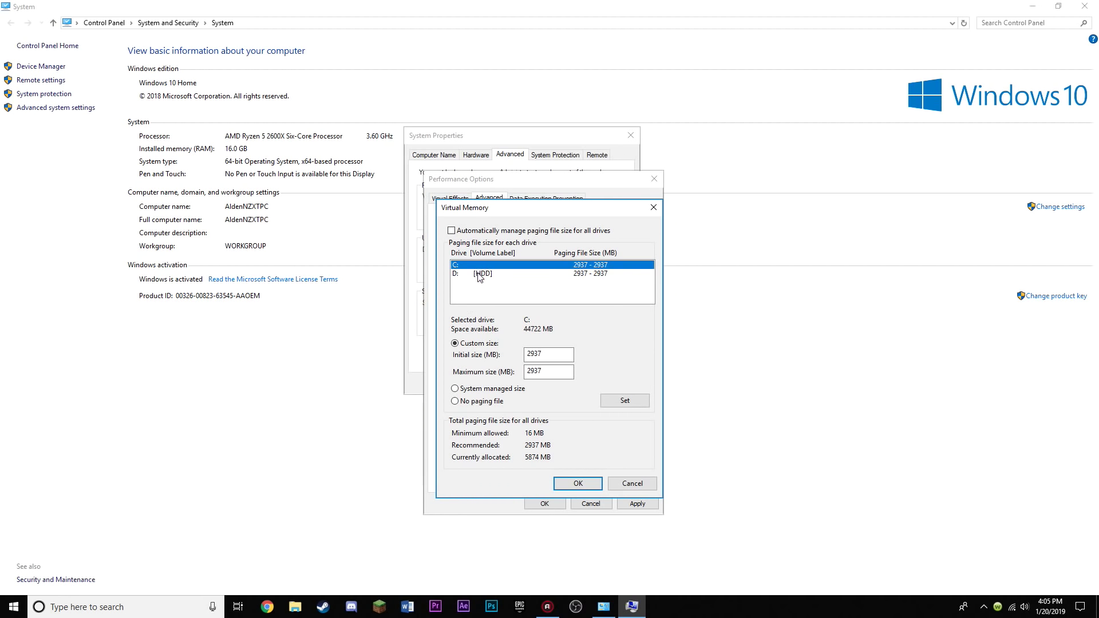
{"action": "double_click", "coordinate": [548, 355]}
{"action": "left_click_drag", "start_coordinate": [551, 371], "coordinate": [533, 368]}
{"action": "left_click", "coordinate": [553, 373]}
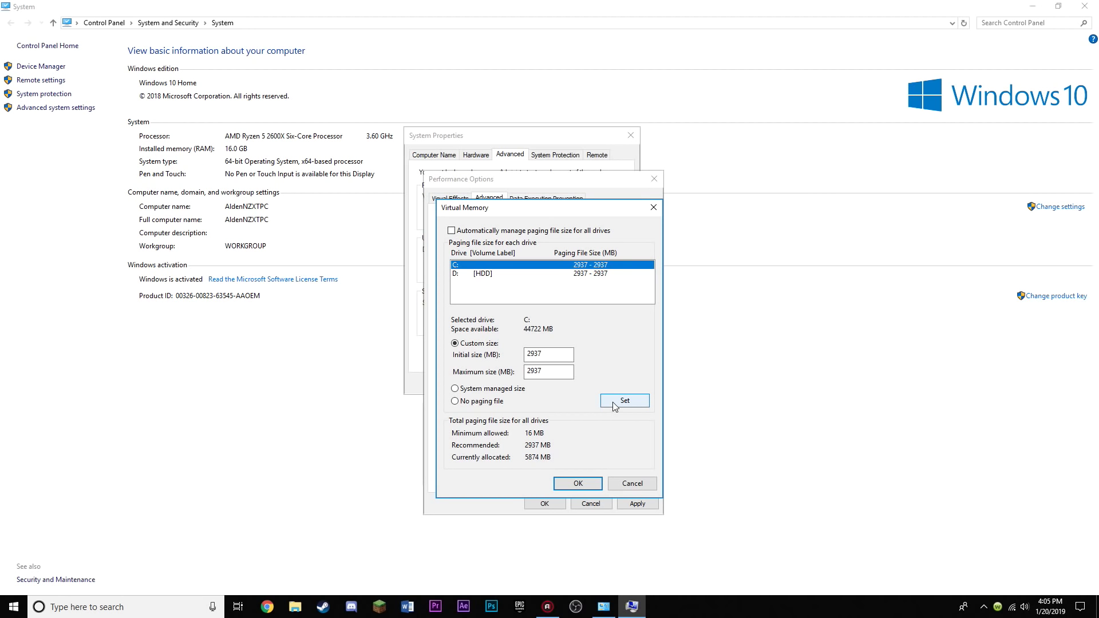
Set drive D: to a custom paging file of 2937 MB initial and maximum size, and confirm all the open system dialogs
{"action": "left_click", "coordinate": [489, 274]}
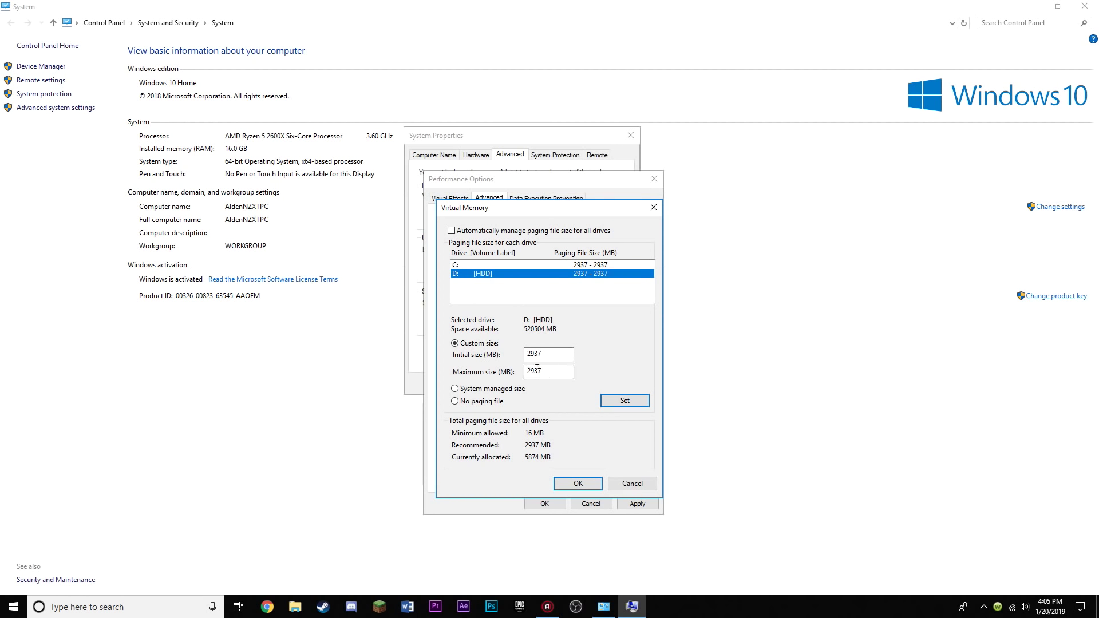
{"action": "left_click", "coordinate": [623, 399]}
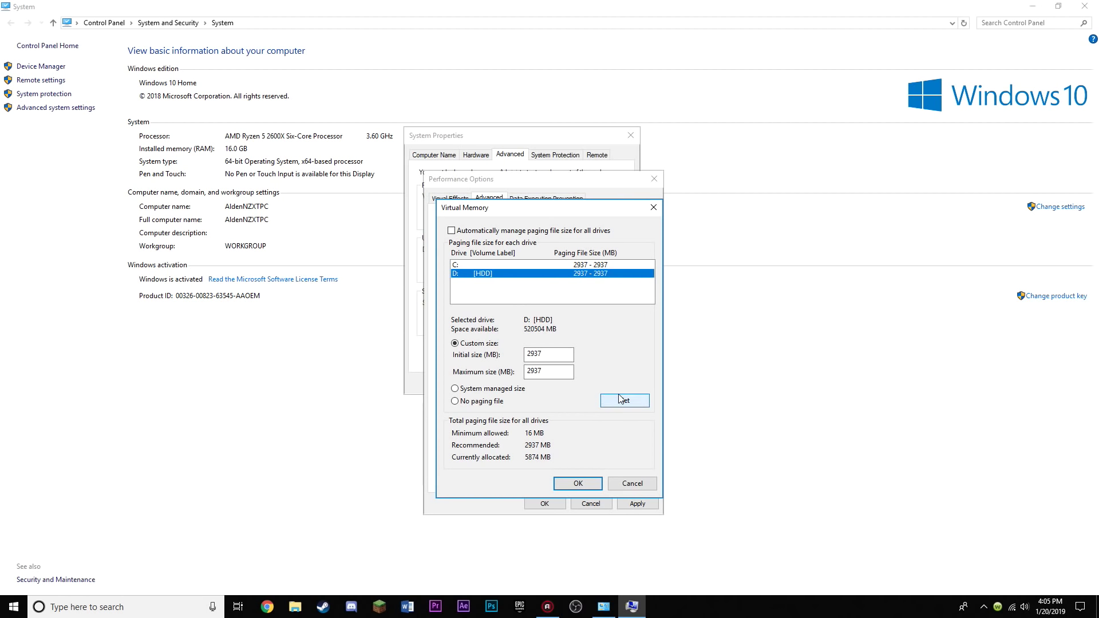
{"action": "left_click", "coordinate": [587, 487]}
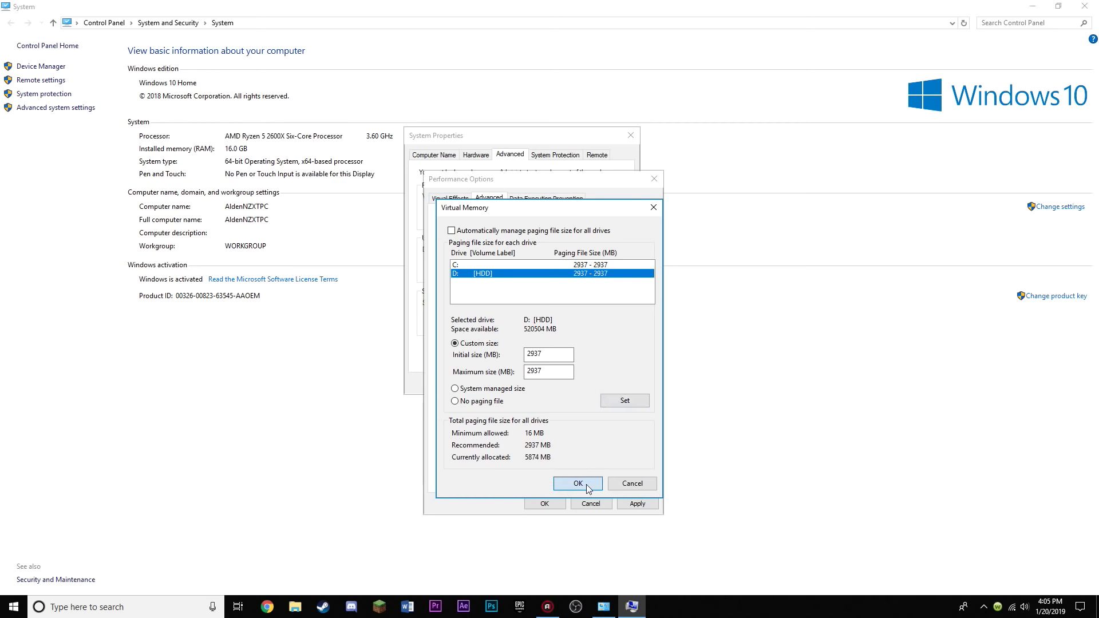
{"action": "left_click", "coordinate": [637, 504]}
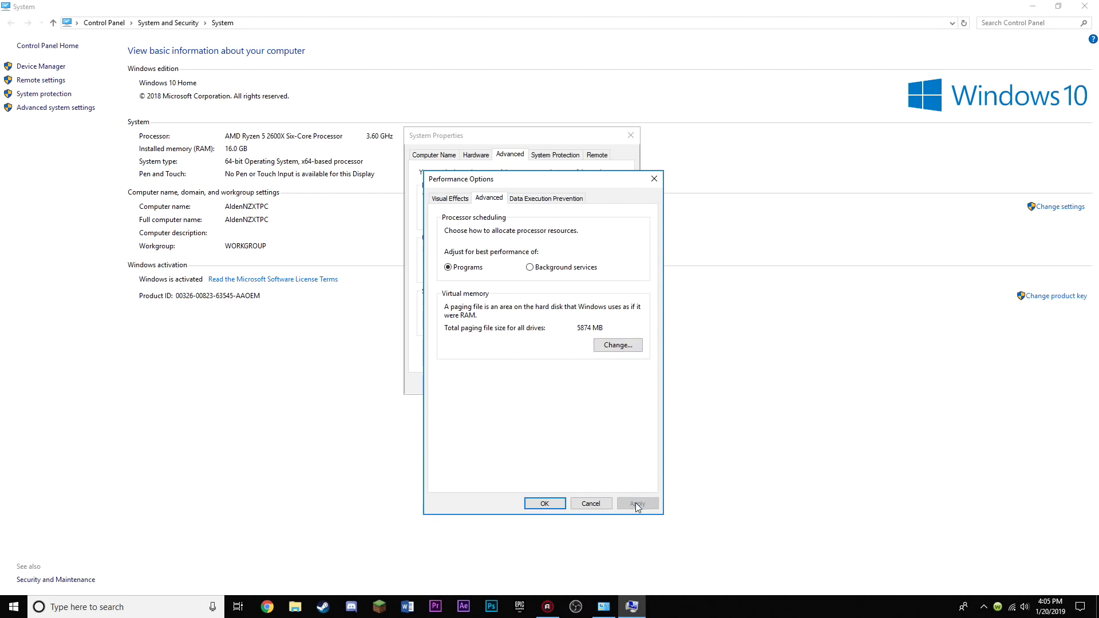
{"action": "left_click", "coordinate": [545, 503]}
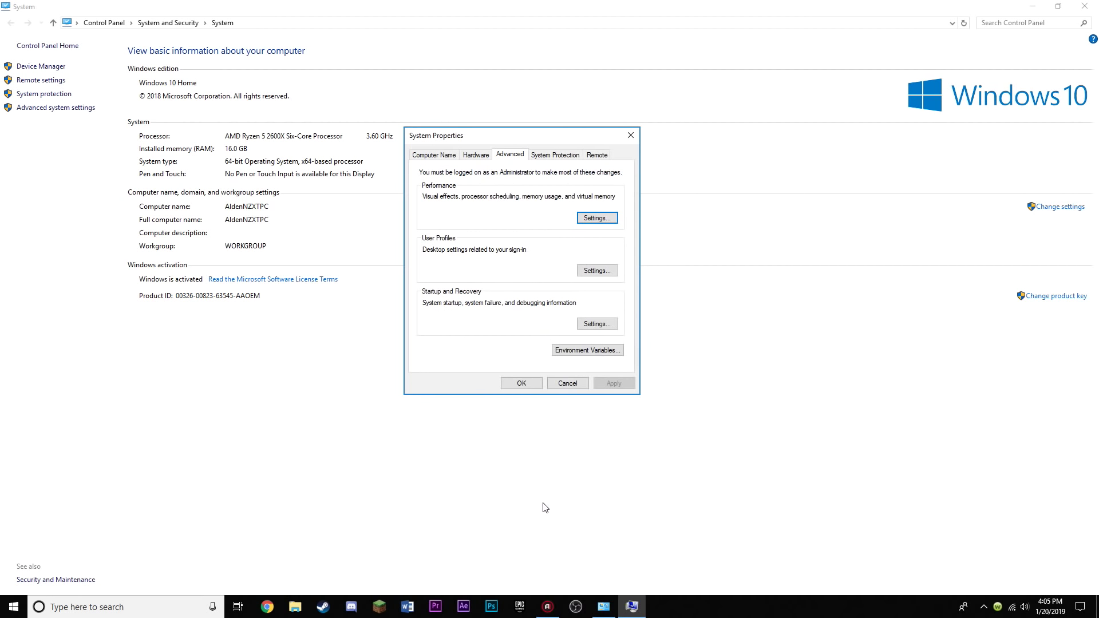
{"action": "left_click", "coordinate": [522, 383]}
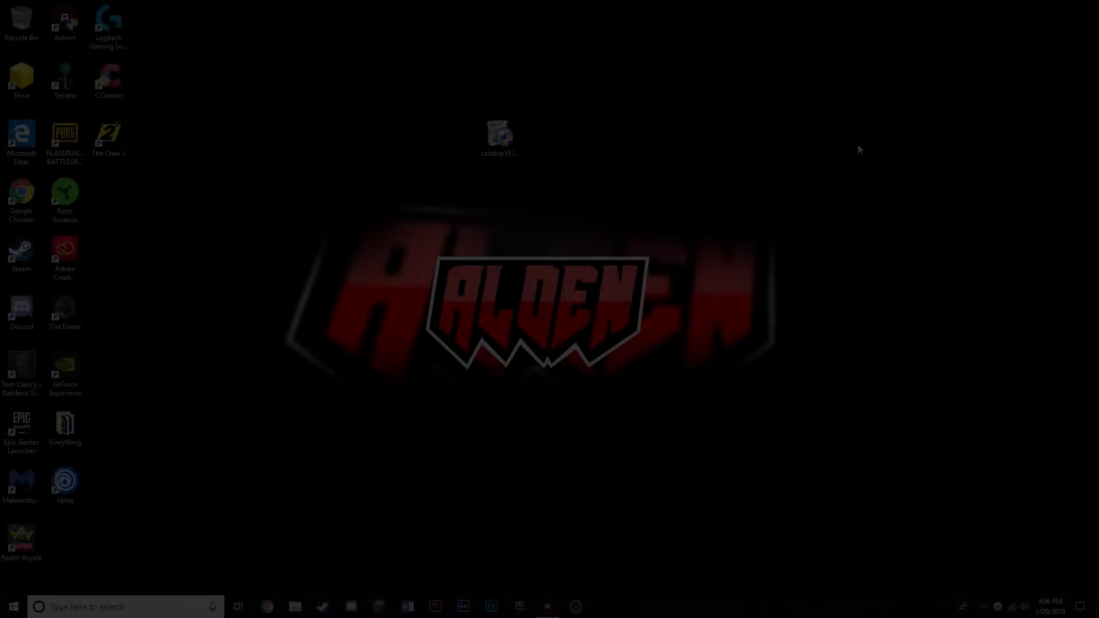
Find the power plan editor with a search for "power", shrink its window and go up to the Power Options plan list
{"action": "left_click", "coordinate": [144, 600]}
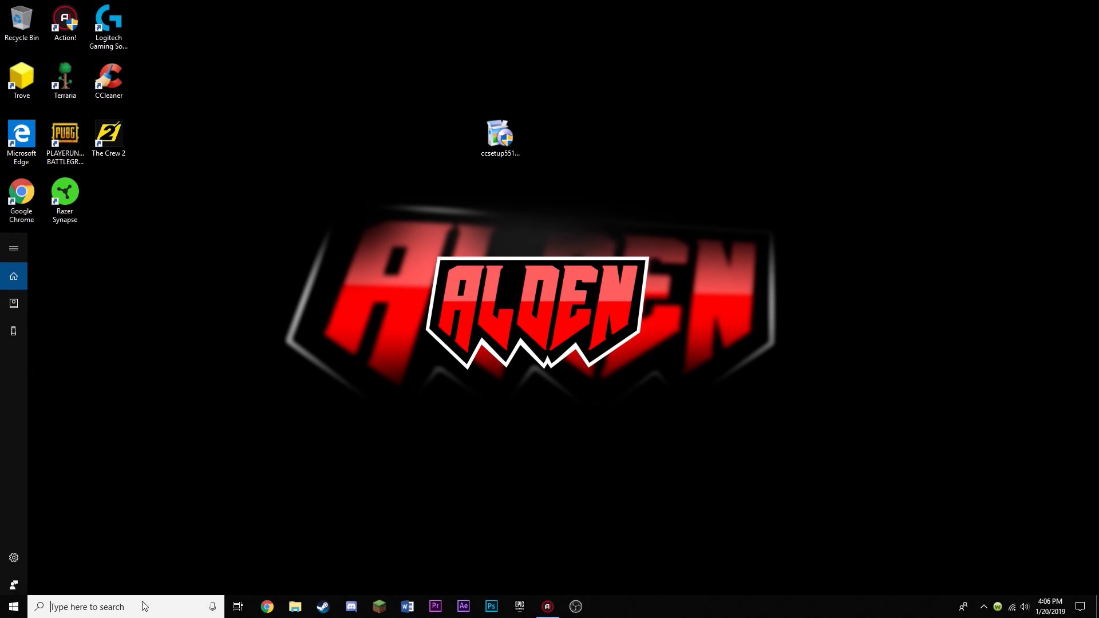
{"action": "type", "text": "power"}
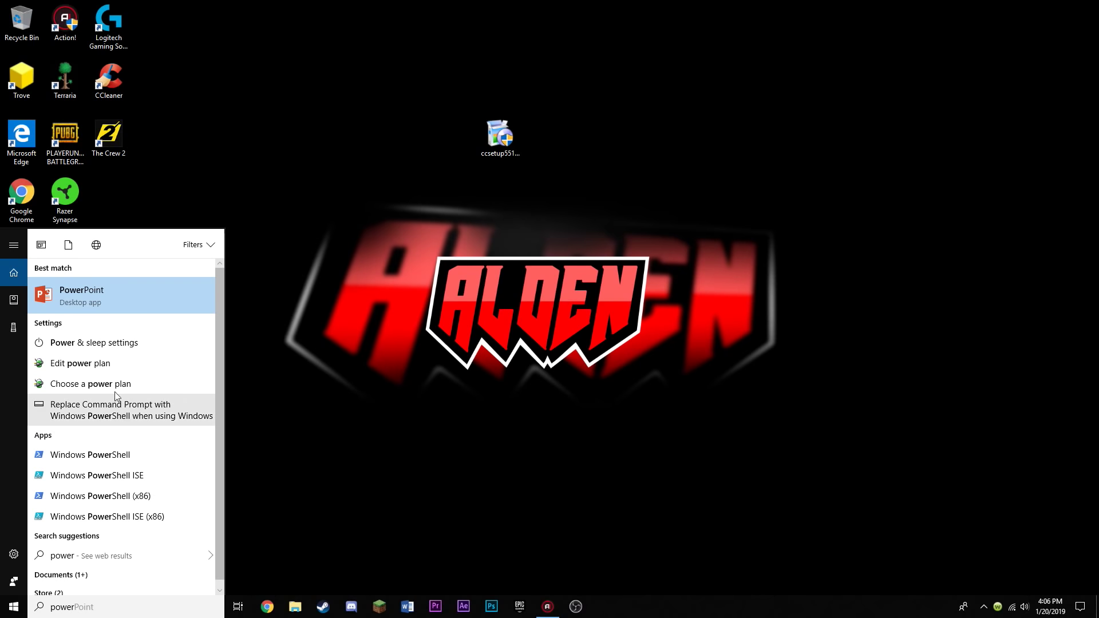
{"action": "left_click", "coordinate": [90, 364]}
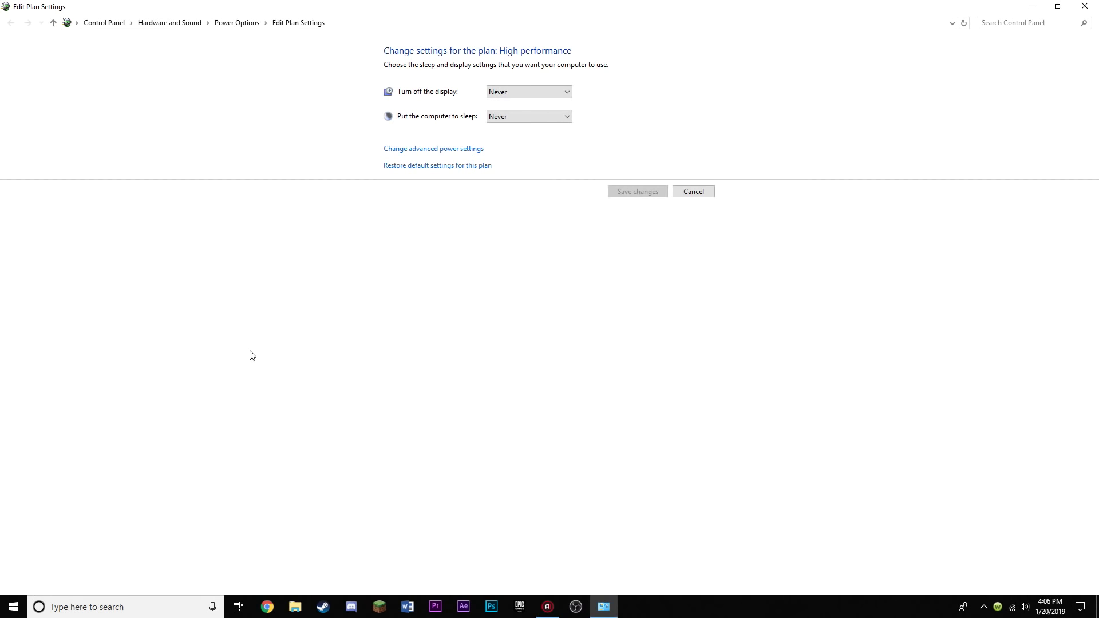
{"action": "left_click", "coordinate": [1061, 6]}
{"action": "left_click_drag", "start_coordinate": [775, 141], "coordinate": [673, 127]}
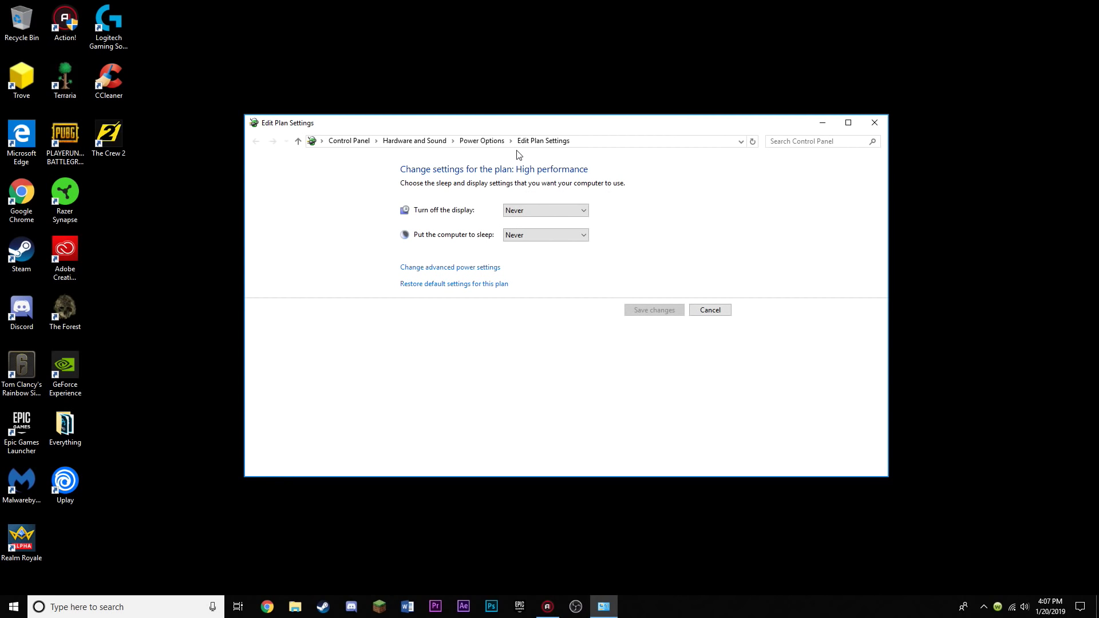
{"action": "left_click", "coordinate": [484, 141]}
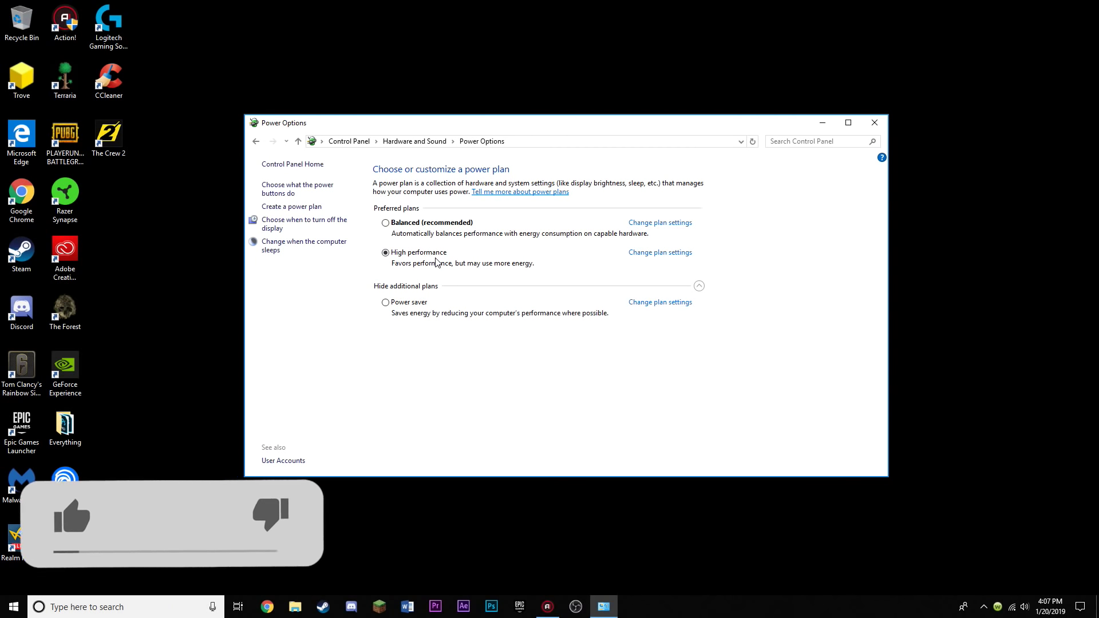
Open the High performance plan's settings and choose Never for turning off the display and putting the computer to sleep
{"action": "left_click", "coordinate": [674, 254]}
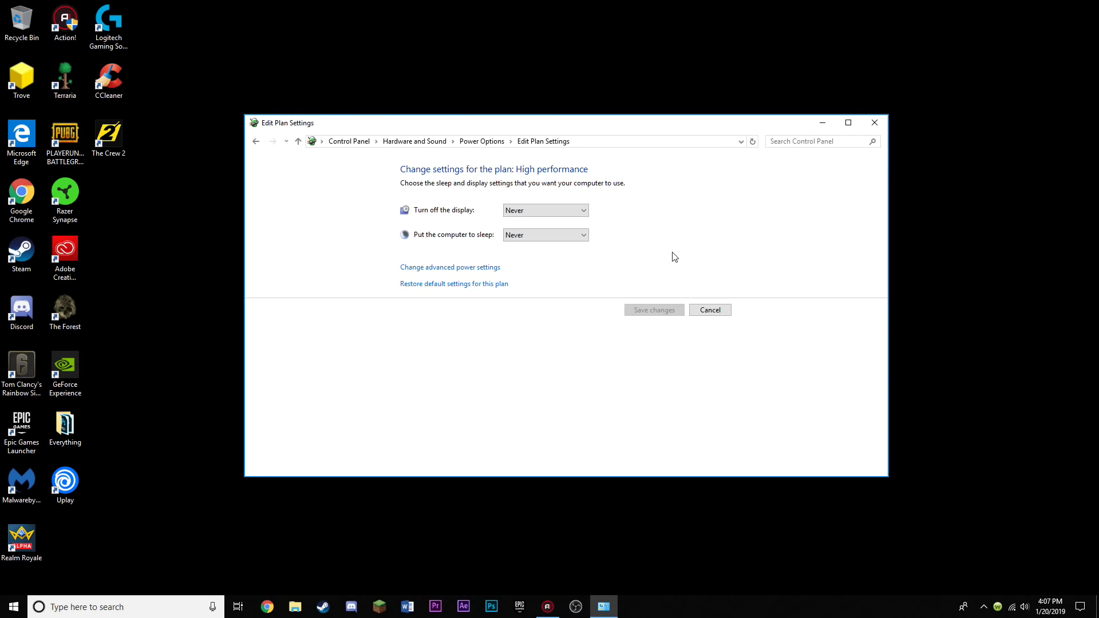
{"action": "left_click", "coordinate": [549, 211]}
{"action": "left_click", "coordinate": [547, 212]}
{"action": "left_click", "coordinate": [541, 235]}
{"action": "left_click", "coordinate": [538, 238]}
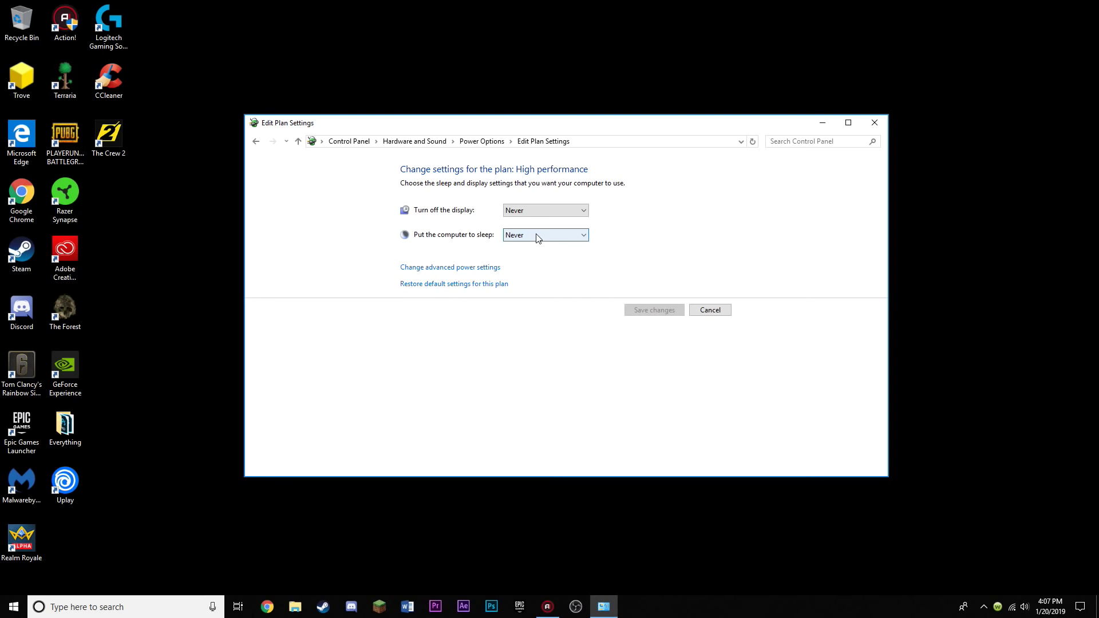
Open the High performance plan's advanced power settings and set the hard disk's turn-off time to 0 minutes
{"action": "left_click", "coordinate": [478, 269]}
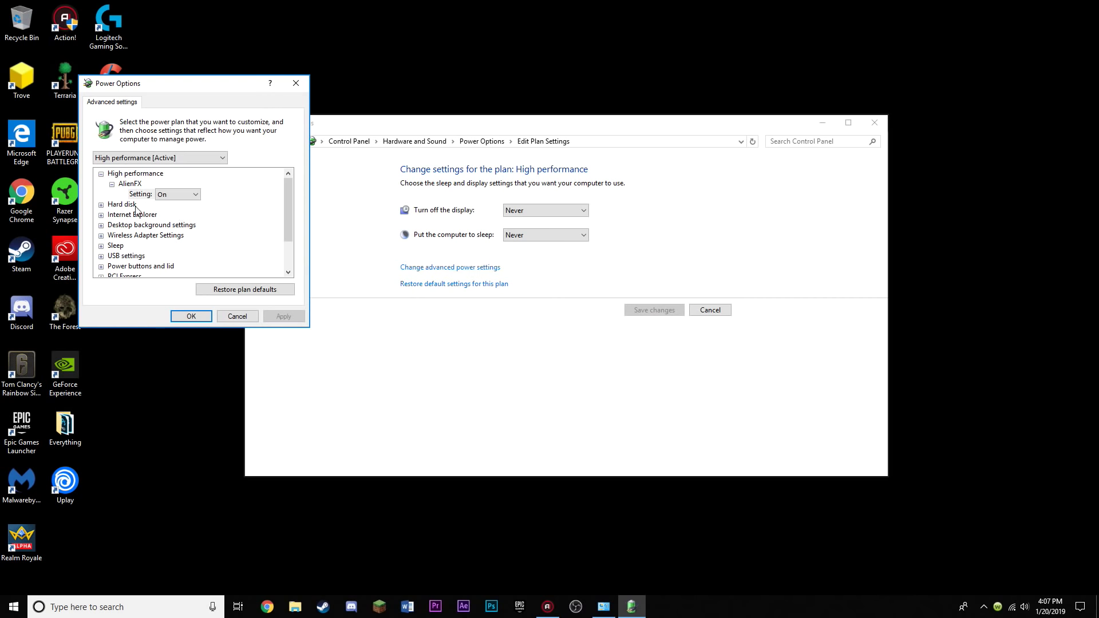
{"action": "left_click", "coordinate": [100, 205]}
{"action": "left_click", "coordinate": [101, 174]}
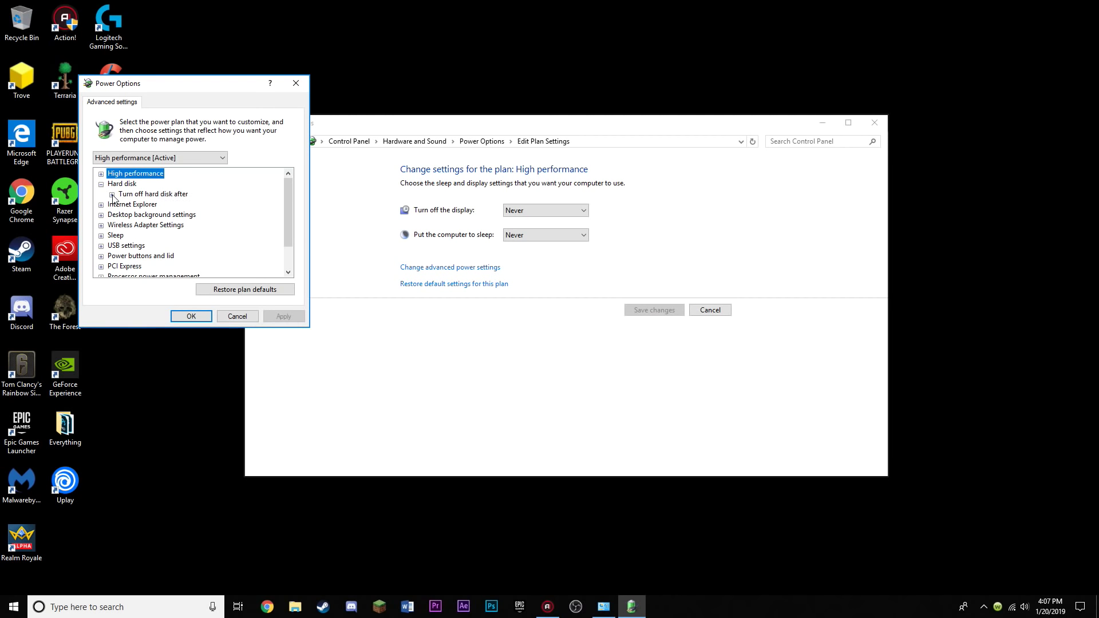
{"action": "left_click", "coordinate": [112, 195]}
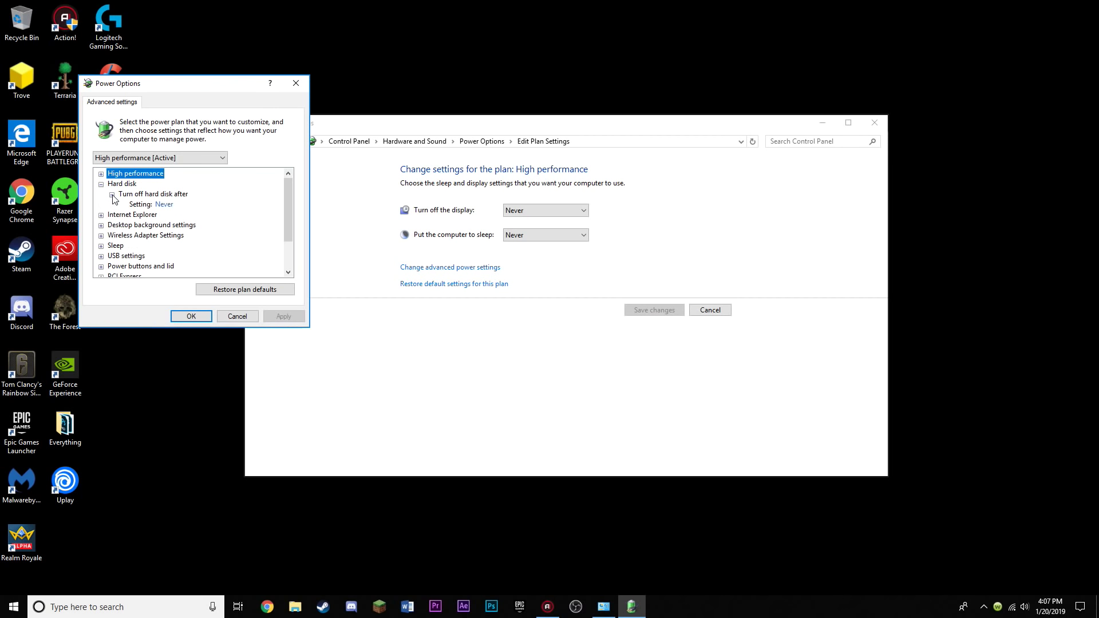
{"action": "left_click", "coordinate": [164, 205]}
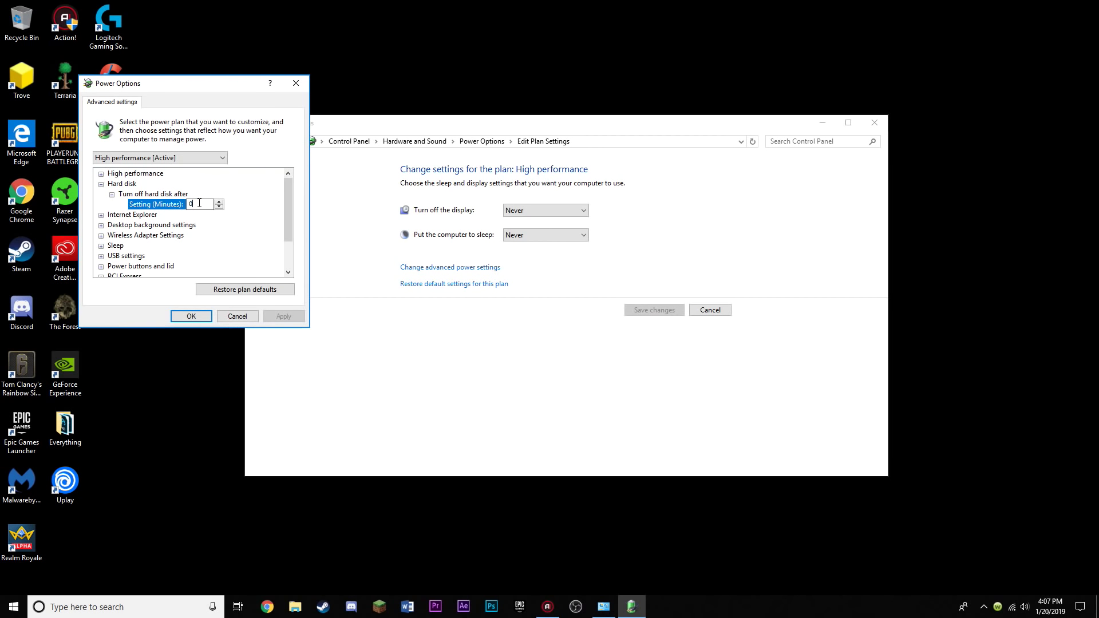
{"action": "type", "text": "0"}
{"action": "left_click", "coordinate": [101, 184]}
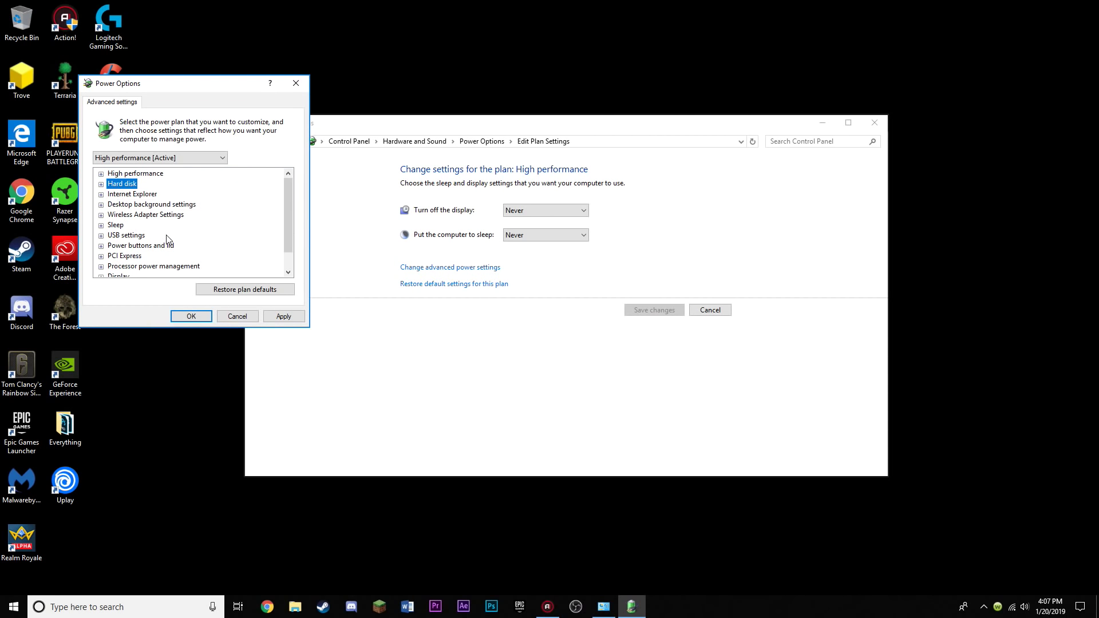
Set Link State Power Management under PCI Express to Off
{"action": "scroll", "coordinate": [104, 236], "scroll_direction": "down", "scroll_amount": 1}
{"action": "left_click", "coordinate": [101, 236]}
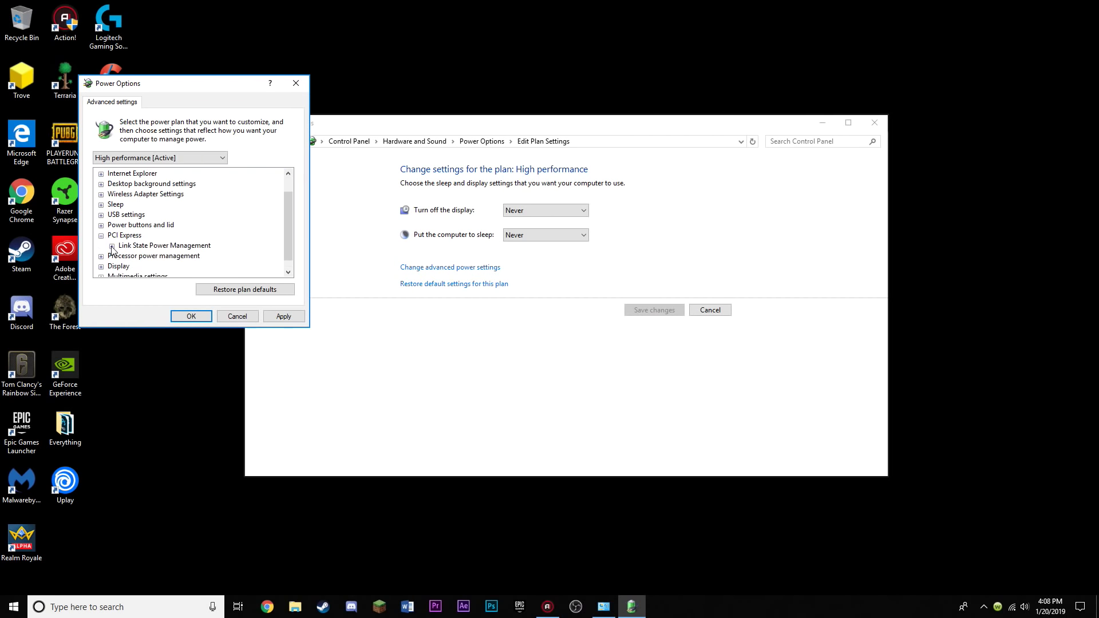
{"action": "left_click", "coordinate": [112, 247]}
{"action": "left_click", "coordinate": [162, 256]}
{"action": "left_click", "coordinate": [166, 257]}
{"action": "left_click", "coordinate": [170, 270]}
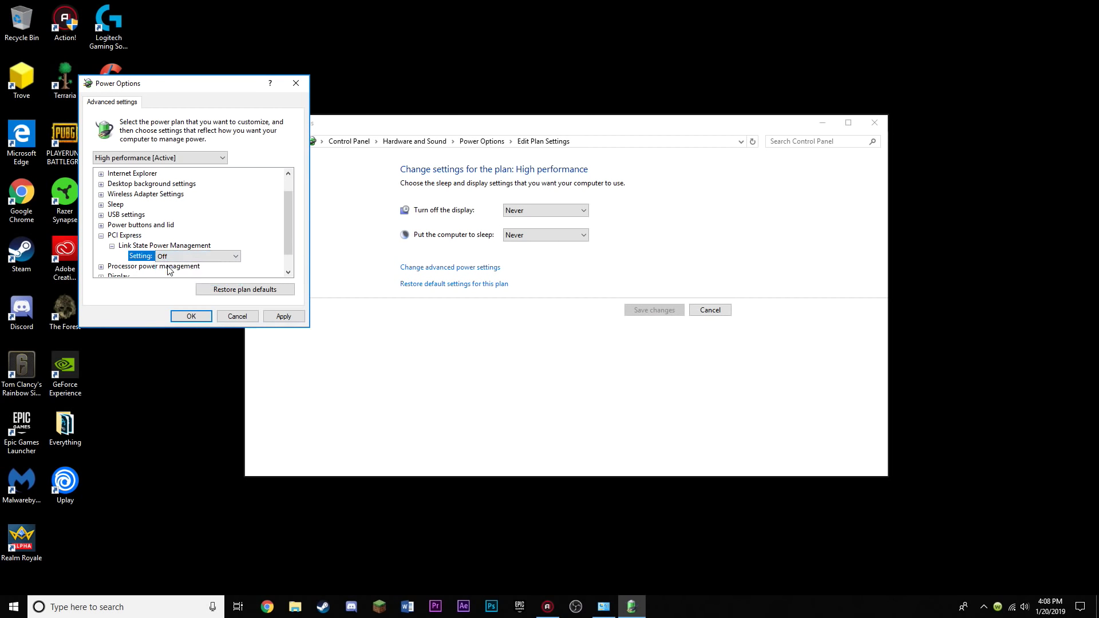
{"action": "left_click", "coordinate": [101, 236]}
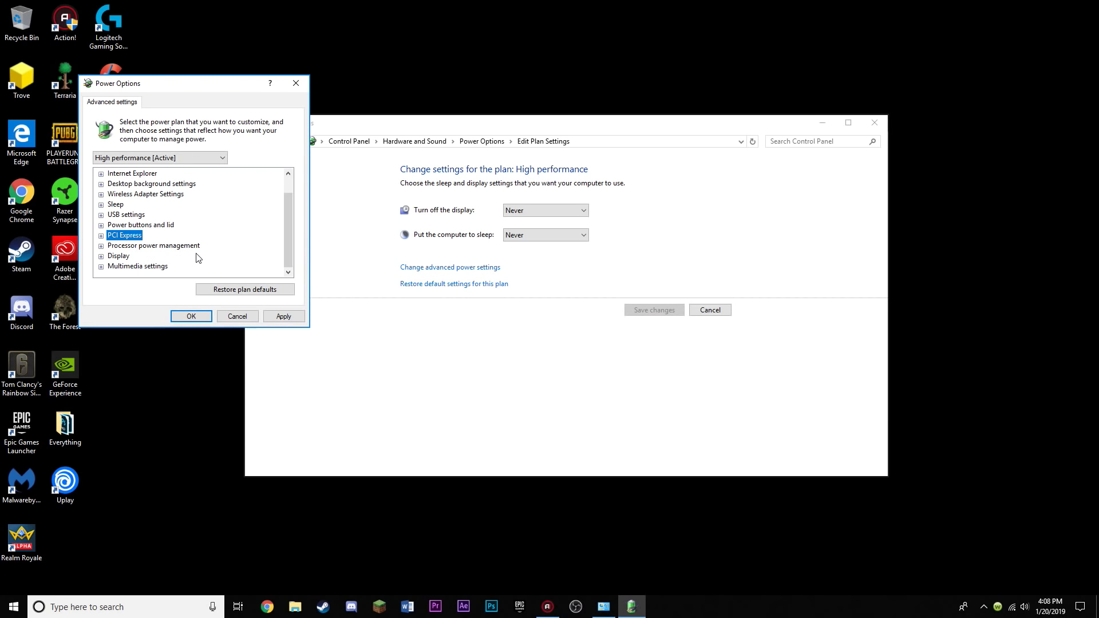
Set the minimum and maximum processor state to 100% under Processor power management and confirm the advanced power settings
{"action": "left_click", "coordinate": [101, 247]}
{"action": "left_click", "coordinate": [112, 246]}
{"action": "scroll", "coordinate": [114, 246], "scroll_direction": "down", "scroll_amount": 1}
{"action": "left_click", "coordinate": [112, 246]}
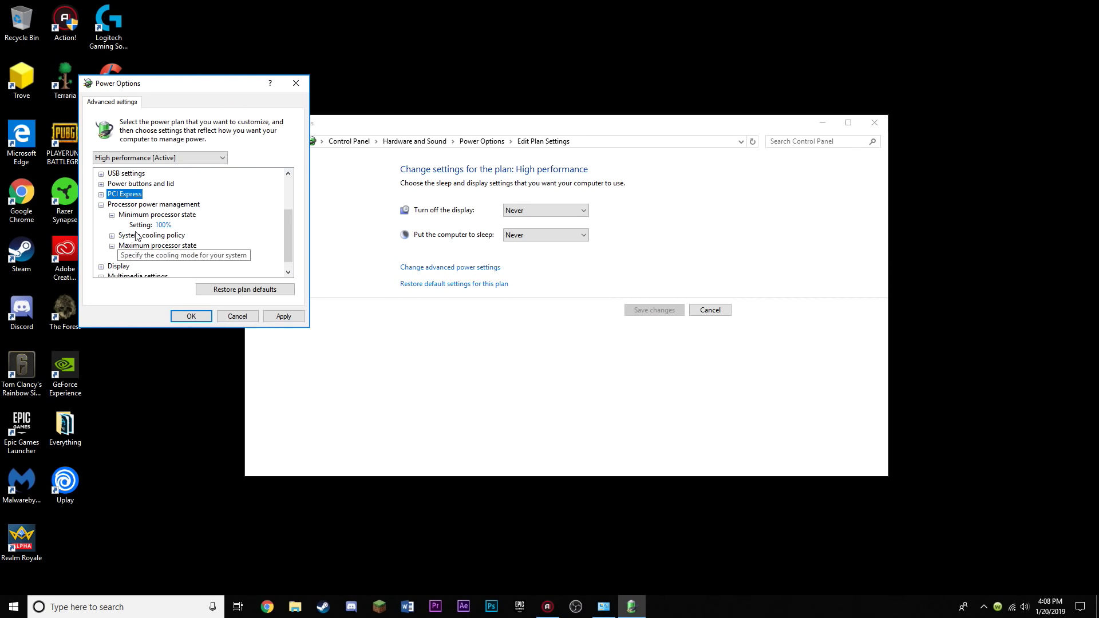
{"action": "left_click", "coordinate": [163, 225]}
{"action": "left_click_drag", "start_coordinate": [189, 225], "coordinate": [166, 227]}
{"action": "left_click", "coordinate": [183, 225]}
{"action": "left_click", "coordinate": [163, 256]}
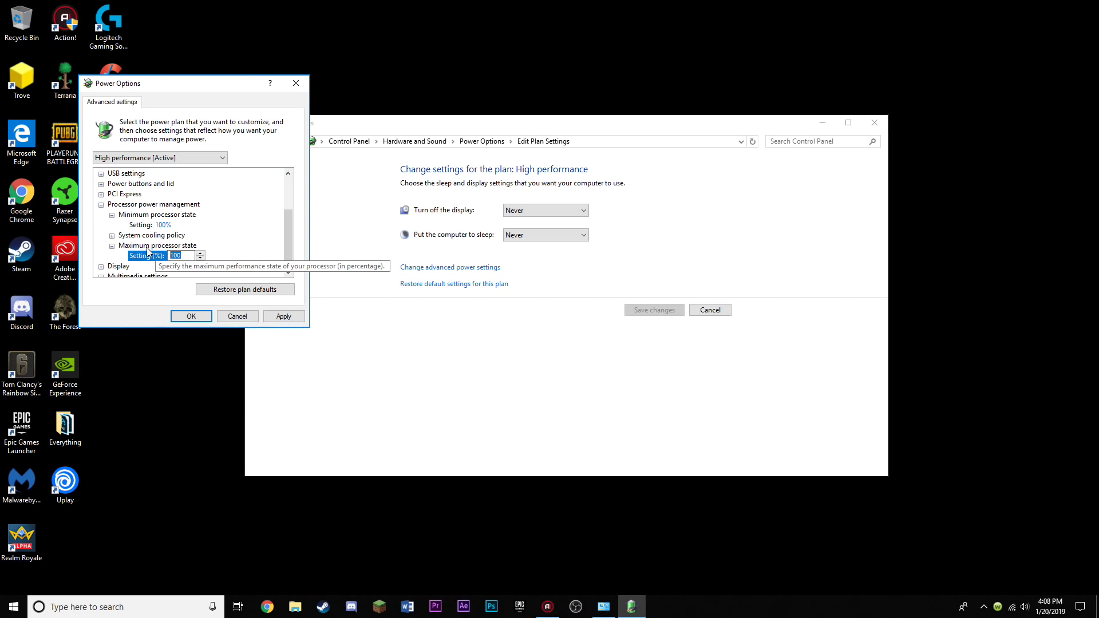
{"action": "left_click", "coordinate": [101, 205]}
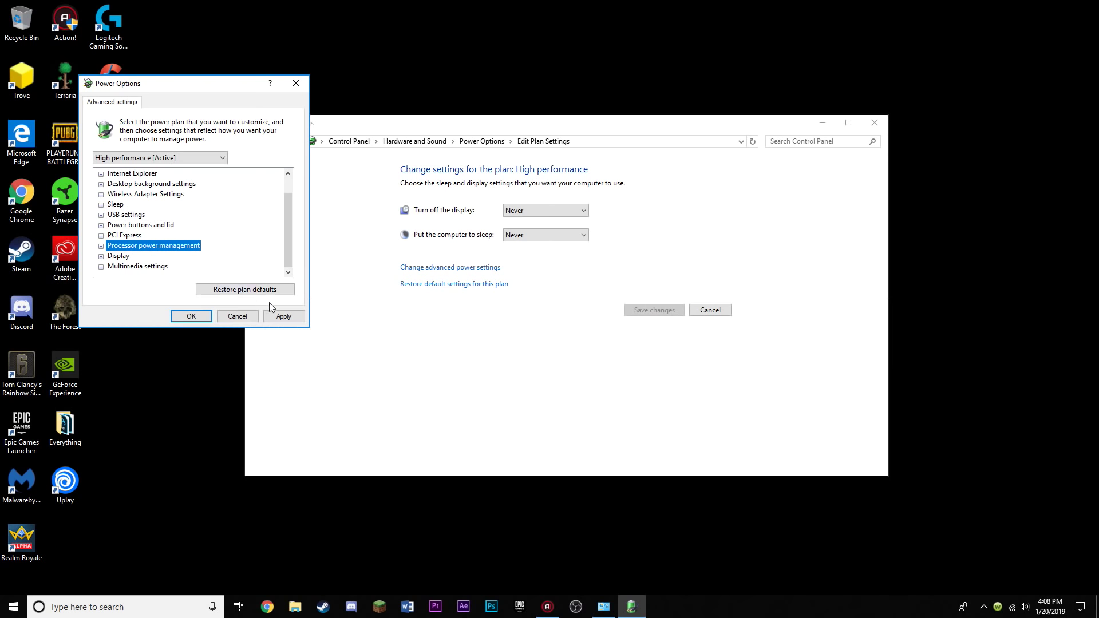
{"action": "left_click", "coordinate": [191, 316]}
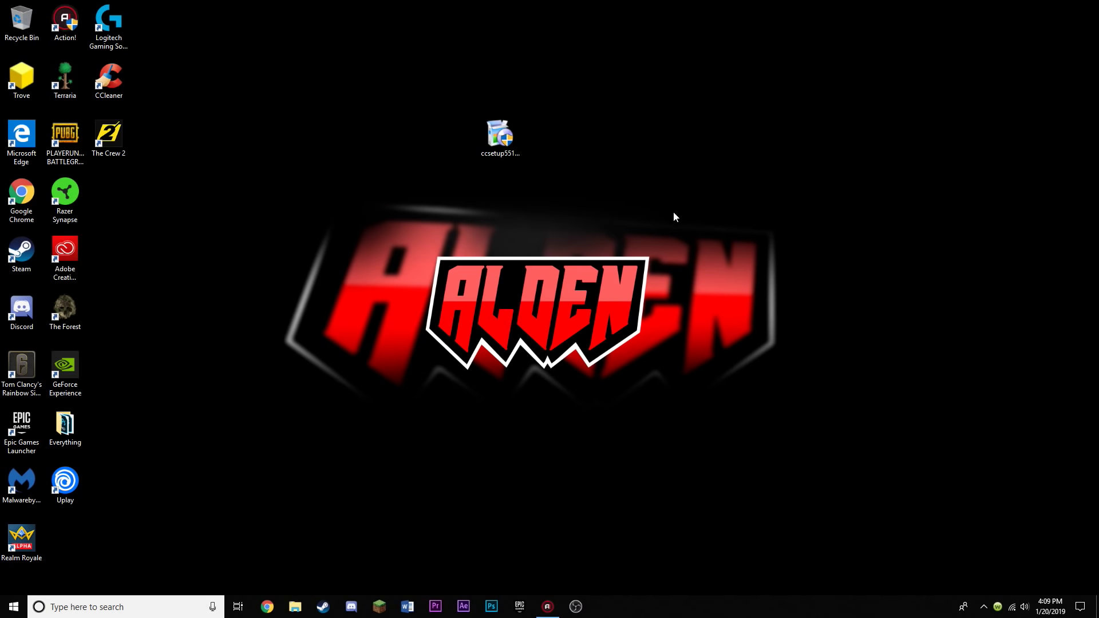
Launch the DirectX Diagnostic Tool by running "dxdiag" and view its display information to identify the graphics card
{"action": "right_click", "coordinate": [632, 215]}
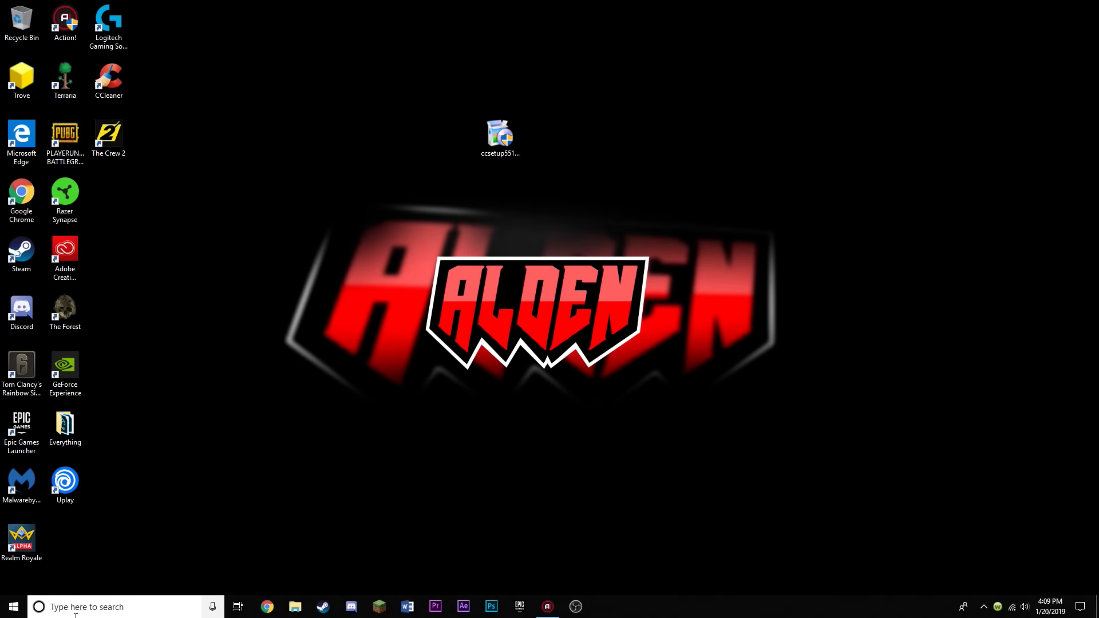
{"action": "left_click", "coordinate": [117, 606]}
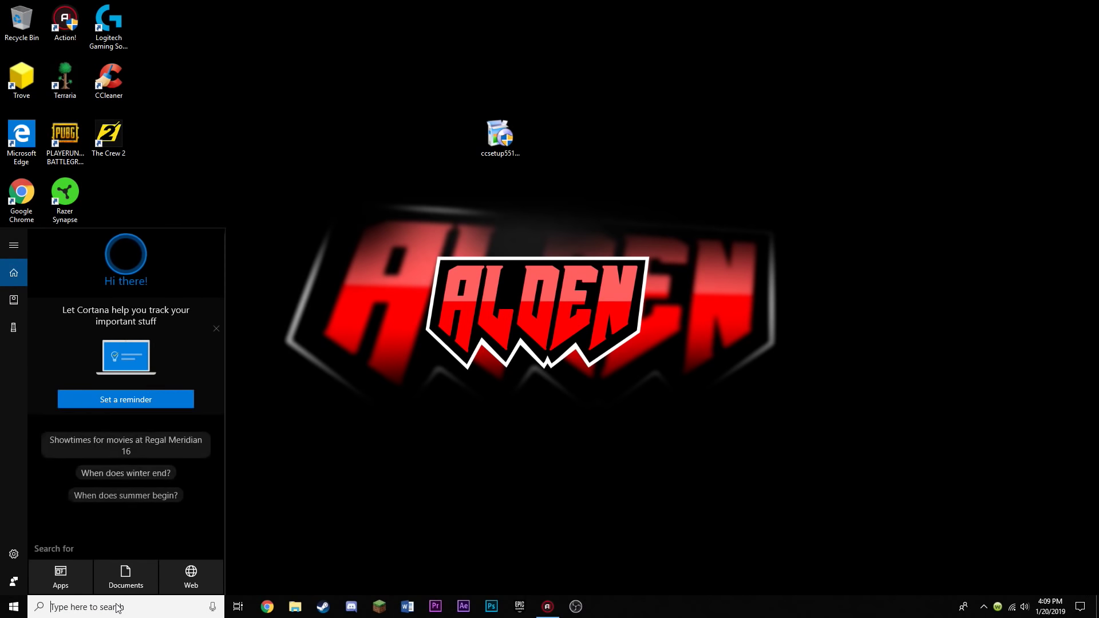
{"action": "type", "text": "run"}
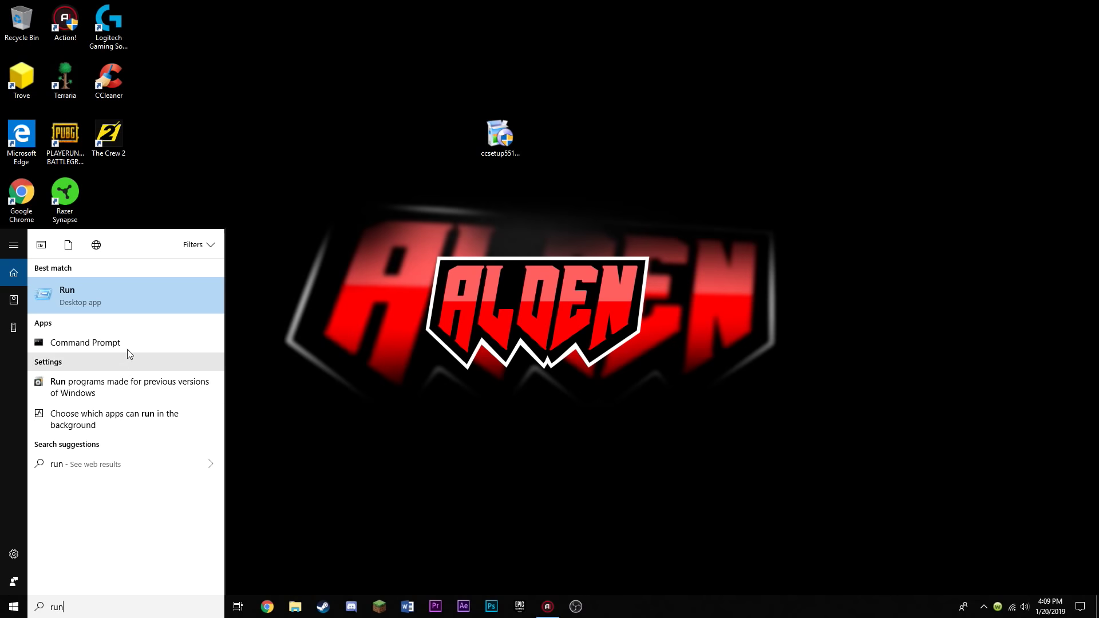
{"action": "left_click", "coordinate": [84, 298]}
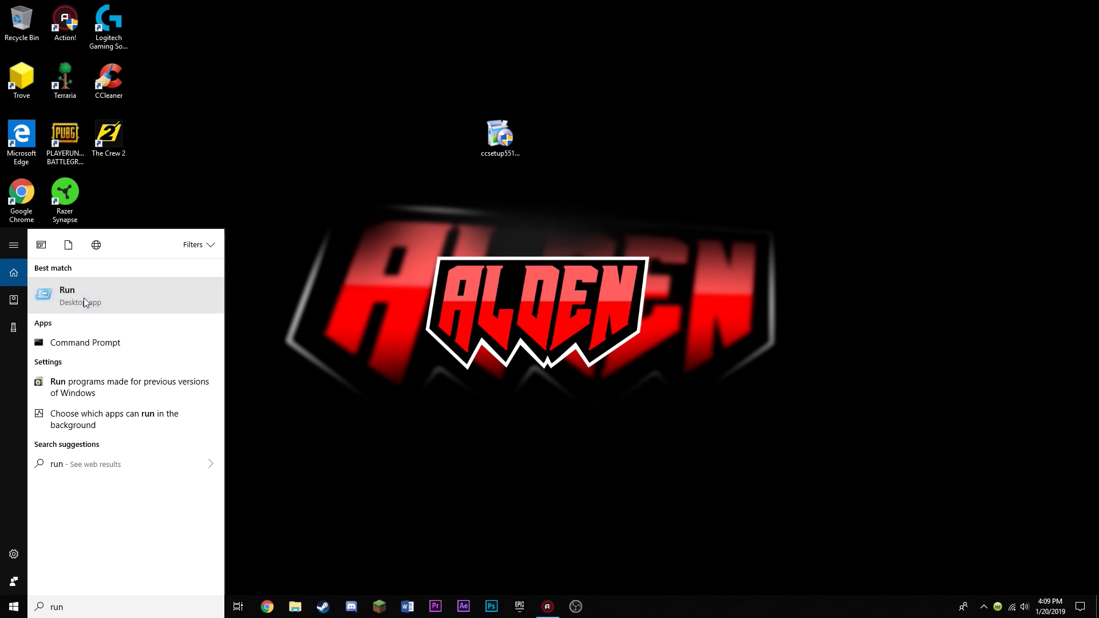
{"action": "type", "text": "dxdiag"}
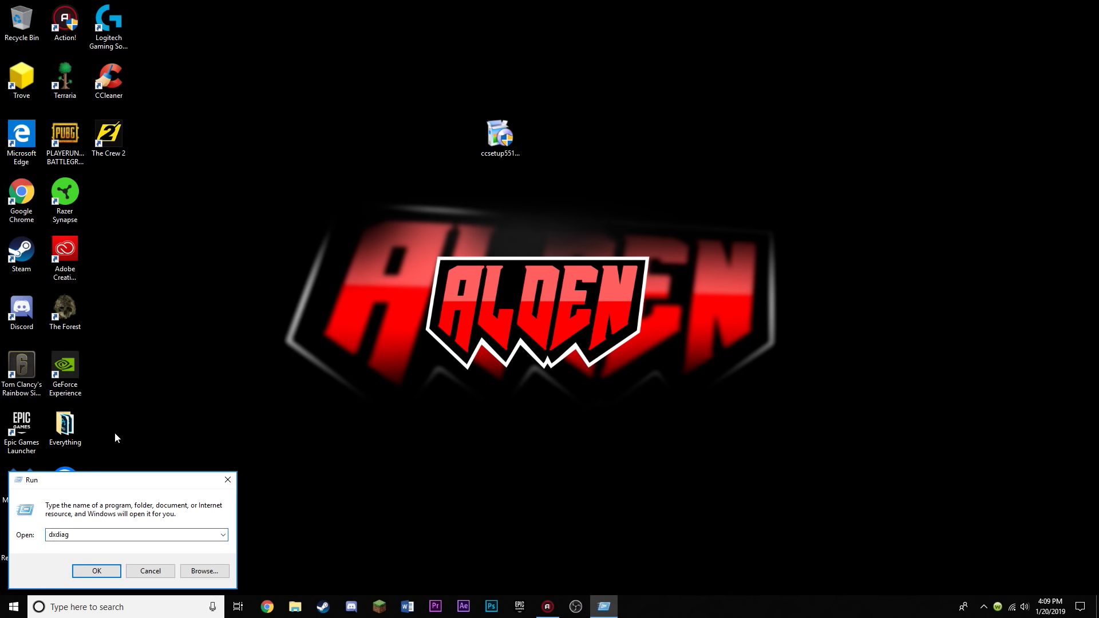
{"action": "left_click", "coordinate": [101, 571]}
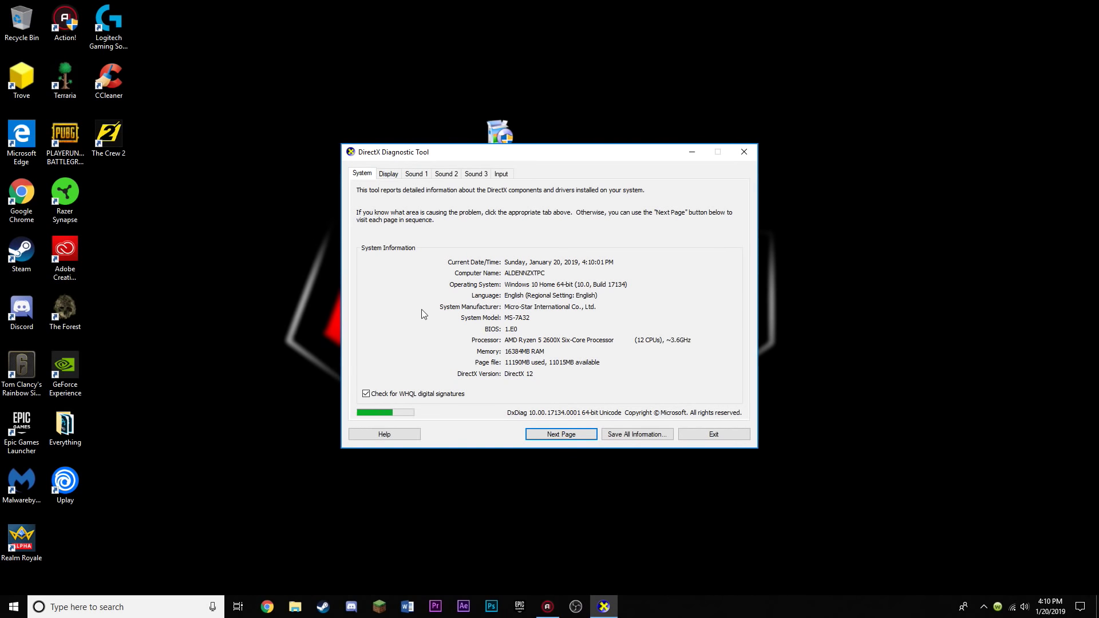
{"action": "left_click", "coordinate": [389, 174]}
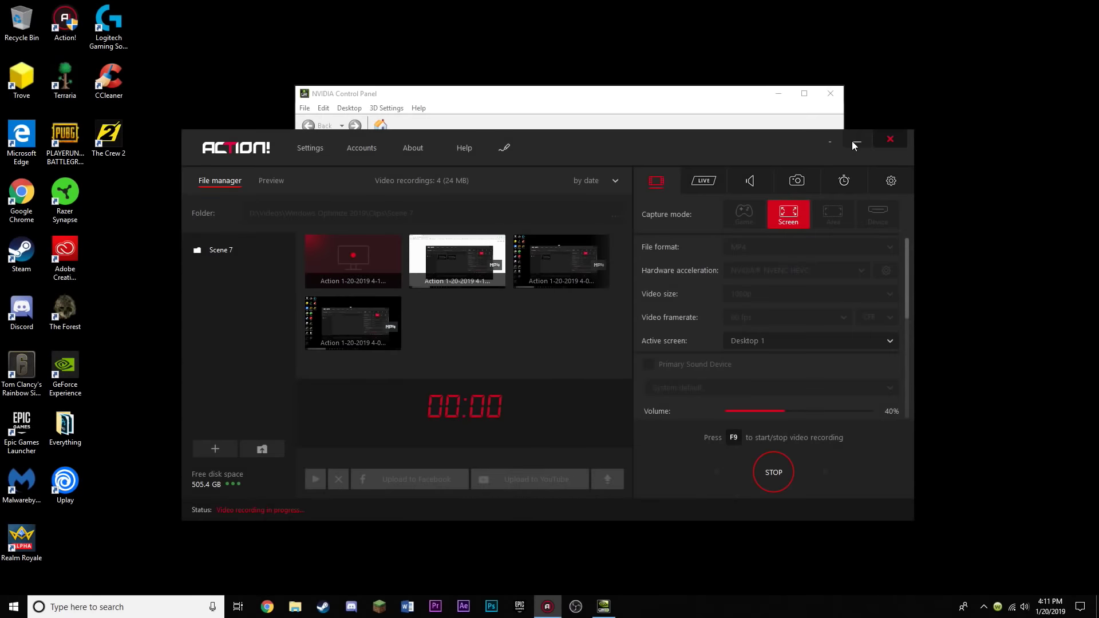
Minimize the screen recorder and, in the NVIDIA Control Panel's image settings, choose my preference emphasizing Performance
{"action": "left_click", "coordinate": [855, 142]}
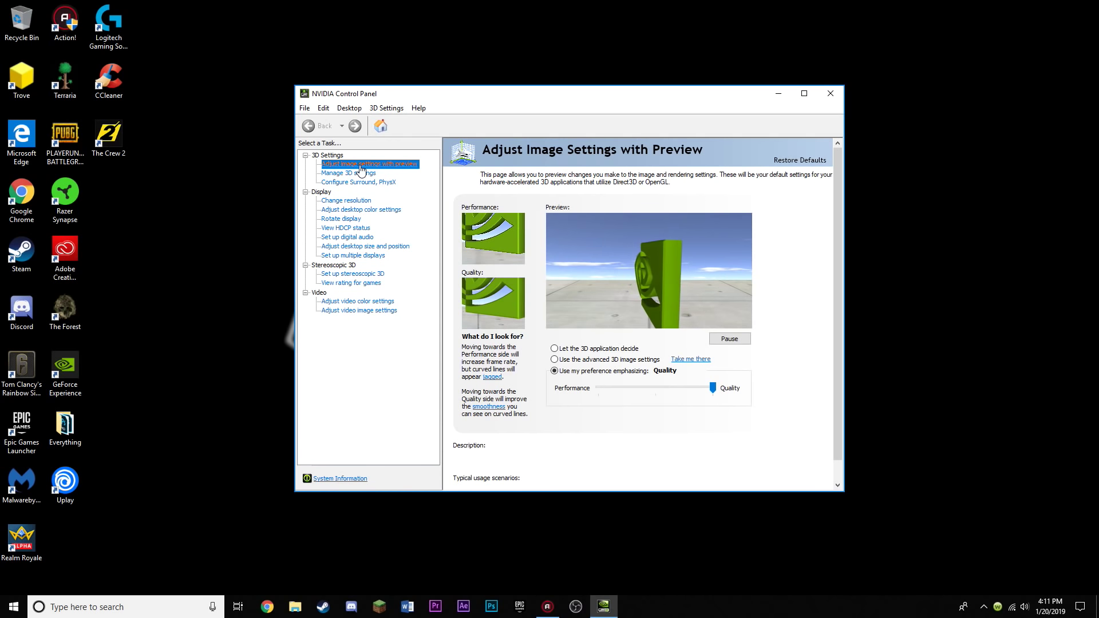
{"action": "left_click", "coordinate": [556, 349]}
{"action": "left_click", "coordinate": [567, 372]}
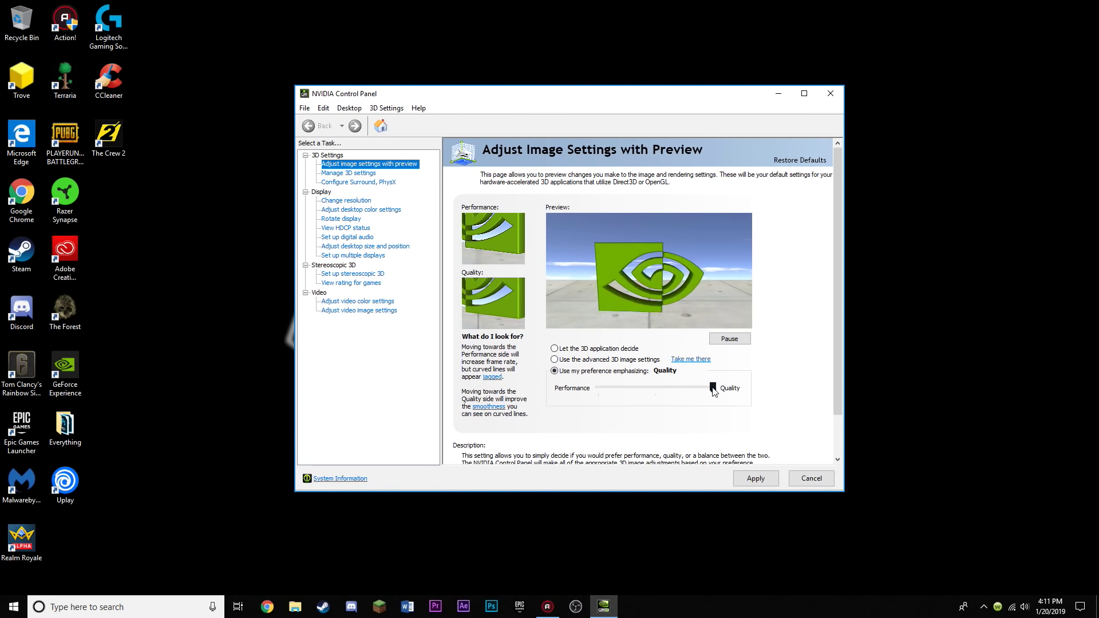
{"action": "left_click_drag", "start_coordinate": [713, 392], "coordinate": [593, 391]}
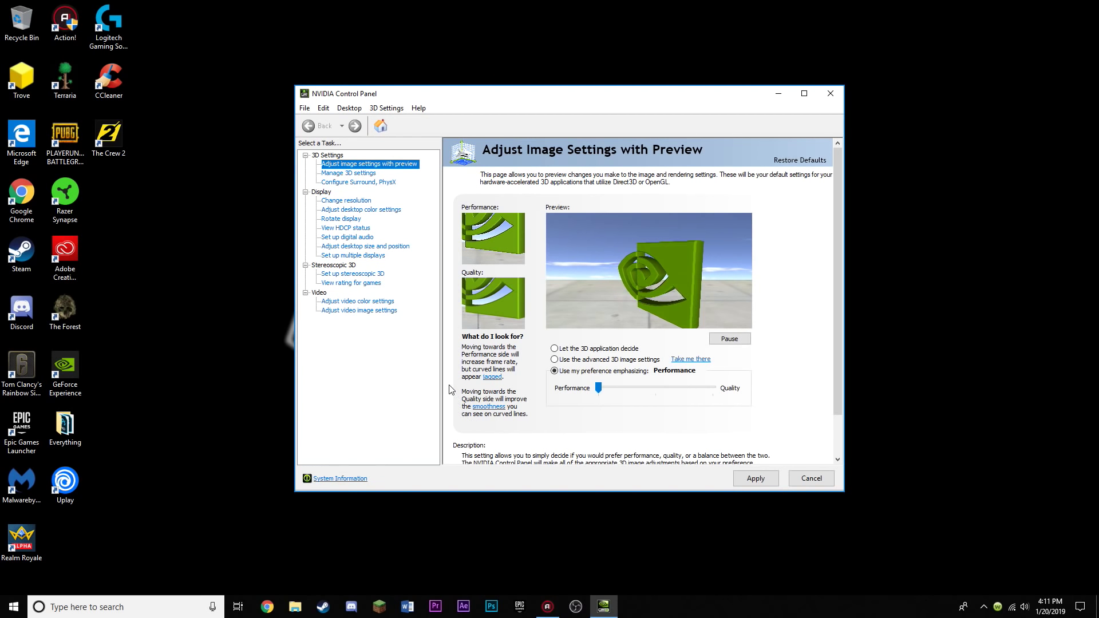
Open the global 3D settings and set Ambient Occlusion to Off and Maximum pre-rendered frames to 1
{"action": "left_click", "coordinate": [366, 173]}
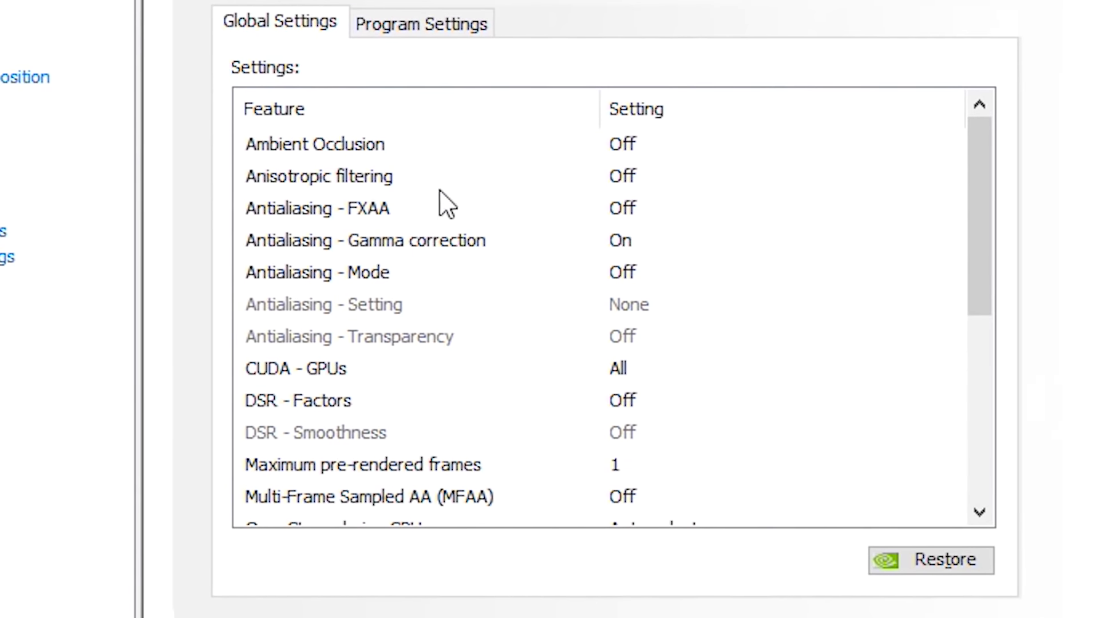
{"action": "left_click", "coordinate": [671, 147]}
{"action": "left_click", "coordinate": [663, 175]}
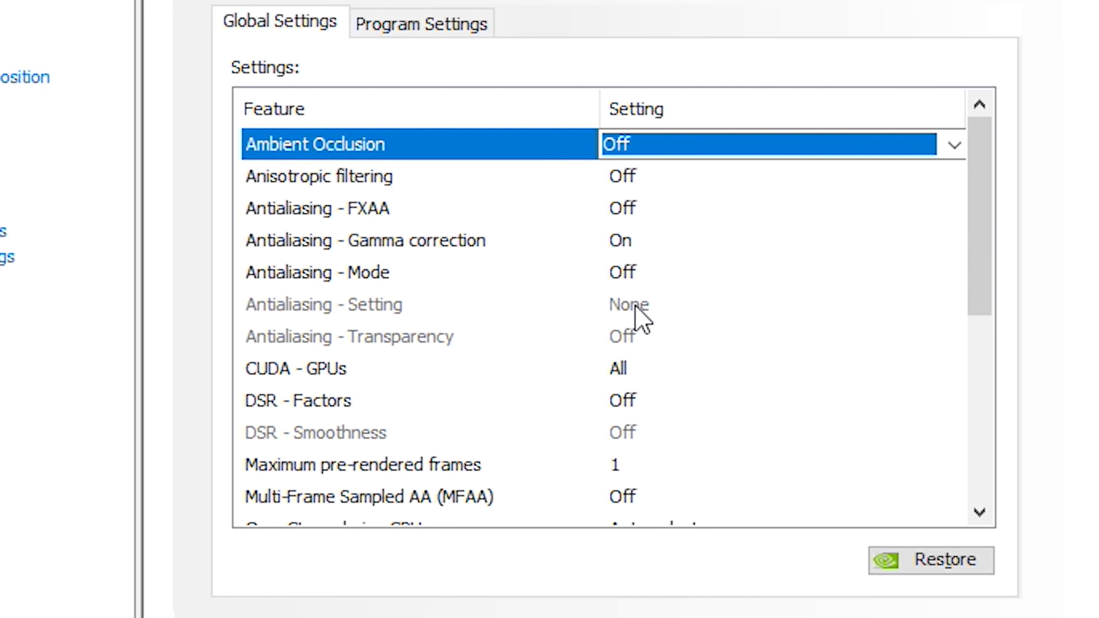
{"action": "scroll", "coordinate": [646, 378], "scroll_direction": "down", "scroll_amount": 1}
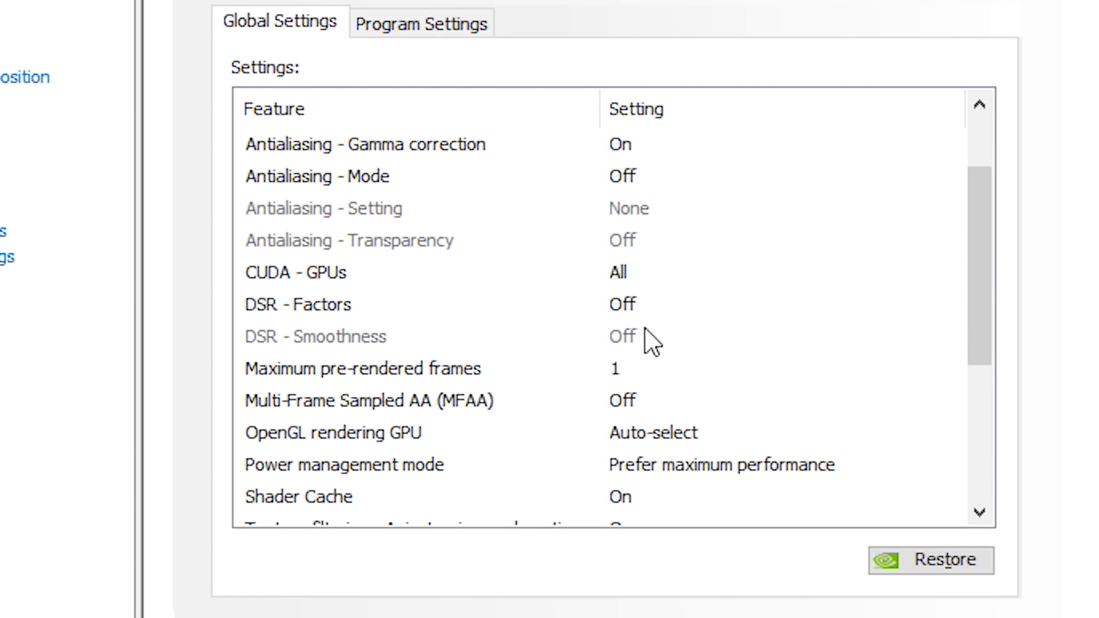
{"action": "left_click", "coordinate": [625, 370]}
{"action": "left_click", "coordinate": [625, 372]}
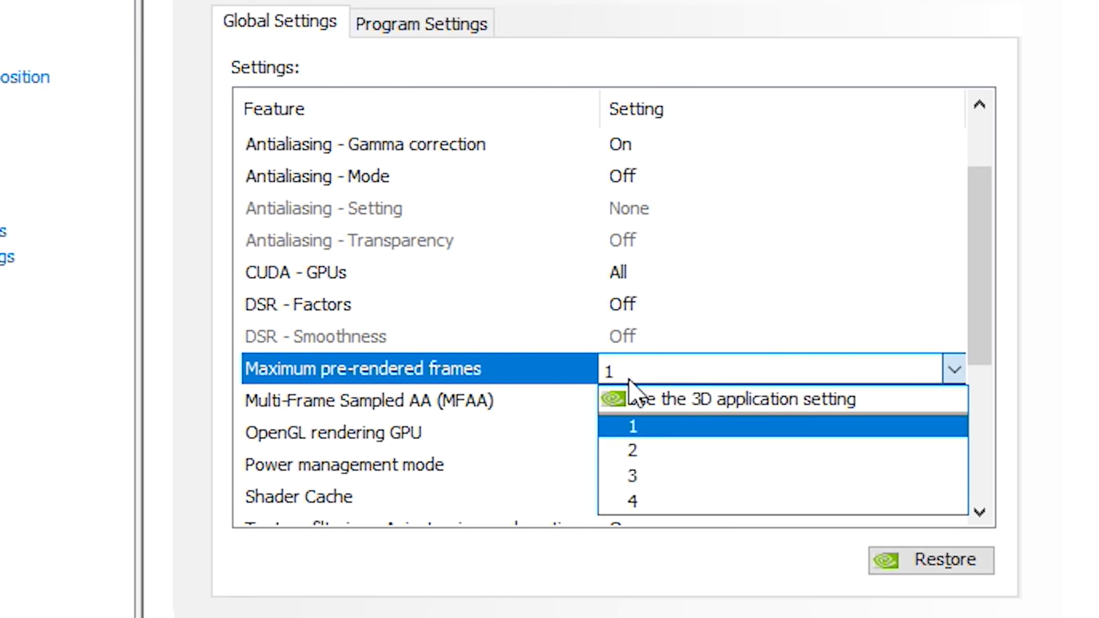
{"action": "left_click", "coordinate": [632, 425]}
Set the OpenGL rendering GPU to GeForce GTX 1060 6GB, apply the 3D settings and close the NVIDIA Control Panel
{"action": "scroll", "coordinate": [634, 435], "scroll_direction": "down", "scroll_amount": 2}
{"action": "scroll", "coordinate": [643, 438], "scroll_direction": "down", "scroll_amount": 1}
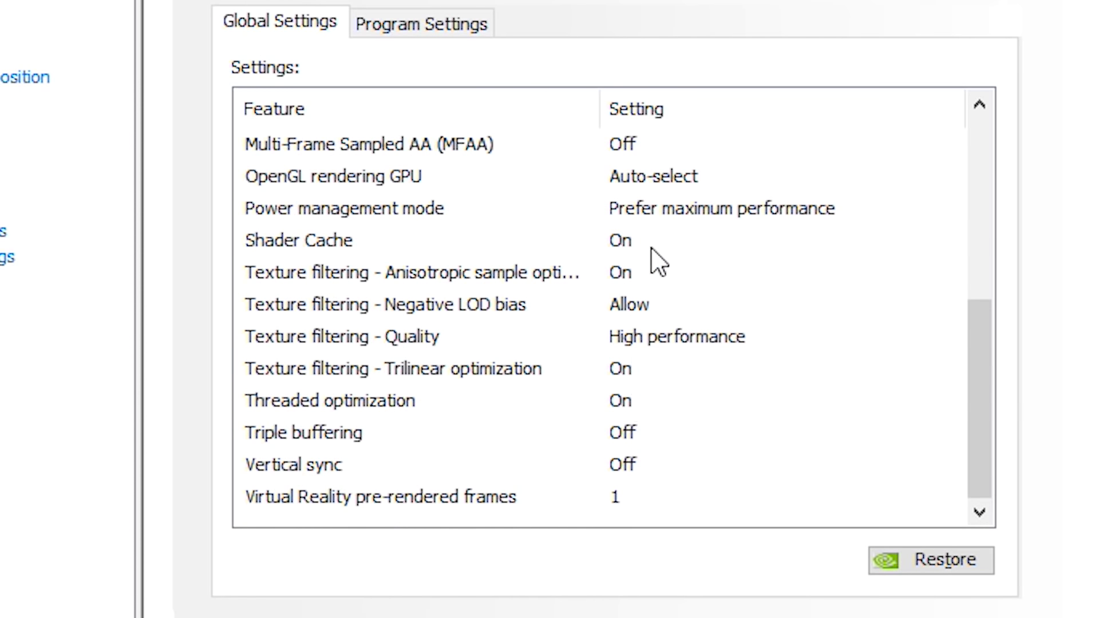
{"action": "left_click", "coordinate": [665, 177]}
{"action": "left_click", "coordinate": [668, 177]}
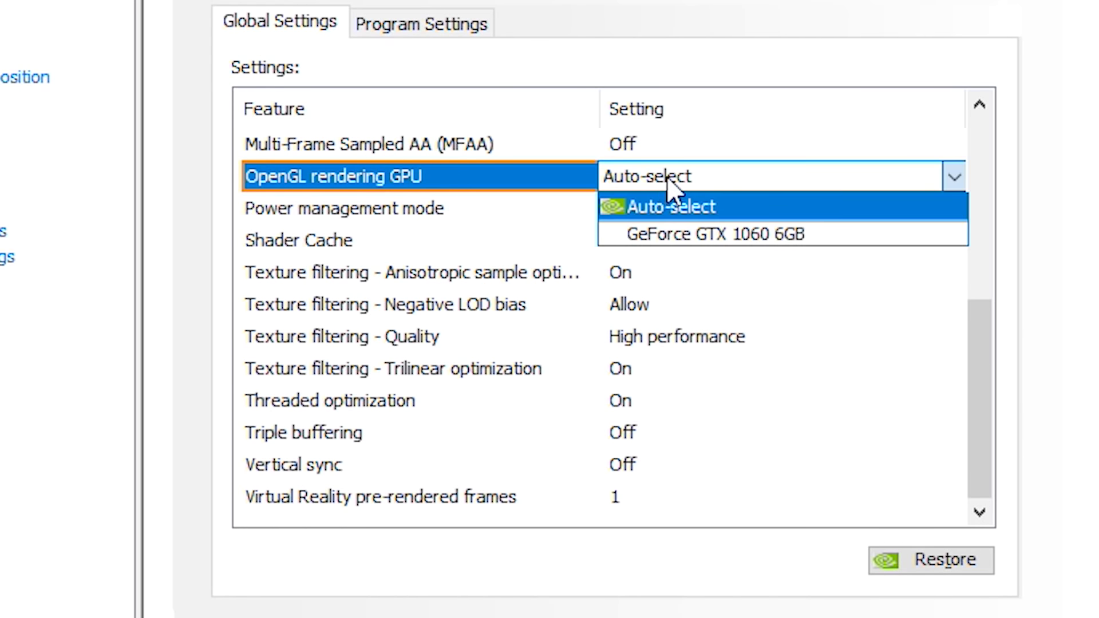
{"action": "left_click", "coordinate": [686, 236]}
{"action": "scroll", "coordinate": [682, 235], "scroll_direction": "down", "scroll_amount": 3}
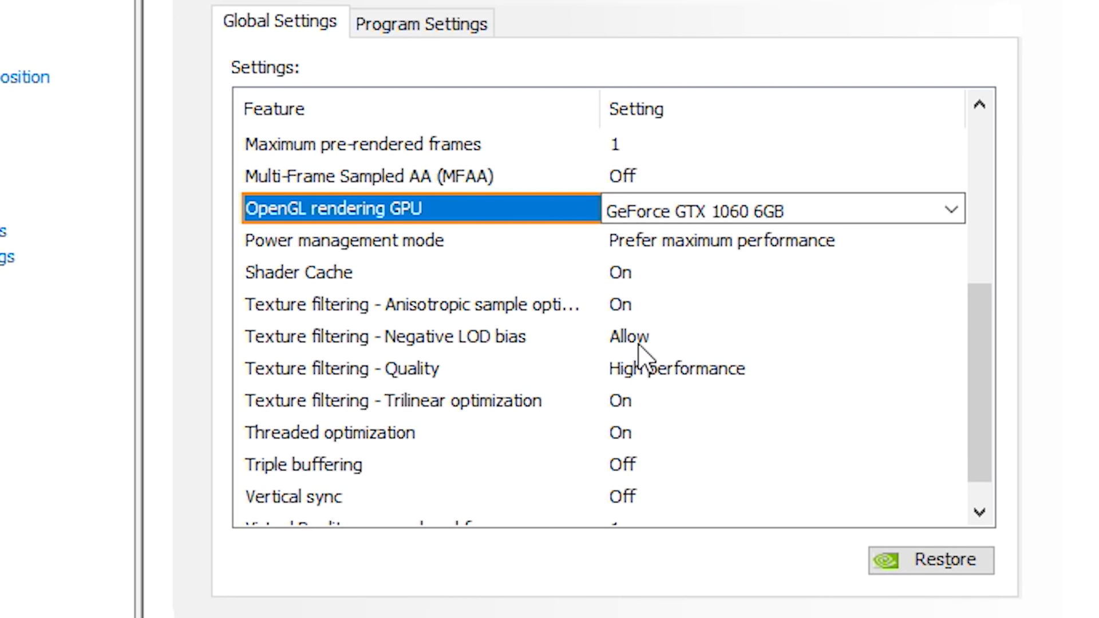
{"action": "scroll", "coordinate": [646, 354], "scroll_direction": "down", "scroll_amount": 1}
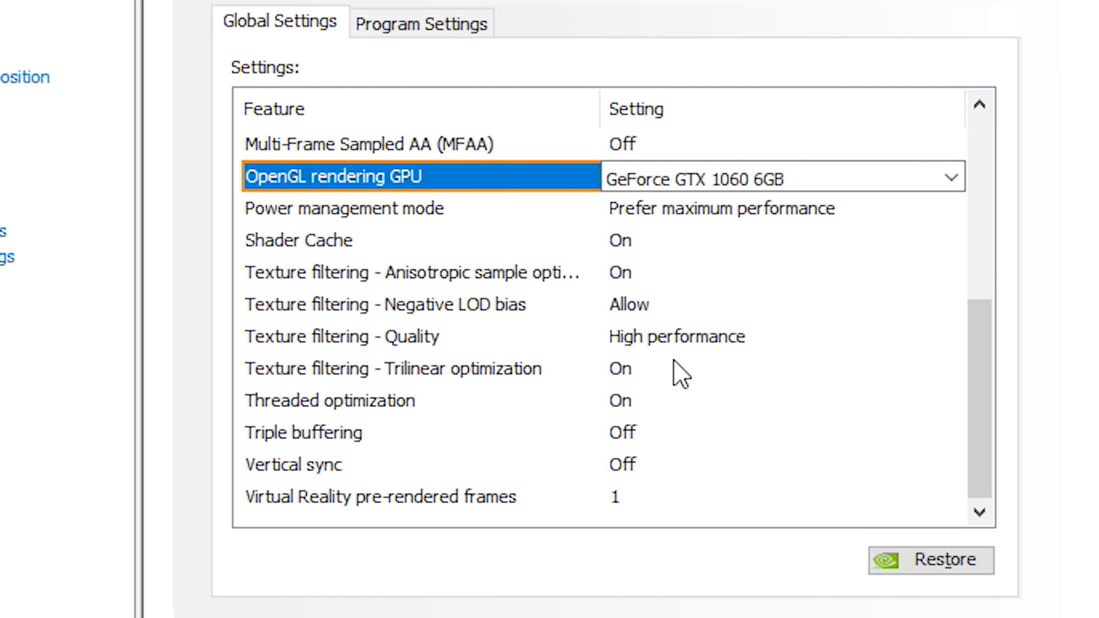
{"action": "scroll", "coordinate": [521, 418], "scroll_direction": "up", "scroll_amount": 3}
{"action": "scroll", "coordinate": [521, 418], "scroll_direction": "up", "scroll_amount": 1}
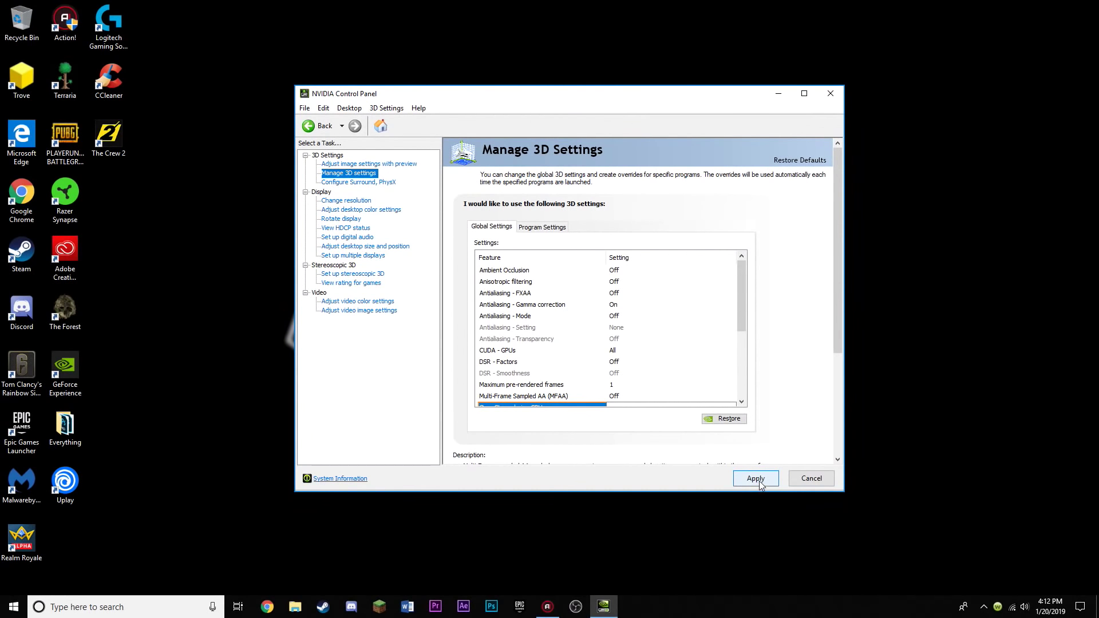
{"action": "left_click", "coordinate": [756, 479]}
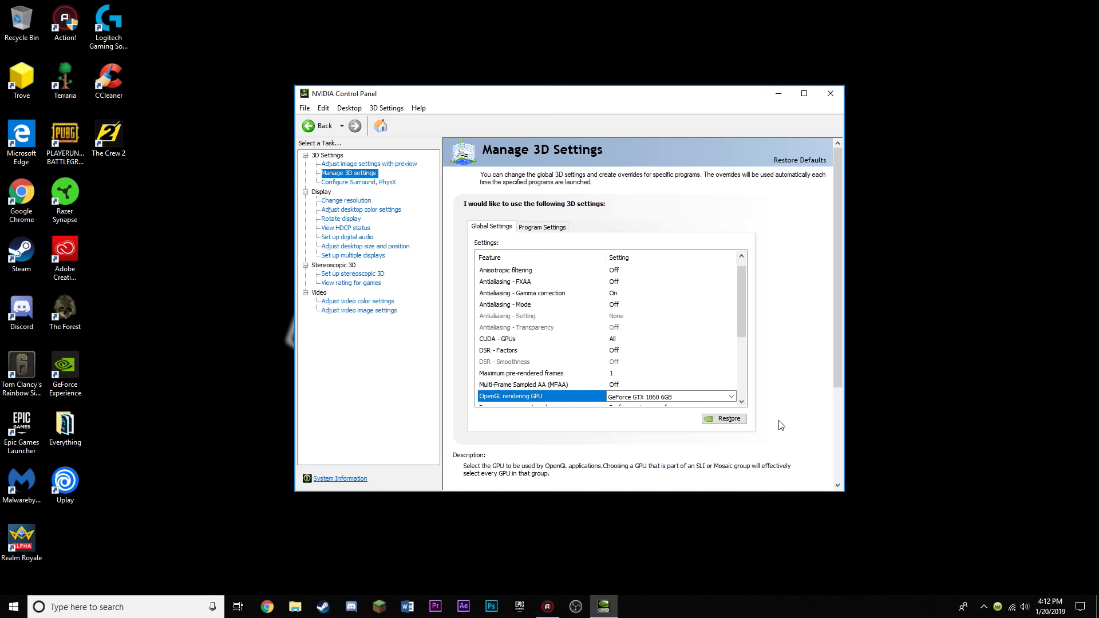
{"action": "left_click", "coordinate": [831, 93]}
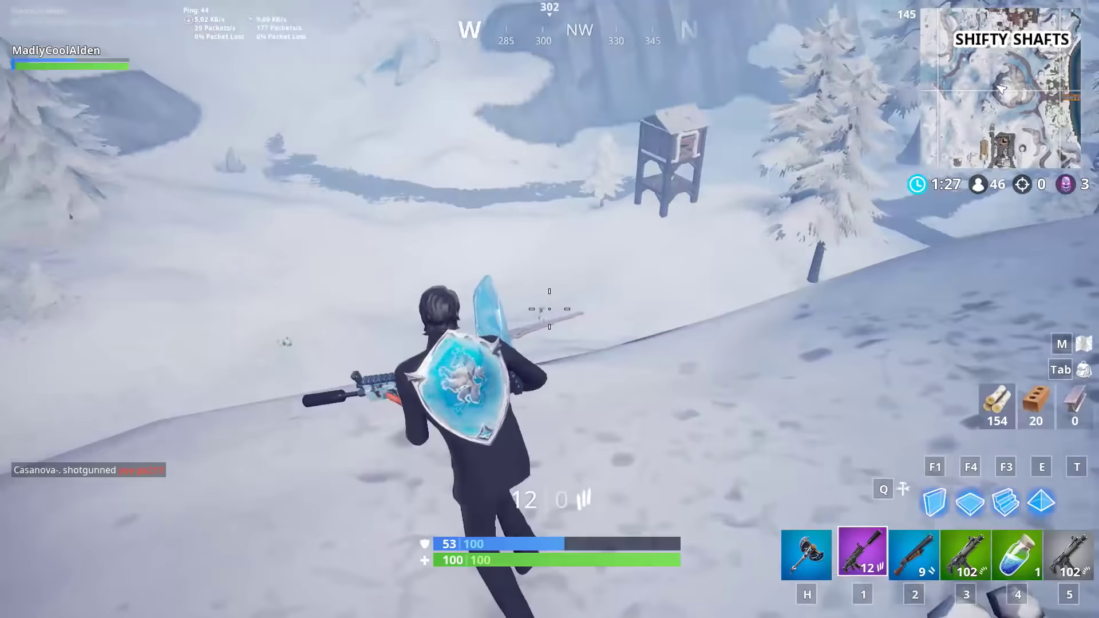
{"action": "right_click", "coordinate": [550, 309]}
{"action": "left_click", "coordinate": [550, 309]}
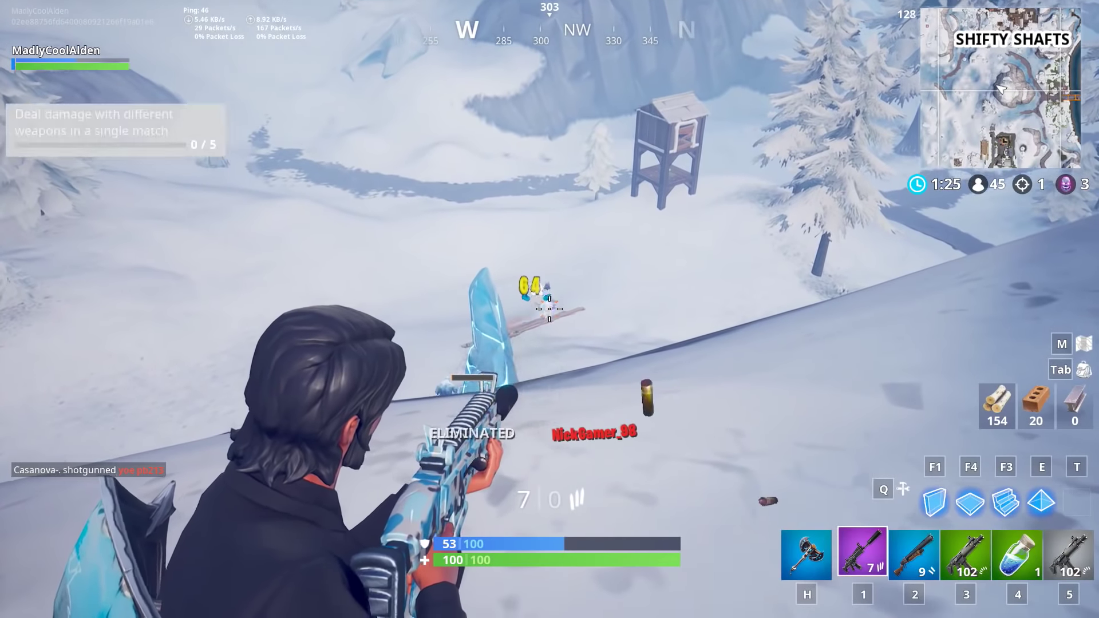
{"action": "key", "text": "r"}
{"action": "key", "text": "F3"}
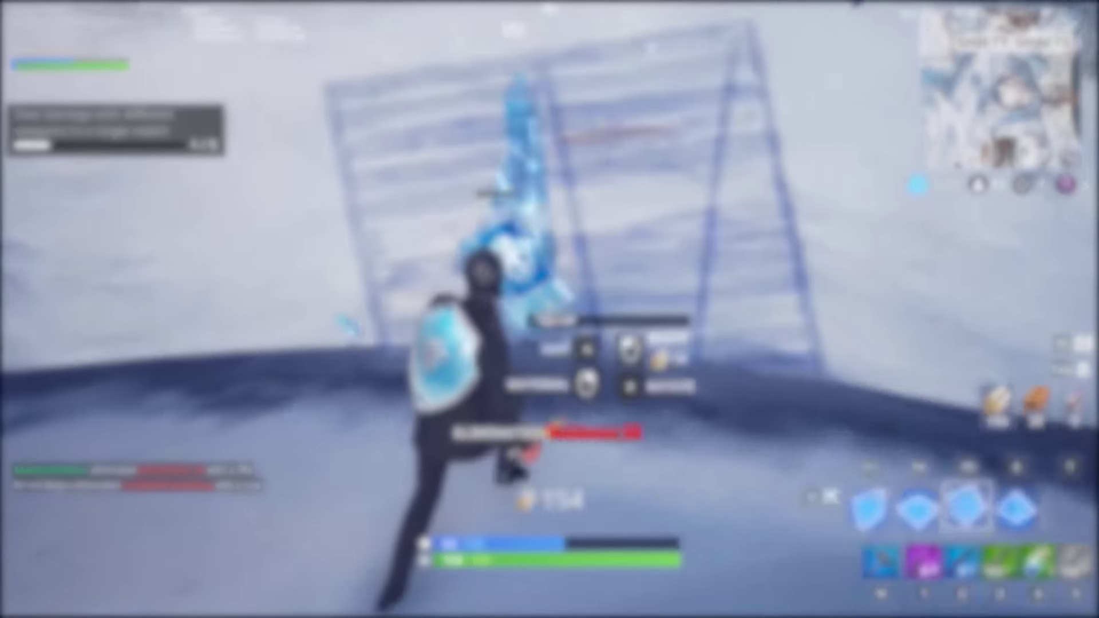